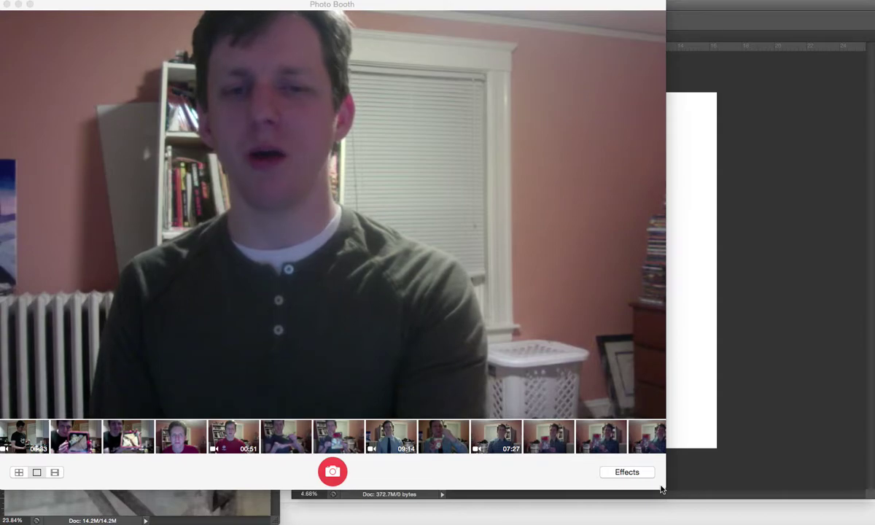
Shrink the webcam window and bring the red heart reference photo forward in Photoshop
left_click_drag(660, 489, 314, 340)
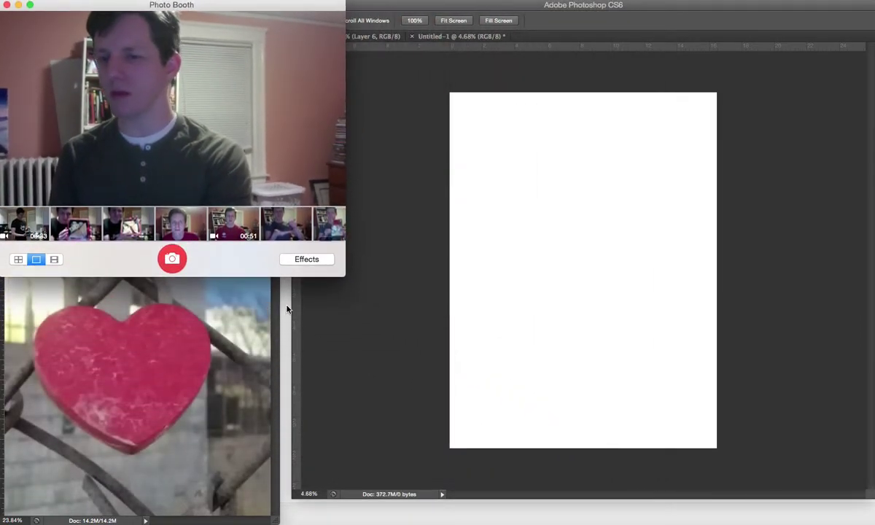
left_click(255, 387)
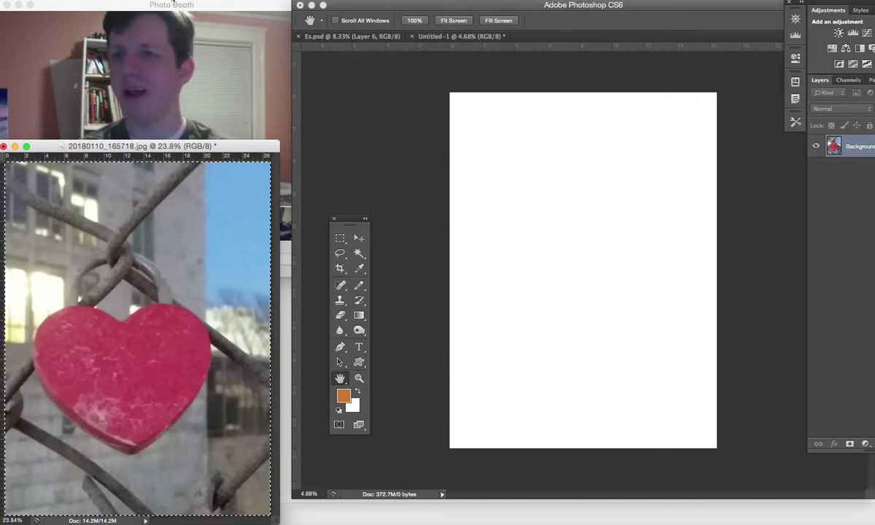
On the blank Untitled-1 canvas, start a new layer with Shift+Cmd+N
left_click(511, 4)
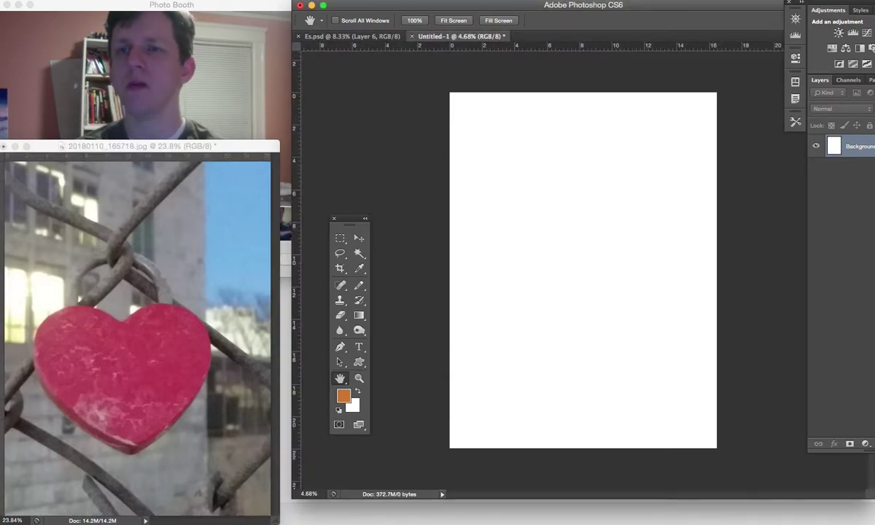
left_click(179, 0)
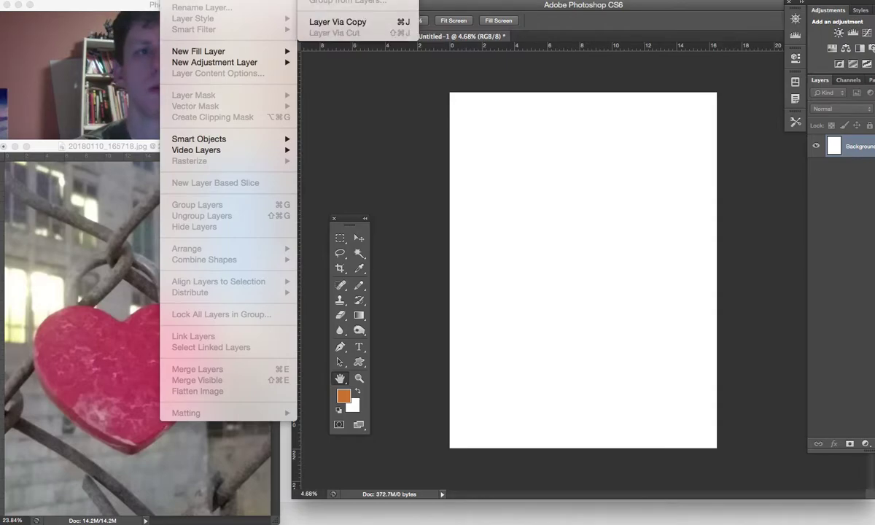
key("super+shift+n")
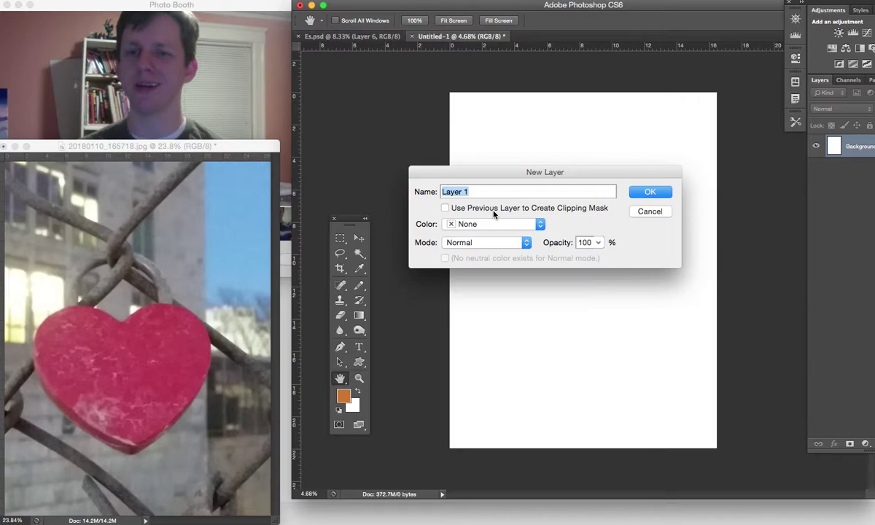
Confirm Layer 1 and set the foreground colour to a muted grey-blue
left_click(650, 192)
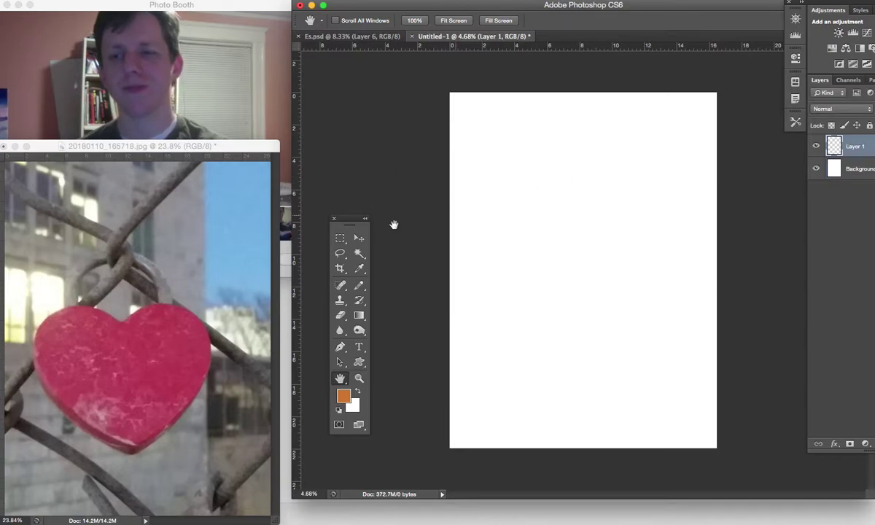
left_click(344, 396)
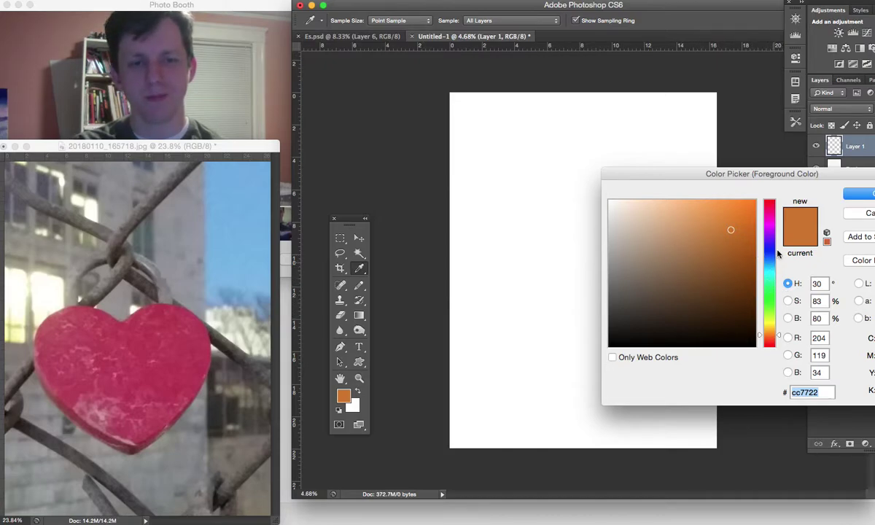
left_click_drag(771, 264, 771, 259)
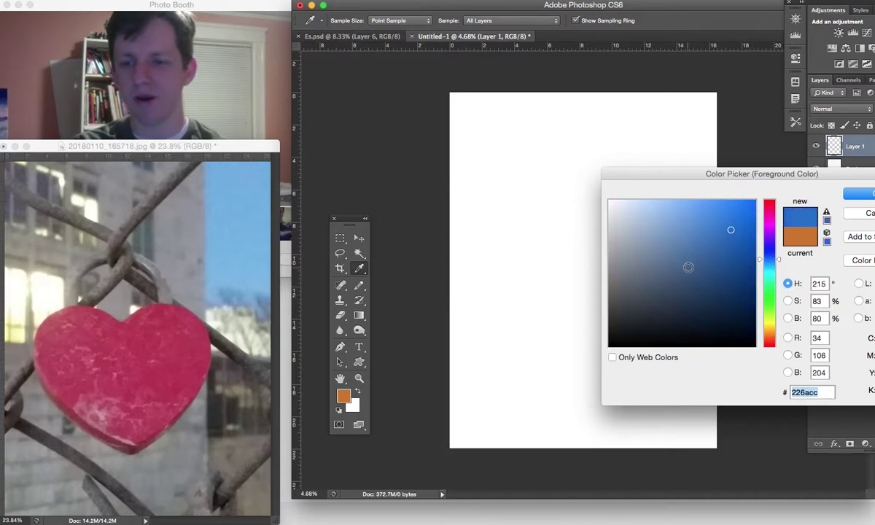
left_click_drag(689, 266, 666, 255)
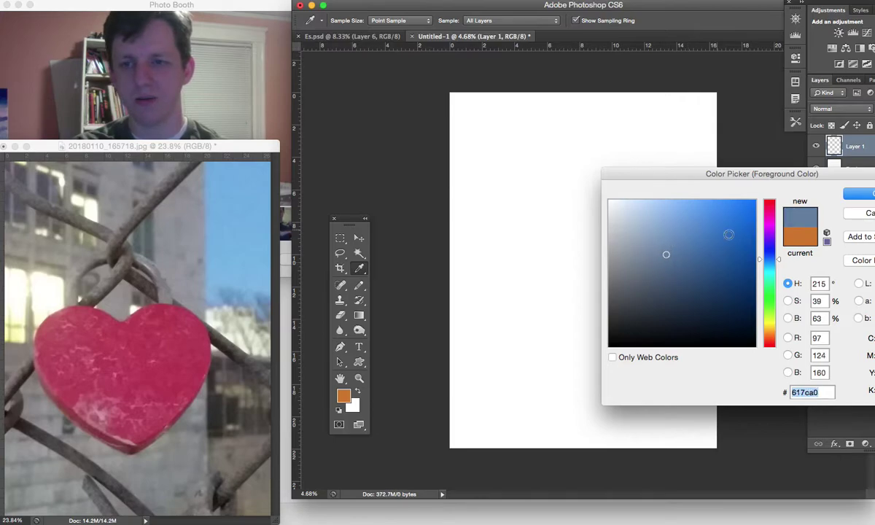
left_click(655, 248)
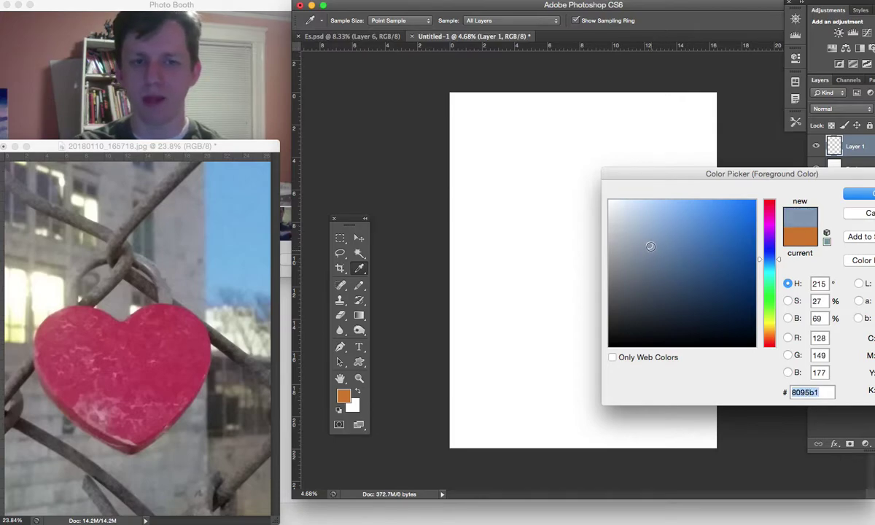
left_click(859, 194)
key("h")
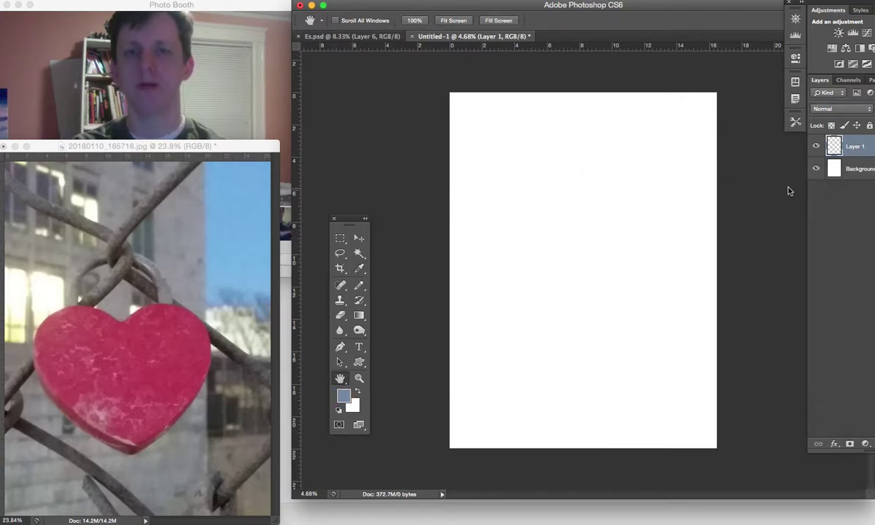
Select the regular Brush tool and set its size to 63 px
left_click(359, 285)
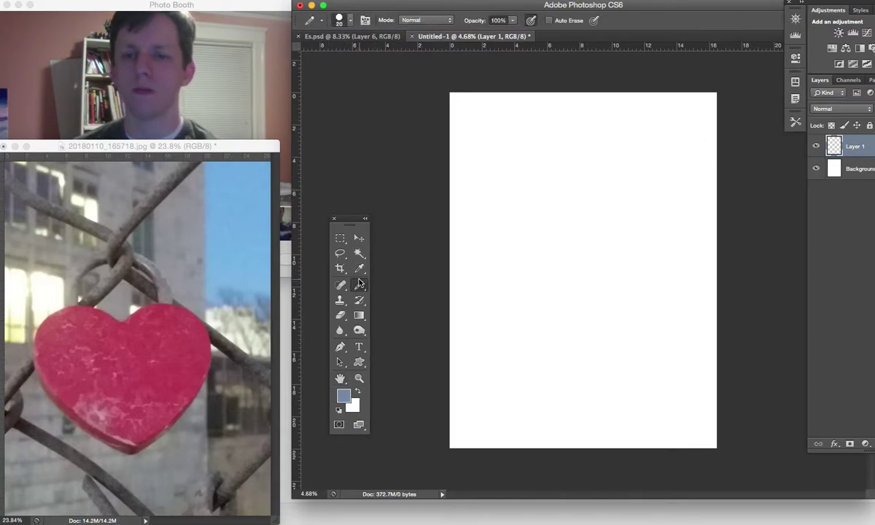
left_click(402, 283)
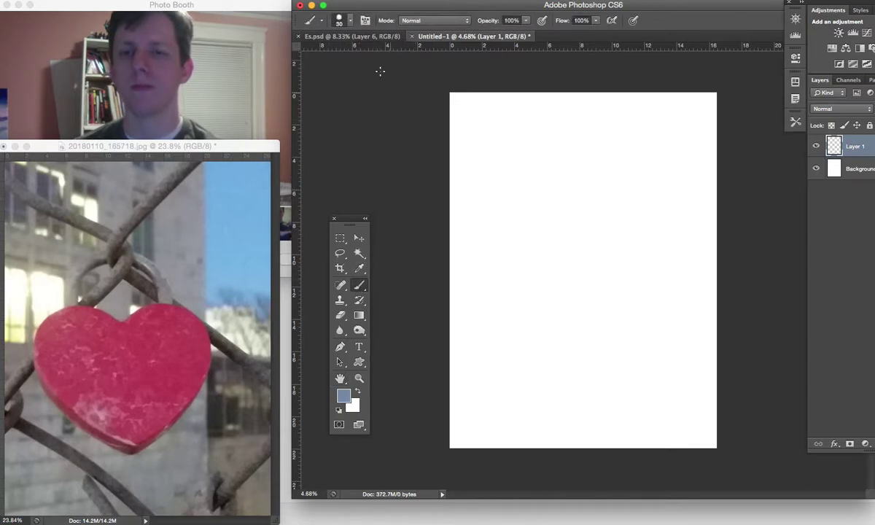
left_click(337, 22)
left_click_drag(333, 57, 338, 57)
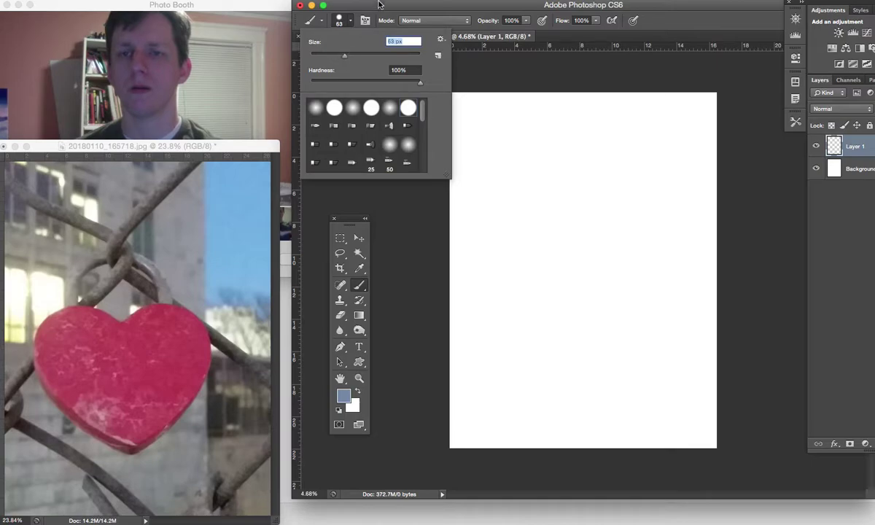
key("Return")
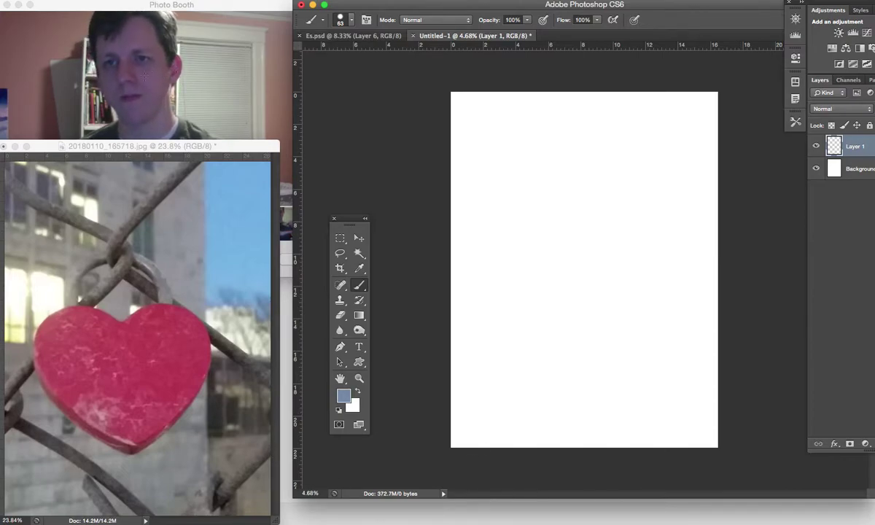
Paint a faint diagonal test stroke near the lower right of Untitled-1 on Layer 1
left_click(125, 100)
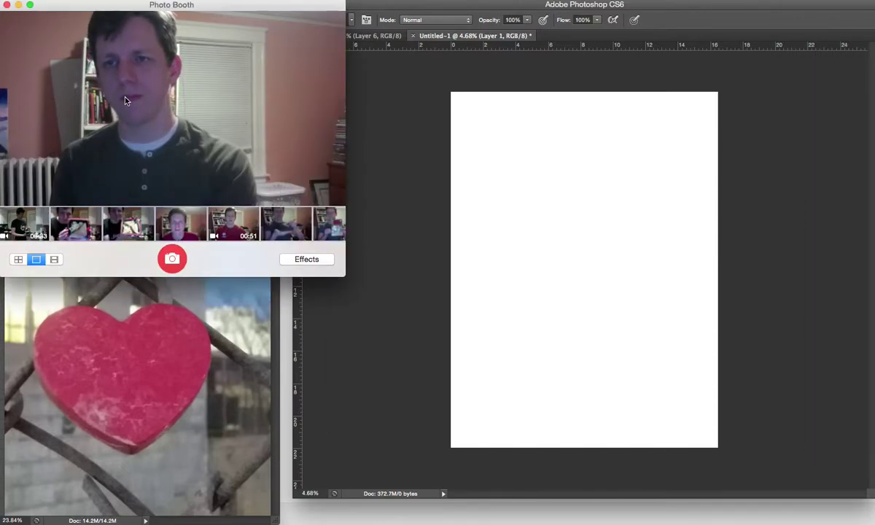
left_click(470, 9)
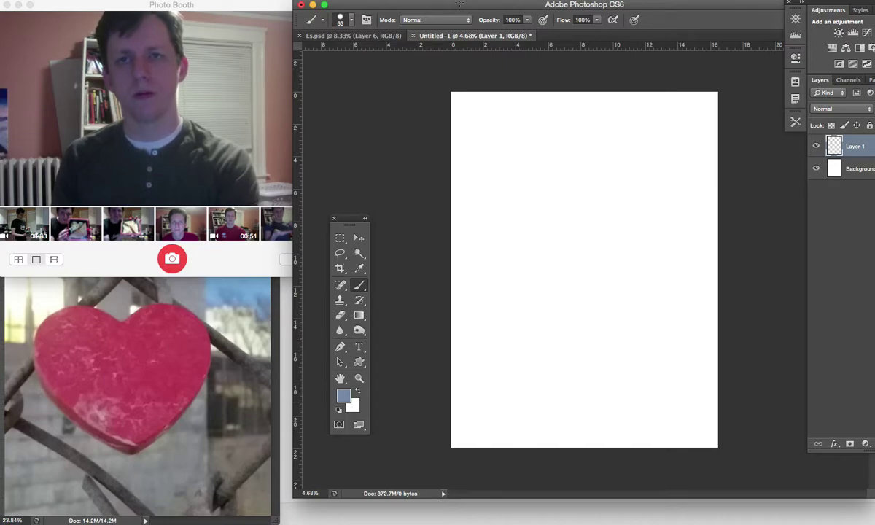
left_click_drag(707, 330, 671, 388)
left_click(313, 252)
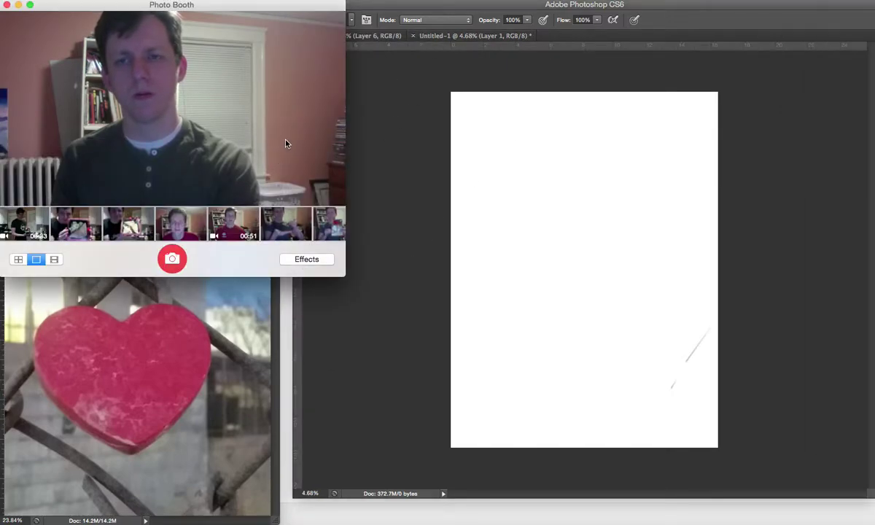
left_click(470, 5)
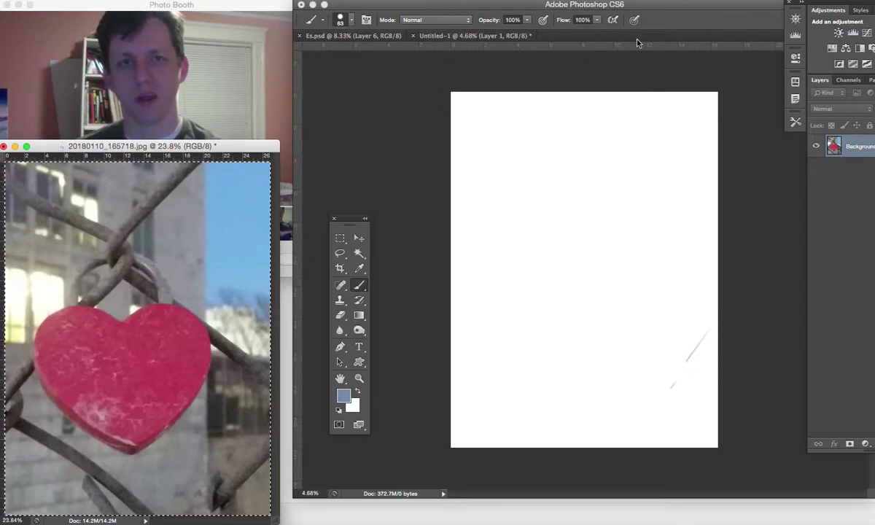
left_click(670, 371)
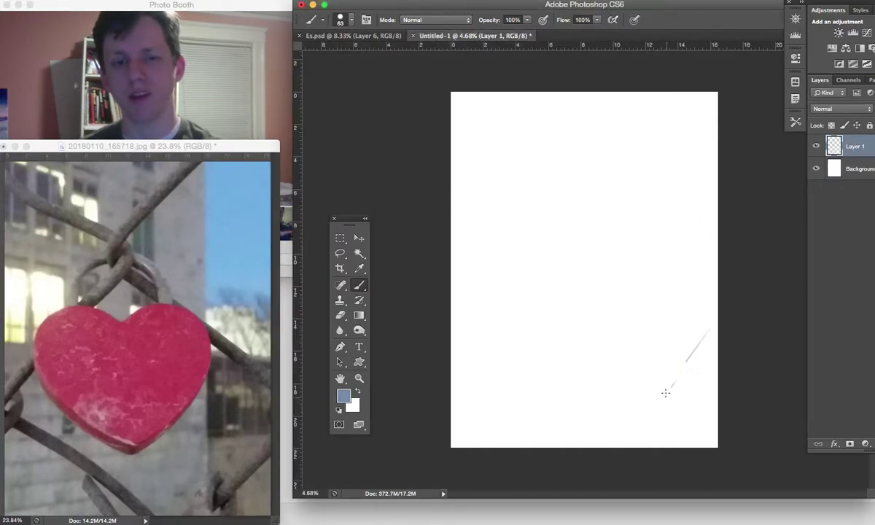
Enlarge the brush to 129 px and thicken the lower-right diagonal stroke
mouse_move(698, 339)
left_mouse_down()
mouse_move(649, 419)
mouse_move(711, 329)
left_mouse_up()
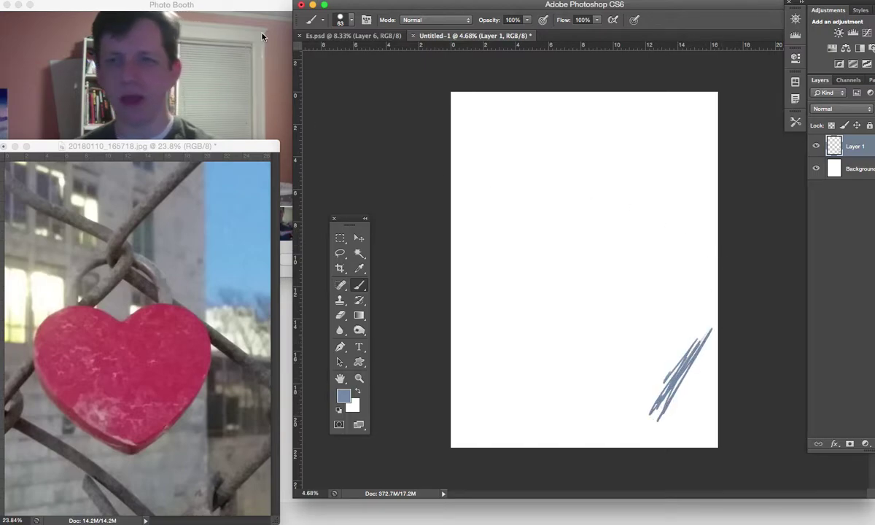
left_click(351, 20)
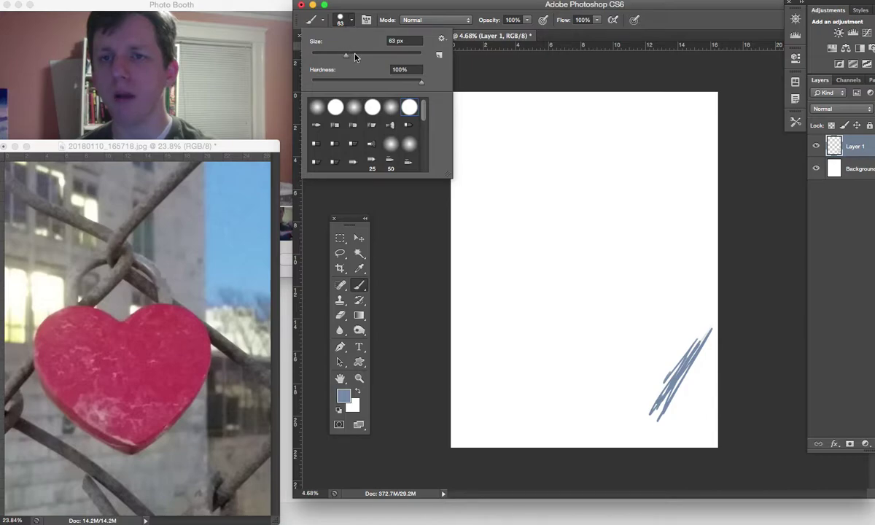
mouse_move(355, 57)
left_mouse_down()
mouse_move(387, 54)
mouse_move(375, 58)
left_mouse_up()
key("Return")
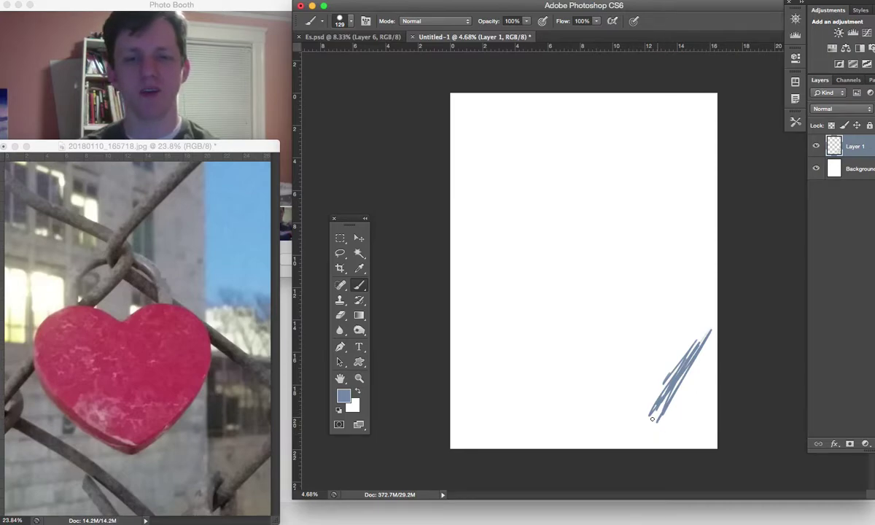
left_click_drag(662, 399, 712, 326)
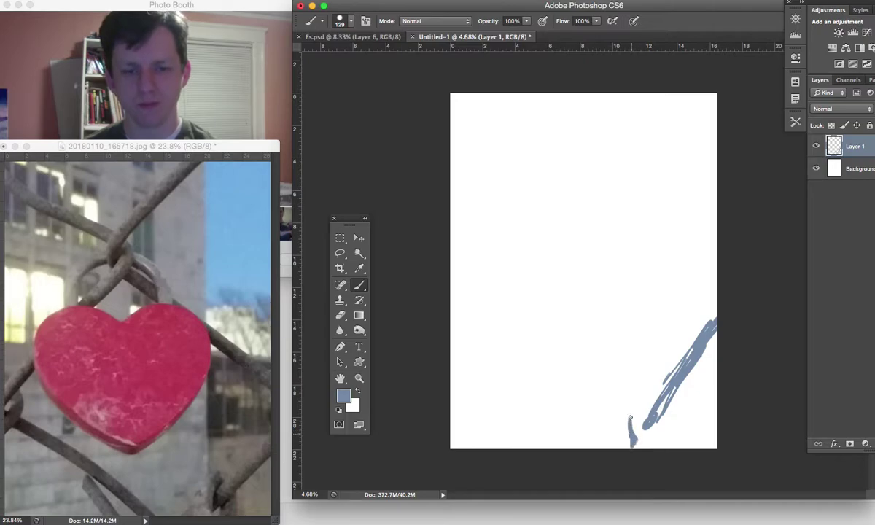
left_click_drag(635, 419, 645, 402)
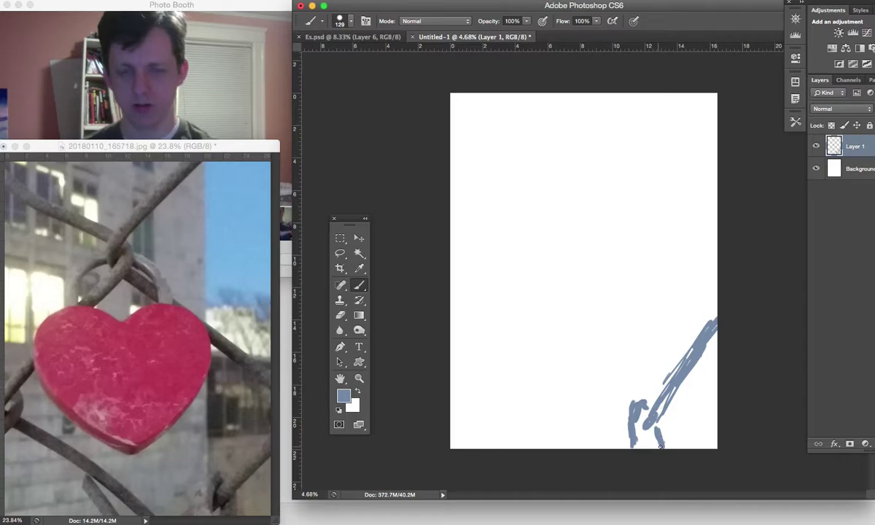
With a 247 px brush, paint two fence wires meeting in a sharp upper-right corner
left_click(337, 22)
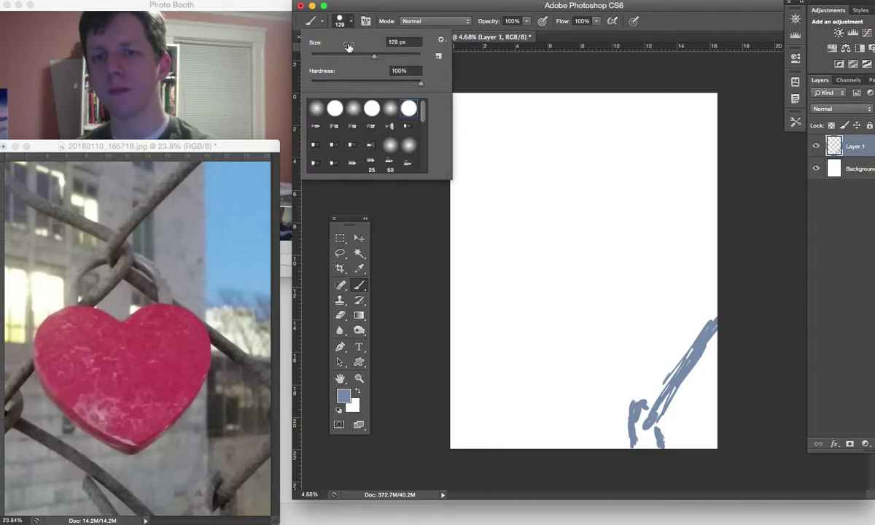
left_click(394, 9)
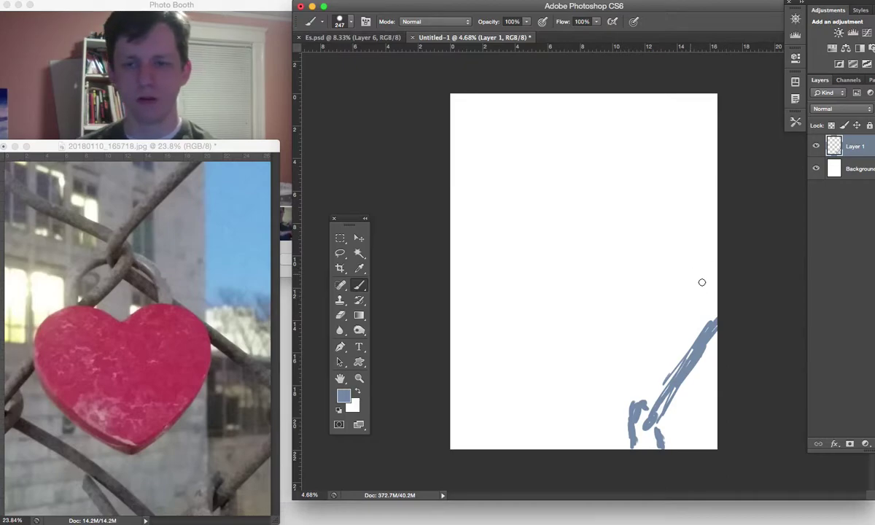
mouse_move(702, 282)
left_mouse_down()
mouse_move(653, 256)
mouse_move(708, 284)
left_mouse_up()
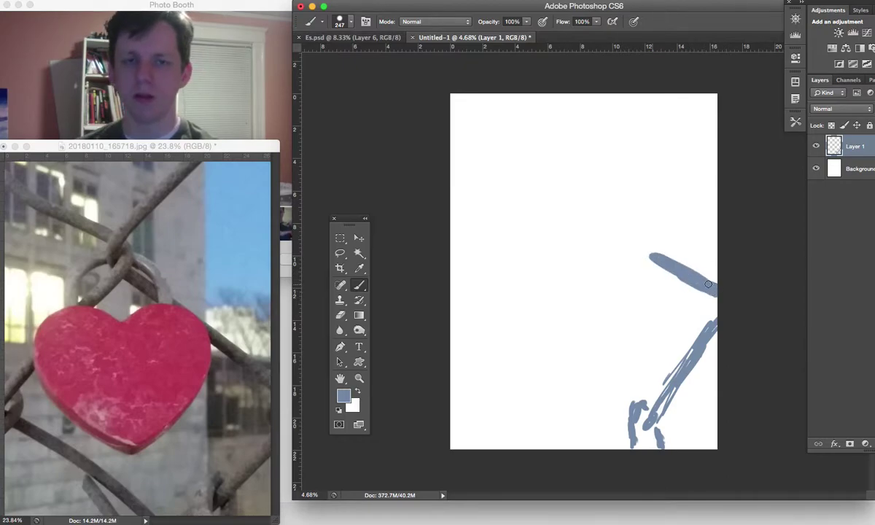
mouse_move(652, 260)
left_mouse_down()
mouse_move(621, 234)
mouse_move(642, 241)
mouse_move(605, 222)
mouse_move(630, 237)
mouse_move(585, 197)
mouse_move(580, 172)
mouse_move(658, 95)
mouse_move(620, 132)
mouse_move(676, 92)
mouse_move(592, 165)
left_mouse_up()
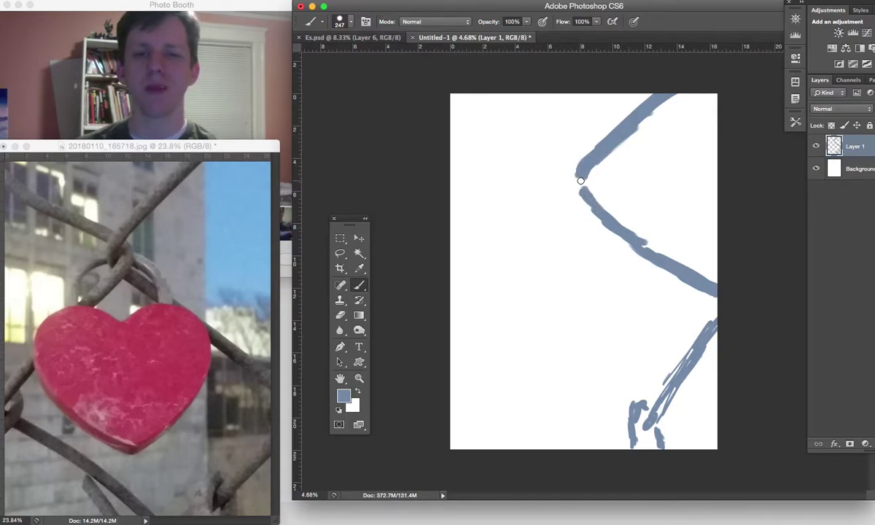
mouse_move(581, 180)
left_mouse_down()
mouse_move(577, 172)
mouse_move(573, 203)
left_mouse_up()
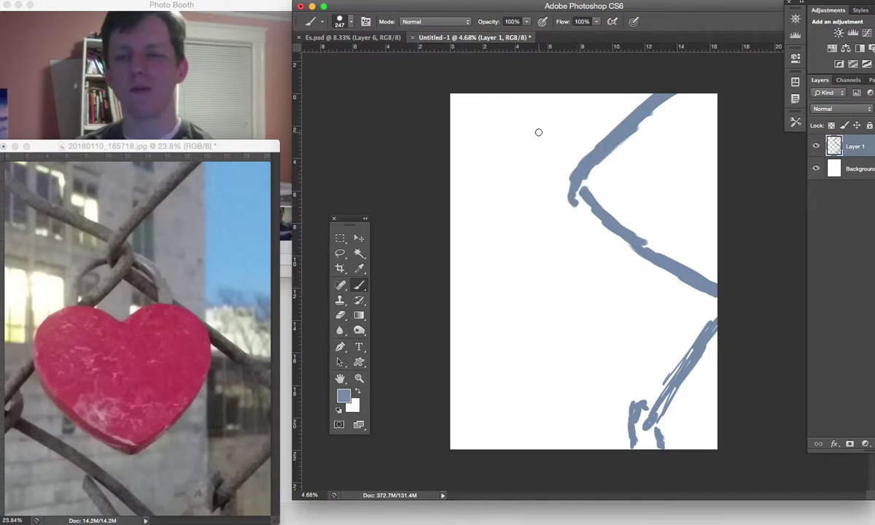
left_click_drag(566, 168, 569, 166)
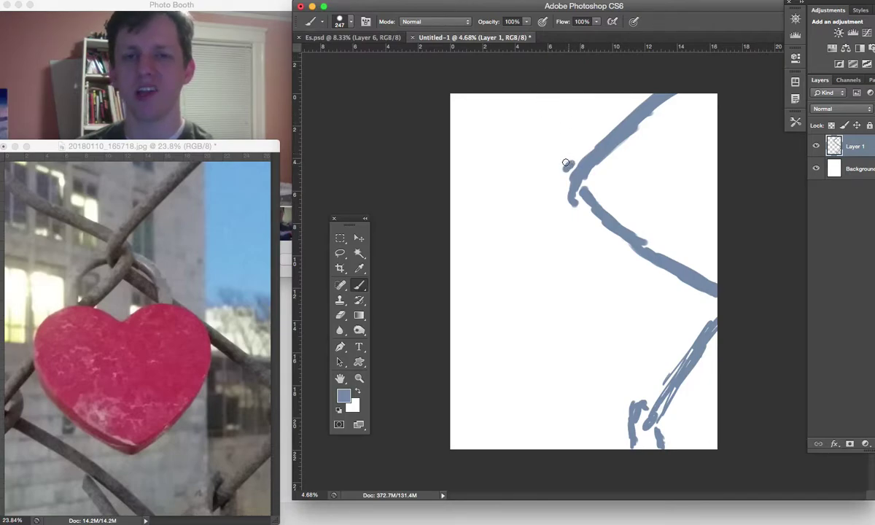
left_click_drag(568, 164, 512, 132)
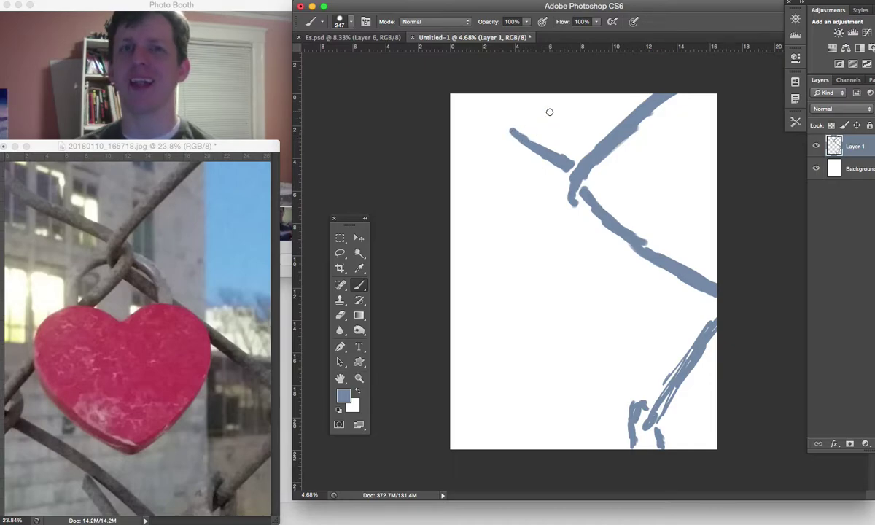
Paint the upper-left wire to the canvas top and thicken the central wire junction
left_click(507, 139)
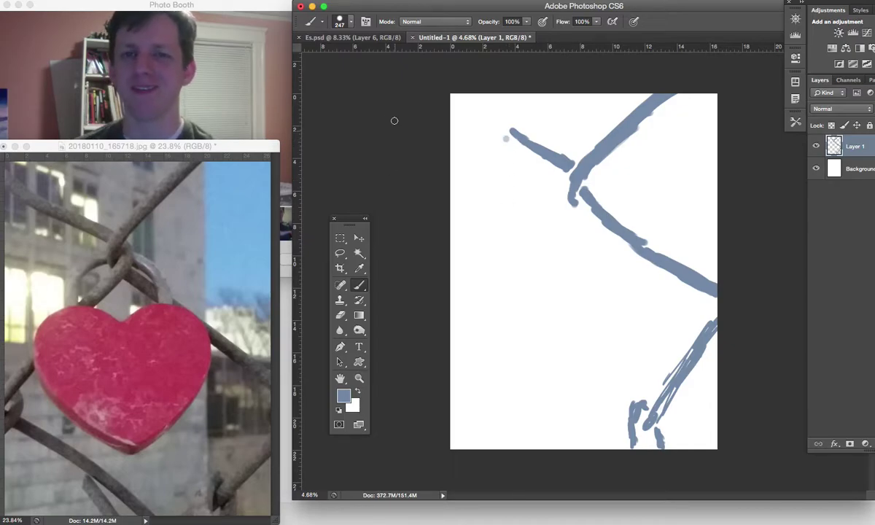
mouse_move(509, 138)
left_mouse_down()
mouse_move(475, 113)
mouse_move(484, 116)
mouse_move(458, 86)
left_mouse_up()
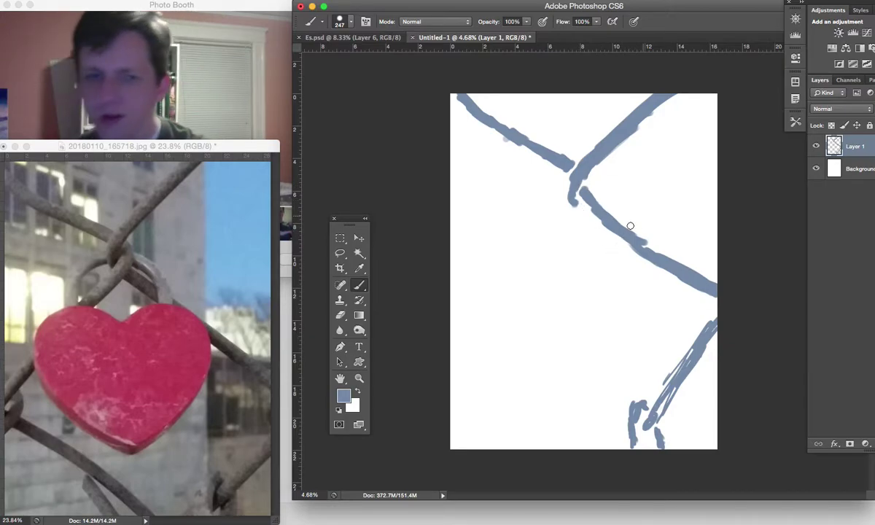
left_click_drag(588, 187, 586, 195)
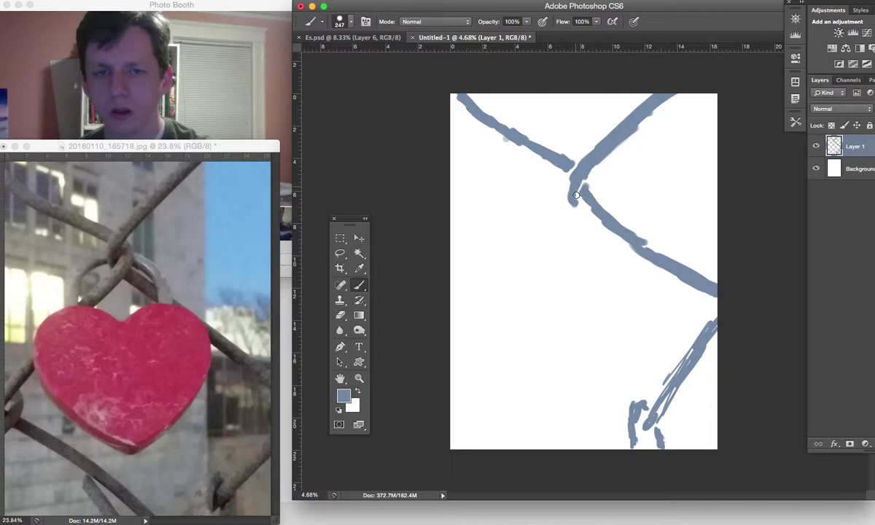
mouse_move(576, 196)
left_mouse_down()
mouse_move(630, 239)
mouse_move(674, 254)
left_mouse_up()
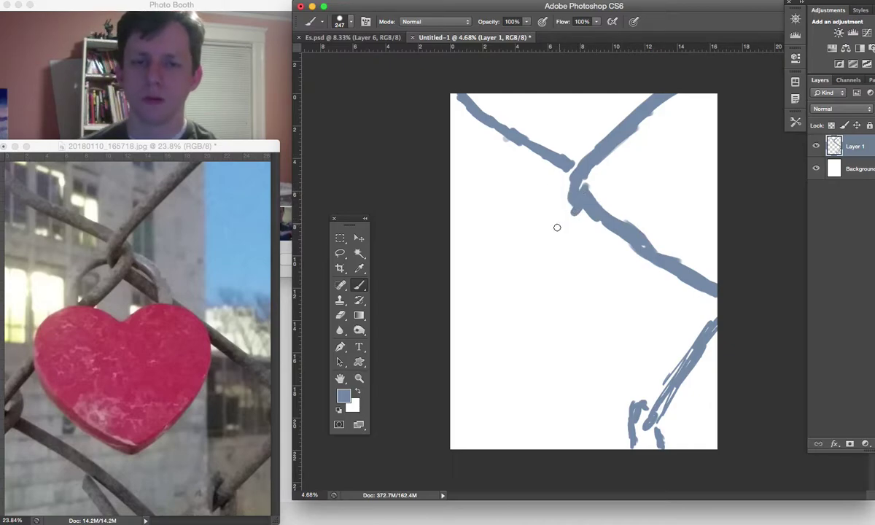
mouse_move(571, 209)
left_mouse_down()
mouse_move(547, 237)
mouse_move(585, 195)
mouse_move(547, 238)
mouse_move(572, 210)
left_mouse_up()
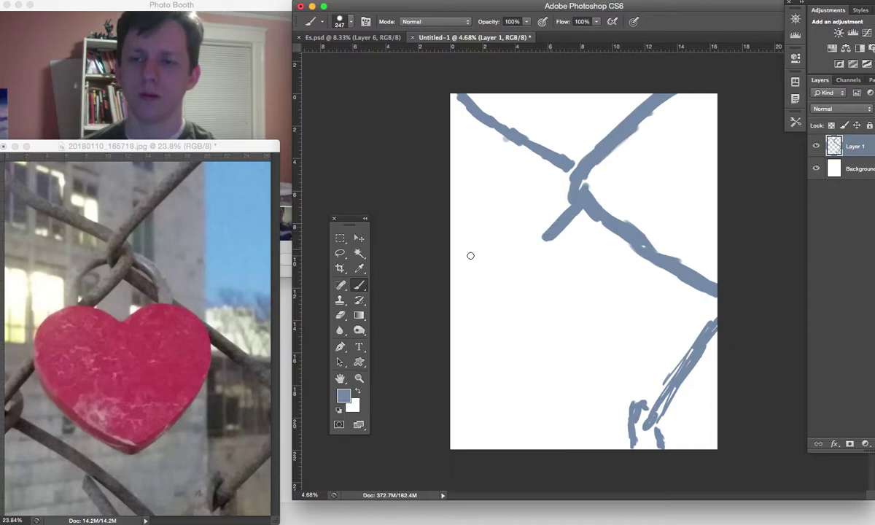
mouse_move(501, 284)
left_mouse_down()
mouse_move(460, 318)
mouse_move(500, 275)
mouse_move(449, 333)
left_mouse_up()
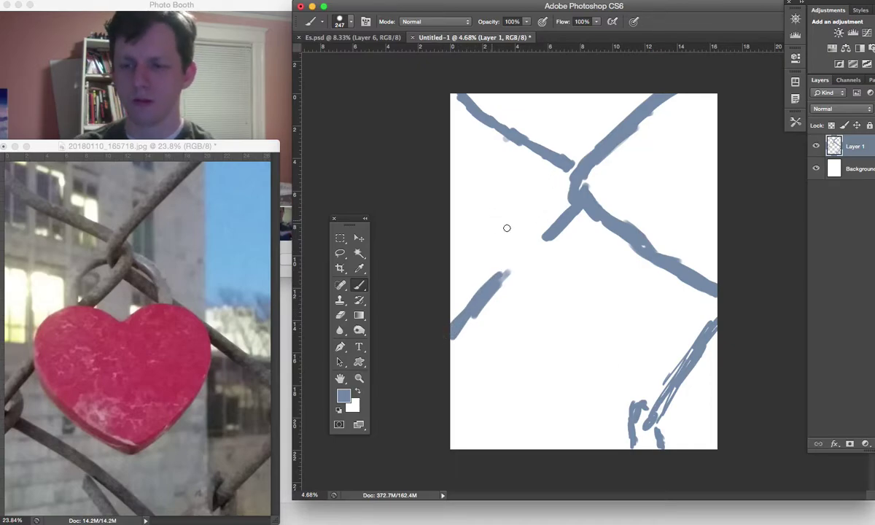
Paint crossing wires along the left and bottom edges to complete the chain-link grid
left_click_drag(453, 358, 473, 335)
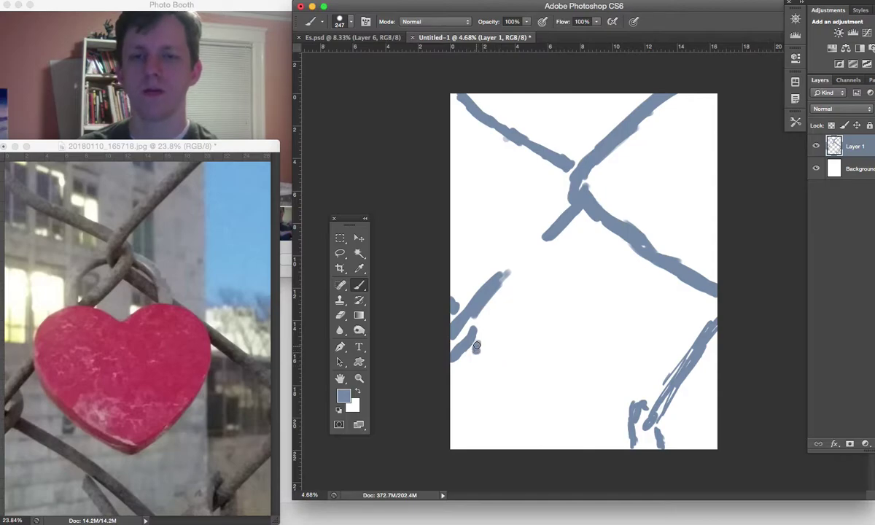
left_click_drag(476, 344, 518, 376)
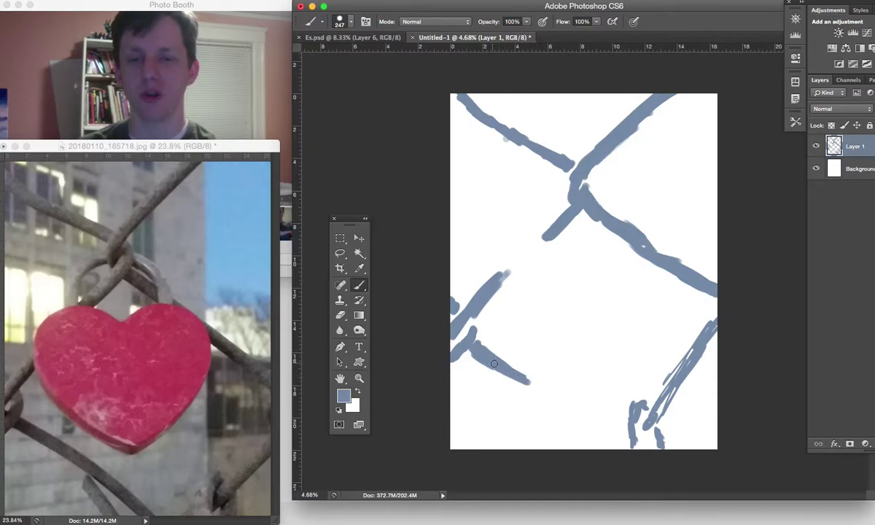
left_click_drag(508, 375, 553, 407)
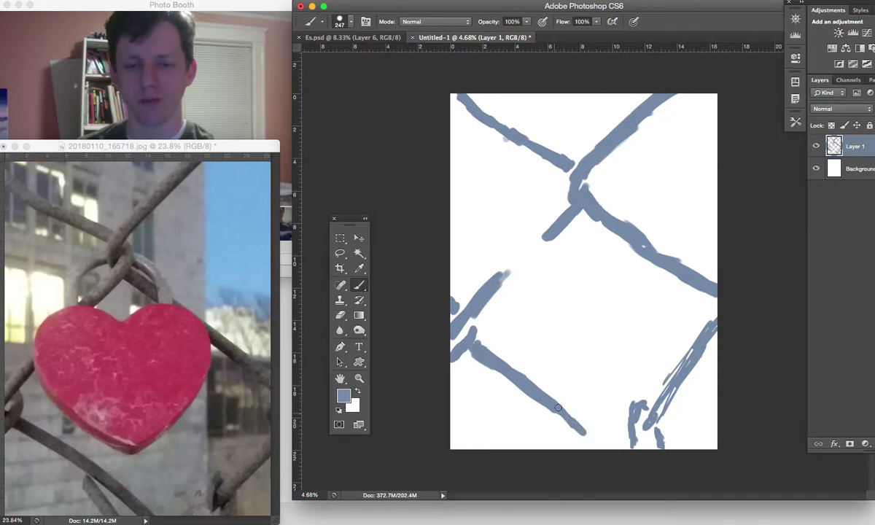
left_click_drag(554, 409, 583, 438)
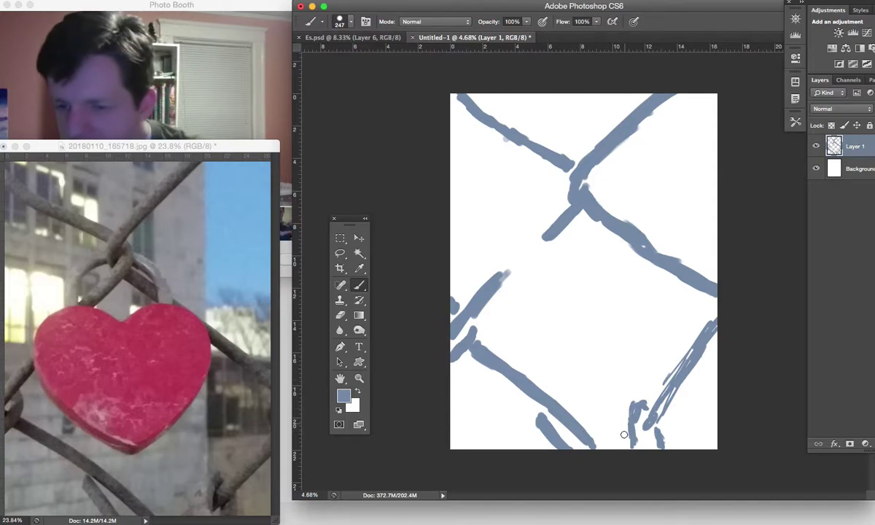
mouse_move(632, 403)
left_mouse_down()
mouse_move(616, 412)
mouse_move(610, 443)
mouse_move(626, 423)
left_mouse_up()
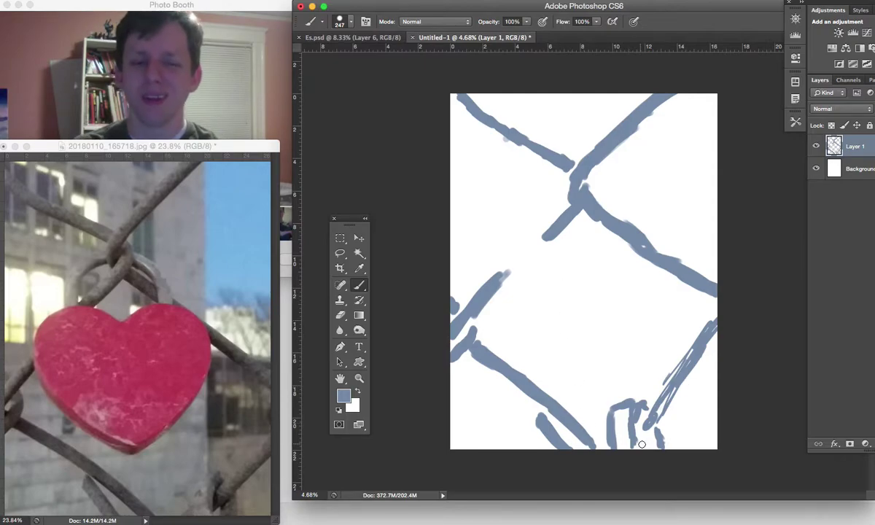
left_click_drag(646, 438, 641, 403)
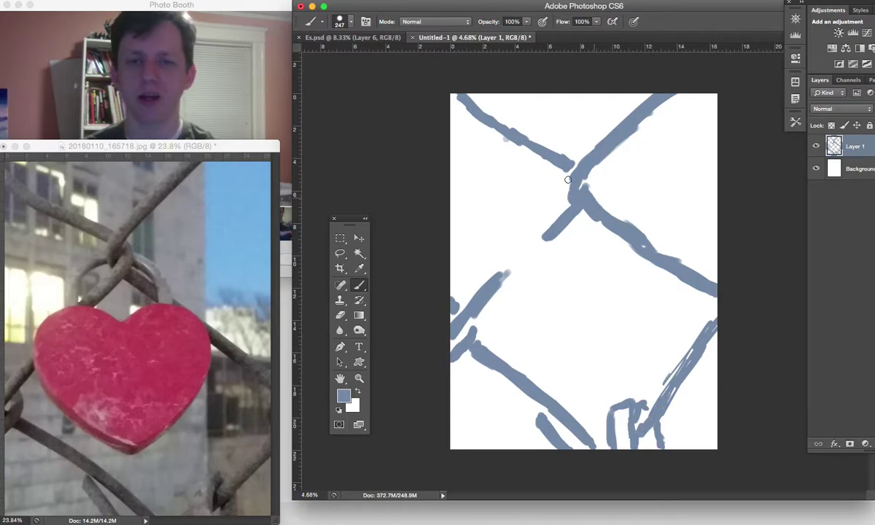
Brush a shackle loop around the central wire crossing, undoing one stray stroke
left_click(531, 235)
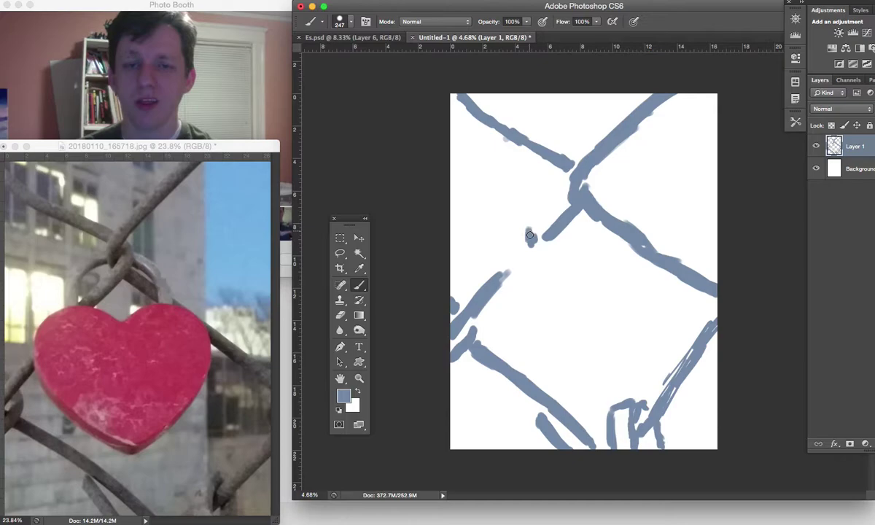
mouse_move(530, 235)
left_mouse_down()
mouse_move(536, 210)
mouse_move(536, 235)
mouse_move(542, 205)
mouse_move(532, 211)
mouse_move(572, 186)
mouse_move(534, 205)
mouse_move(550, 191)
mouse_move(562, 194)
mouse_move(551, 202)
mouse_move(605, 193)
left_mouse_up()
key("ctrl+z")
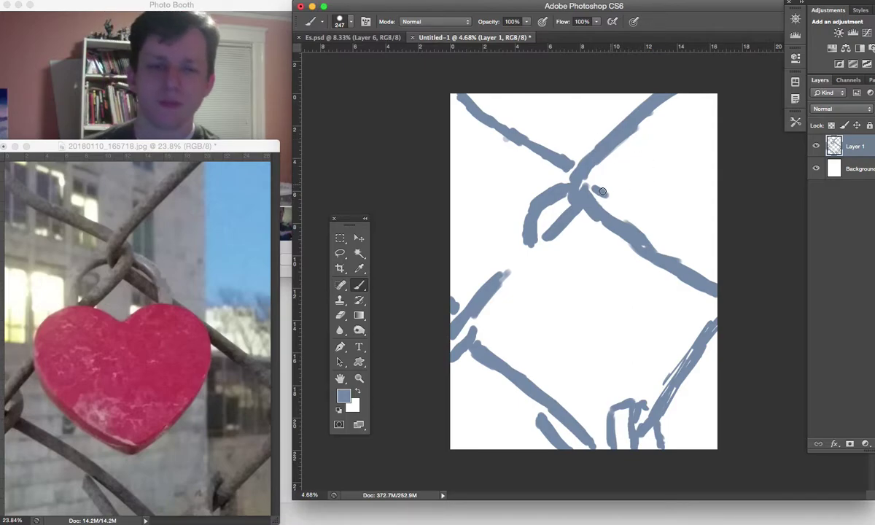
mouse_move(600, 192)
left_mouse_down()
mouse_move(576, 186)
mouse_move(623, 222)
left_mouse_up()
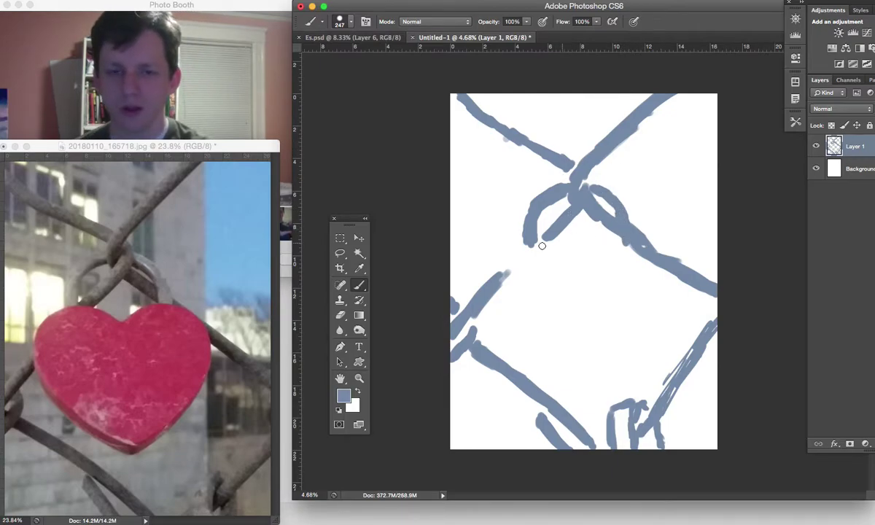
mouse_move(521, 251)
left_mouse_down()
mouse_move(570, 244)
mouse_move(556, 246)
mouse_move(563, 235)
mouse_move(589, 247)
mouse_move(558, 235)
mouse_move(588, 253)
mouse_move(649, 239)
left_mouse_up()
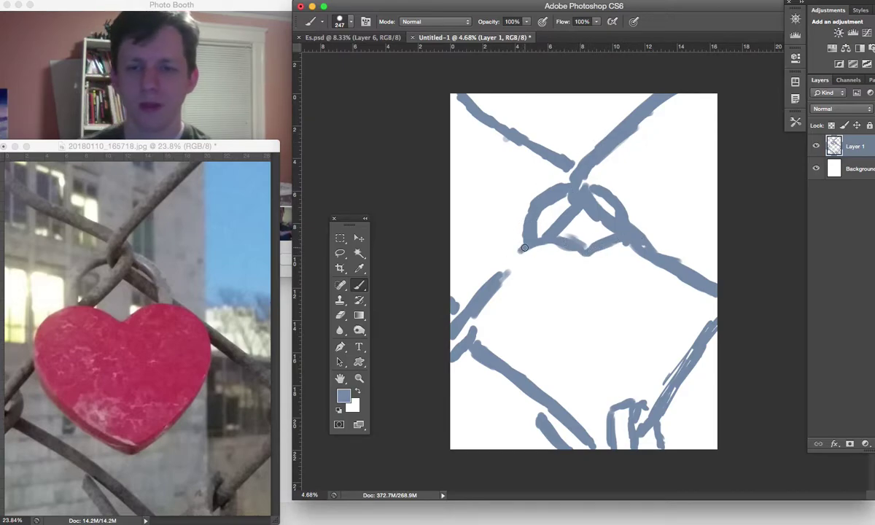
Sketch a heart-shaped lock outline beneath the loop, undoing an overlong stroke
left_click_drag(518, 252, 519, 306)
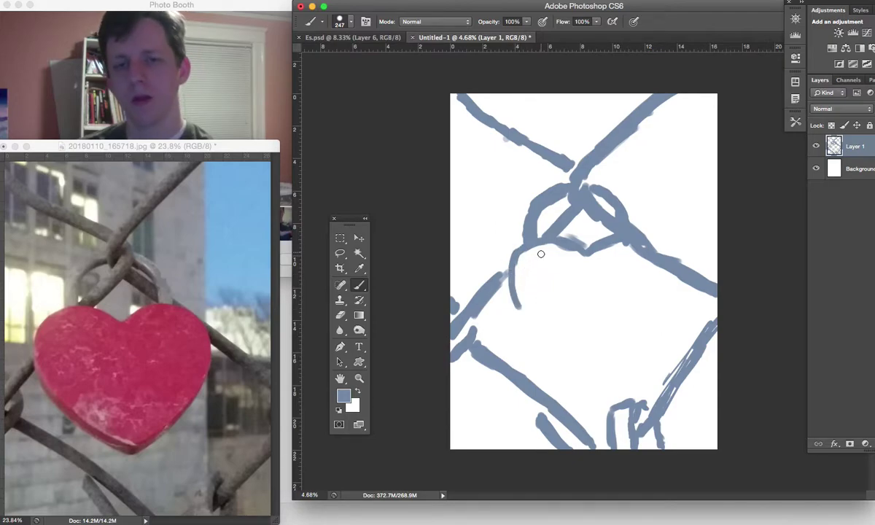
mouse_move(514, 253)
left_mouse_down()
mouse_move(515, 289)
mouse_move(537, 319)
mouse_move(529, 328)
left_mouse_up()
key("ctrl+z")
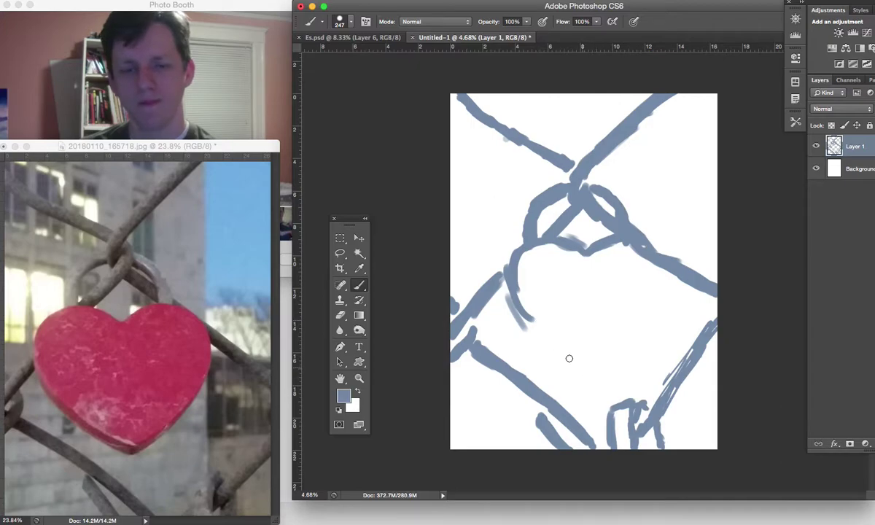
mouse_move(583, 371)
left_mouse_down()
mouse_move(496, 313)
mouse_move(520, 323)
mouse_move(521, 244)
left_mouse_up()
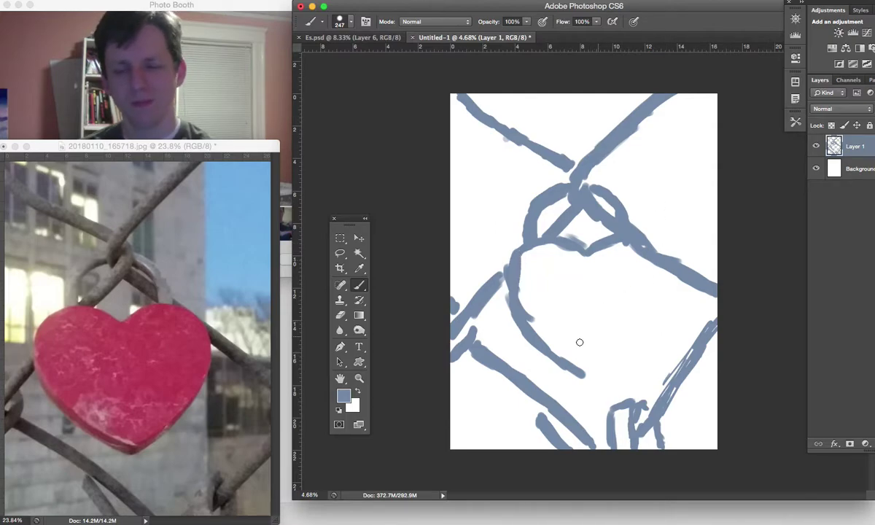
mouse_move(585, 373)
left_mouse_down()
mouse_move(620, 350)
mouse_move(607, 346)
mouse_move(620, 350)
mouse_move(641, 321)
mouse_move(648, 293)
mouse_move(631, 242)
left_mouse_up()
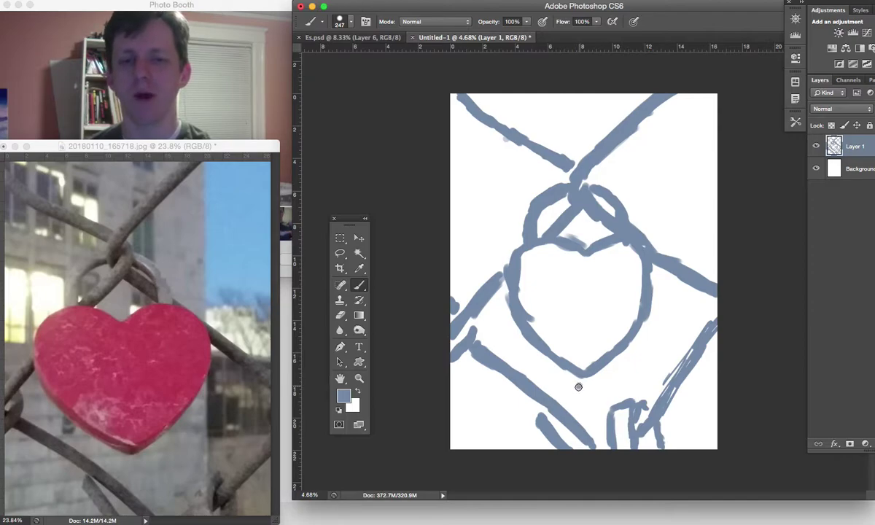
left_click_drag(578, 386, 583, 377)
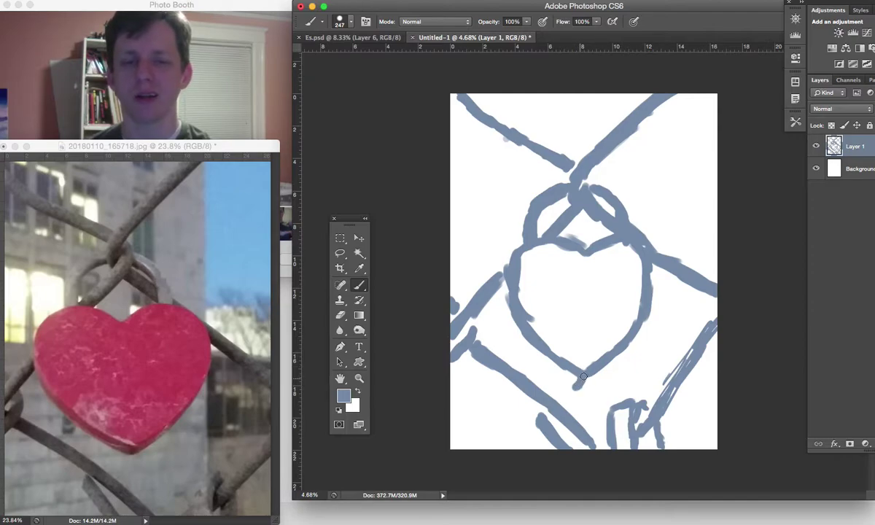
left_click_drag(586, 381, 614, 362)
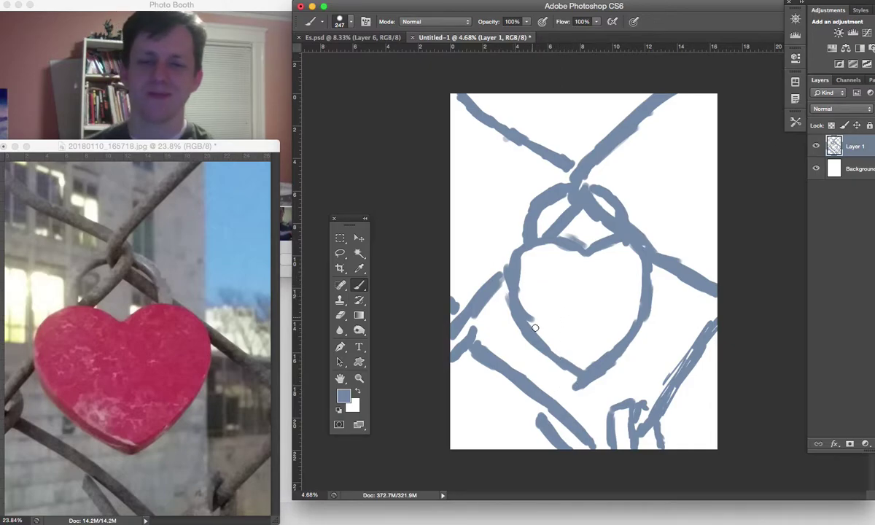
left_click(340, 315)
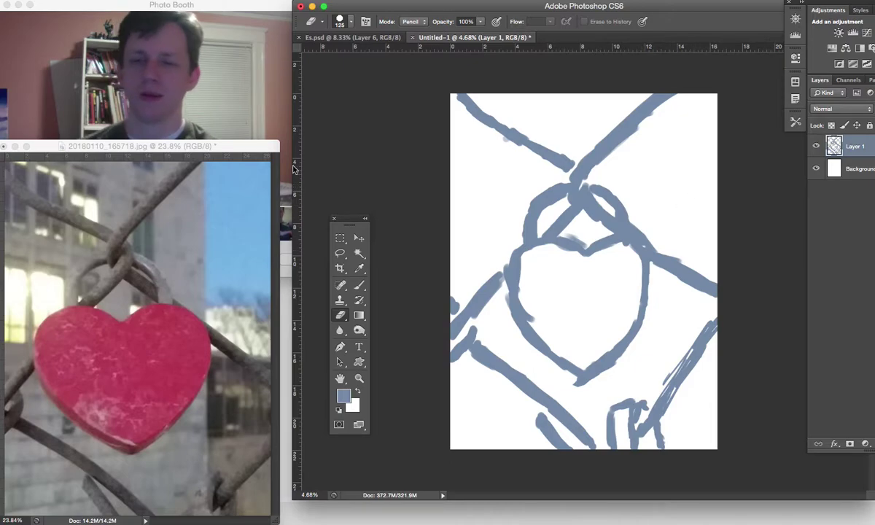
Thicken the heart's left and lower-right outline with the brush
left_click(359, 286)
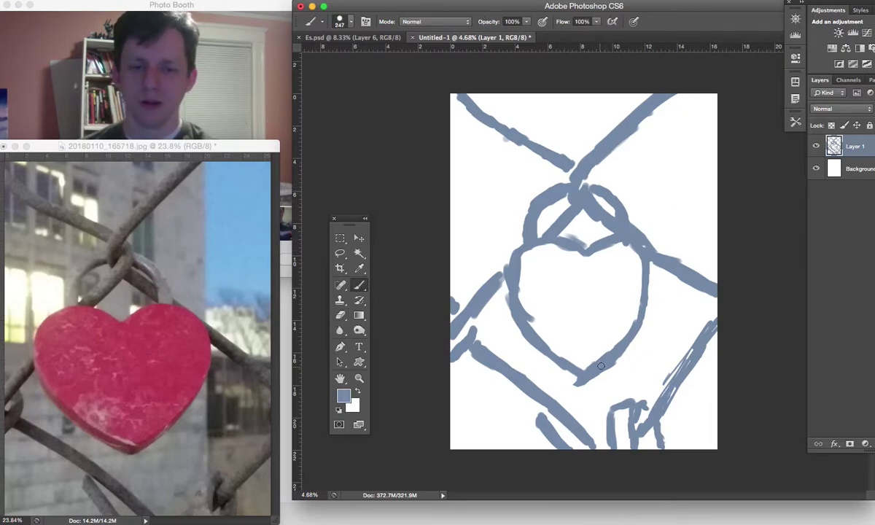
mouse_move(601, 366)
left_mouse_down()
mouse_move(633, 342)
mouse_move(654, 289)
mouse_move(642, 246)
left_mouse_up()
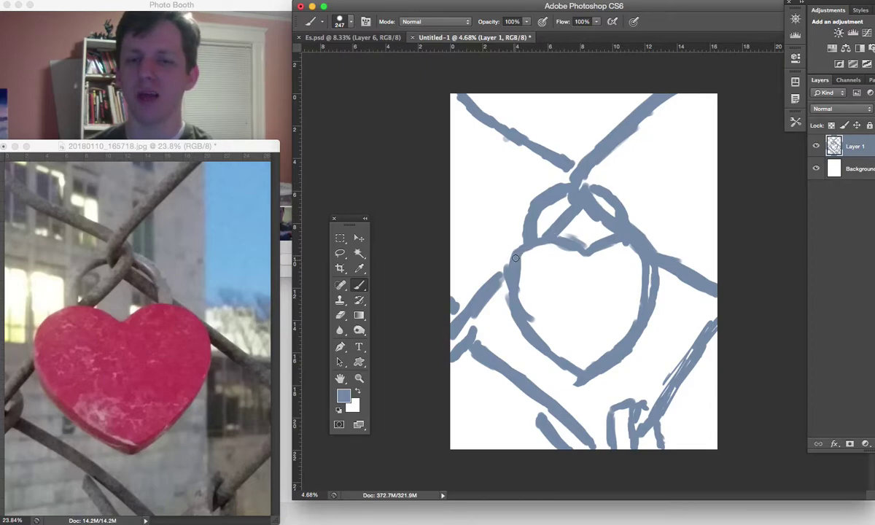
mouse_move(512, 262)
left_mouse_down()
mouse_move(510, 311)
mouse_move(537, 319)
mouse_move(523, 317)
mouse_move(524, 332)
mouse_move(515, 313)
mouse_move(545, 357)
left_mouse_up()
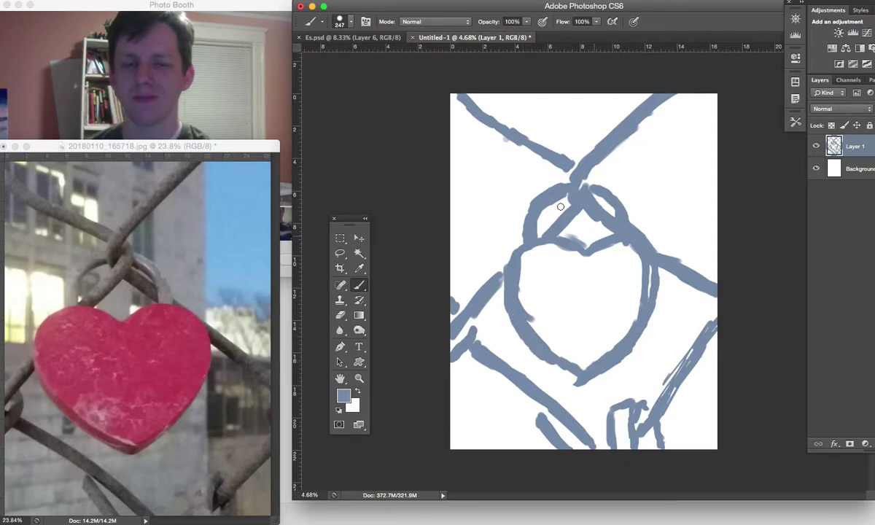
Erase stray specks and faint spots along the inside of the heart's edges
left_click(340, 315)
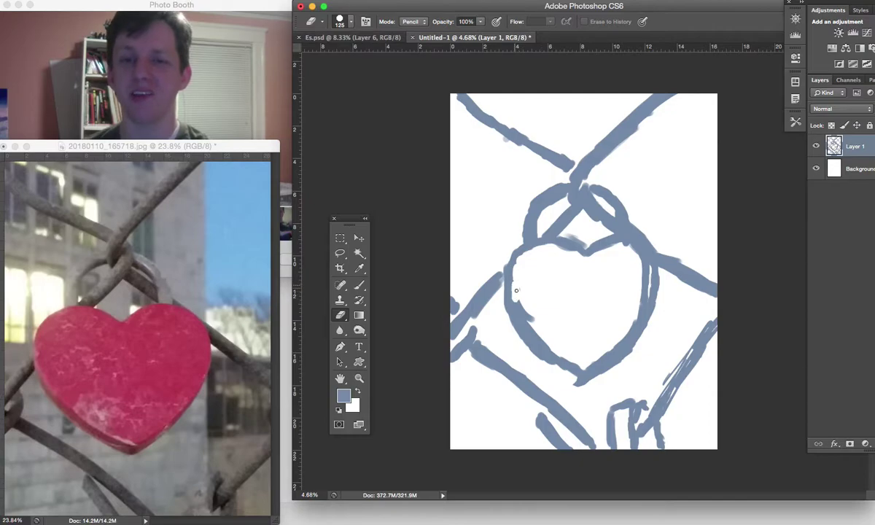
left_click_drag(520, 312, 527, 312)
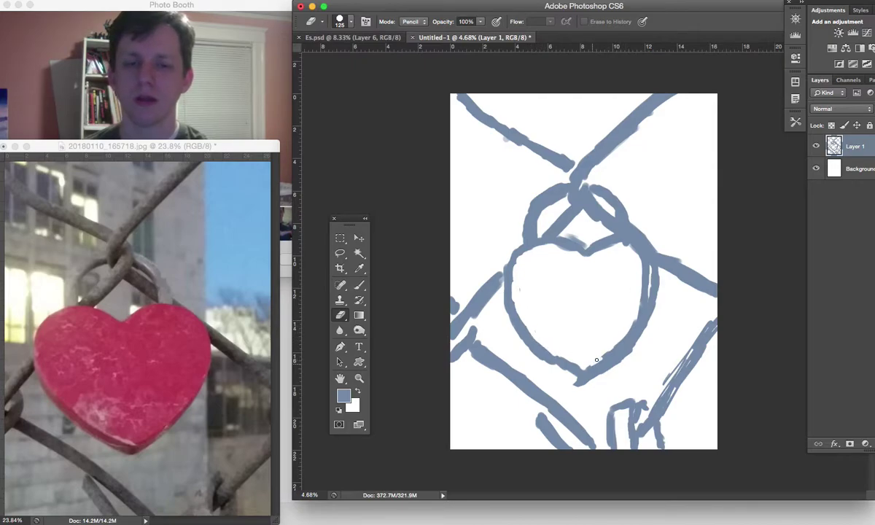
mouse_move(596, 360)
left_mouse_down()
mouse_move(622, 339)
mouse_move(633, 315)
mouse_move(645, 276)
mouse_move(636, 254)
left_mouse_up()
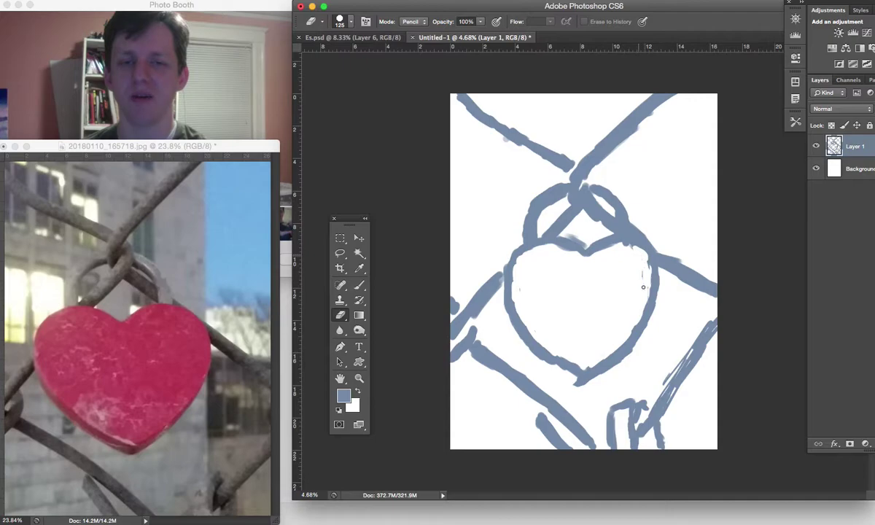
mouse_move(512, 252)
left_mouse_down()
mouse_move(514, 288)
mouse_move(556, 258)
left_mouse_up()
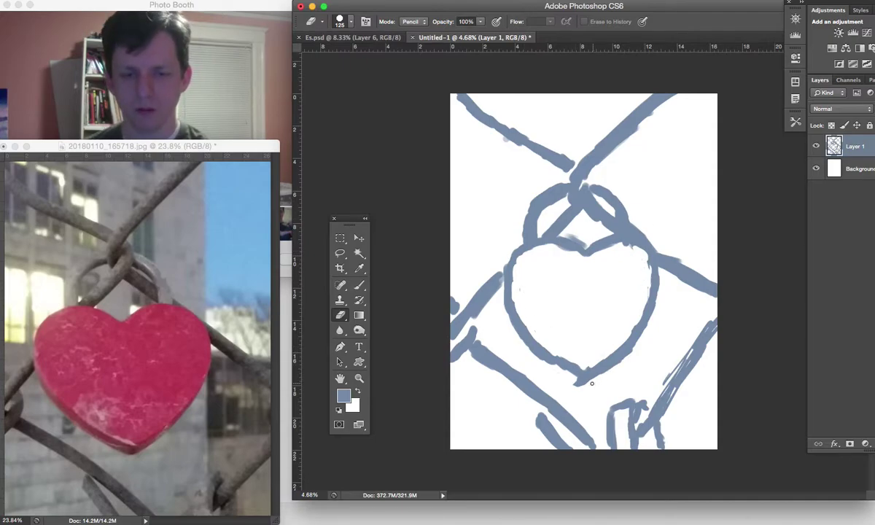
left_click_drag(591, 383, 642, 331)
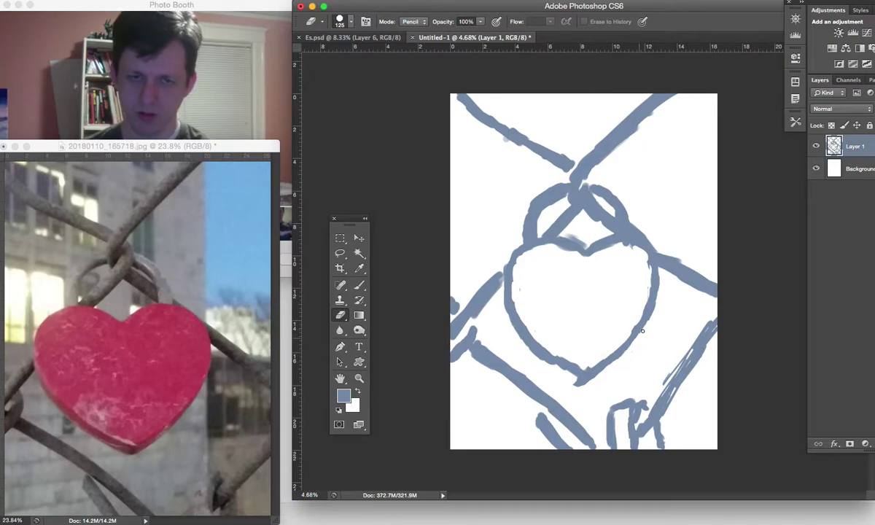
mouse_move(537, 292)
left_mouse_down()
mouse_move(509, 306)
mouse_move(563, 370)
mouse_move(500, 321)
mouse_move(511, 315)
left_mouse_up()
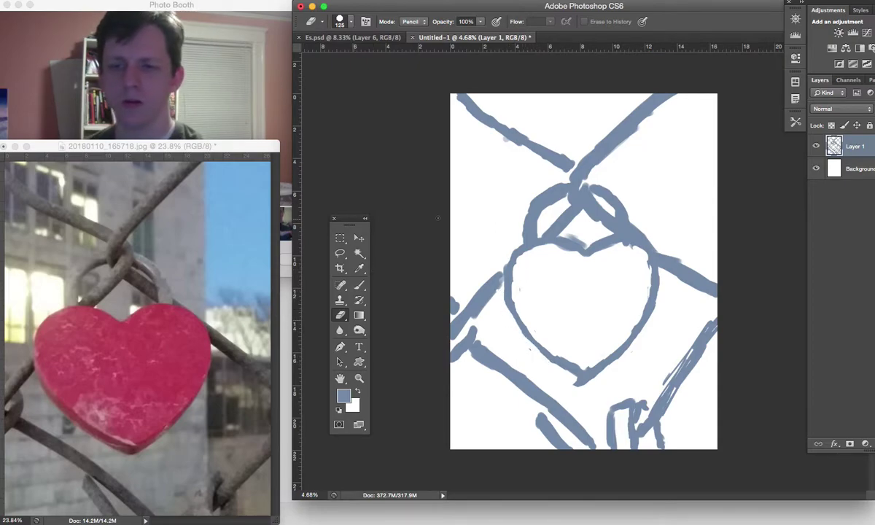
Thicken the heart's lower-left outline and erase stroke patches across its top
left_click(359, 285)
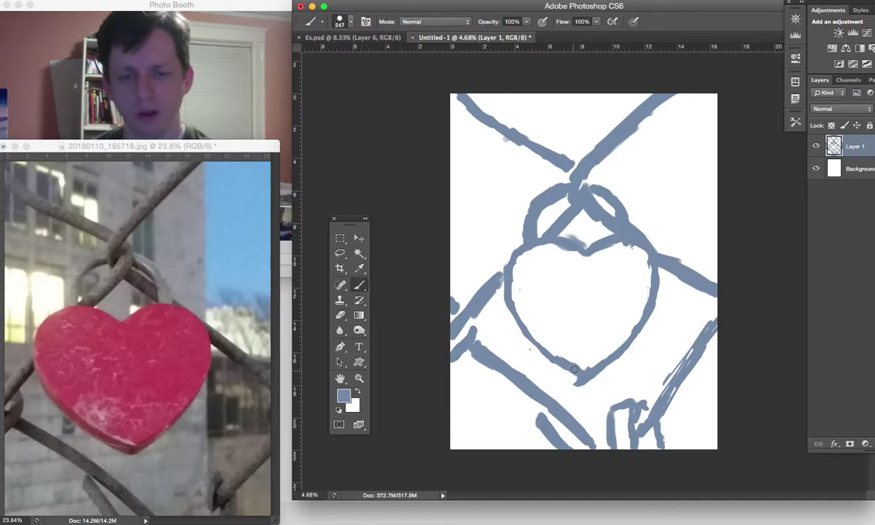
mouse_move(576, 381)
left_mouse_down()
mouse_move(523, 342)
mouse_move(507, 306)
left_mouse_up()
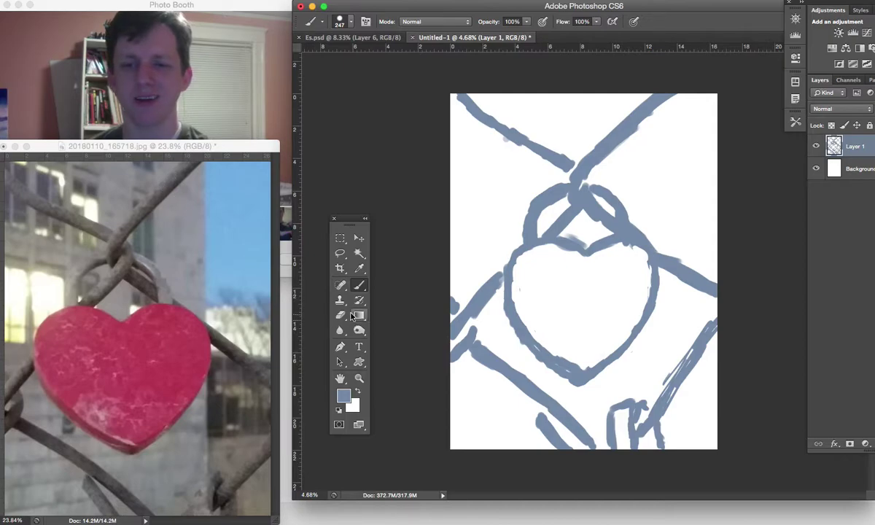
key("e")
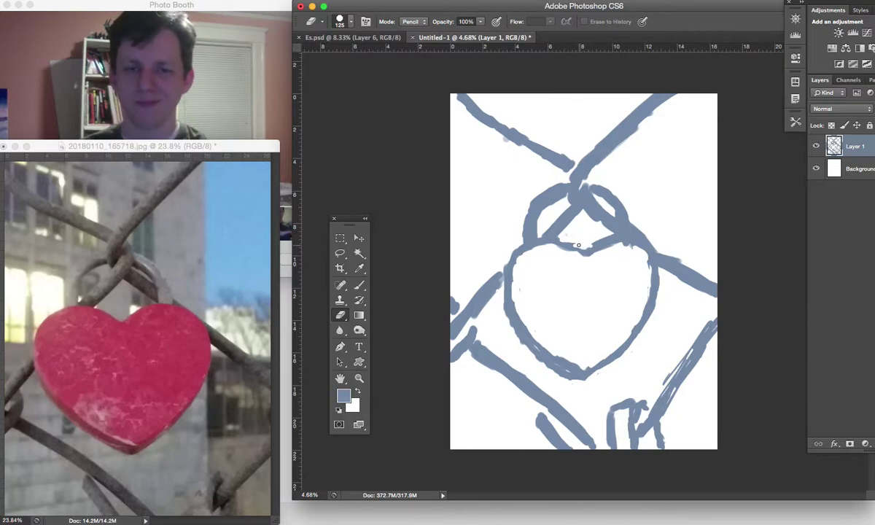
left_click_drag(584, 249, 604, 239)
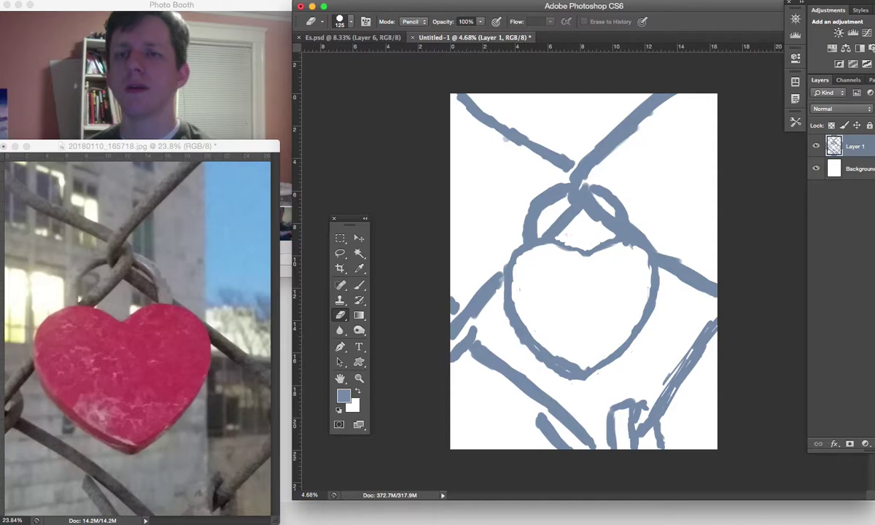
Duplicate the sketch layer, then delete the Layer 1 copy
left_click(215, 0)
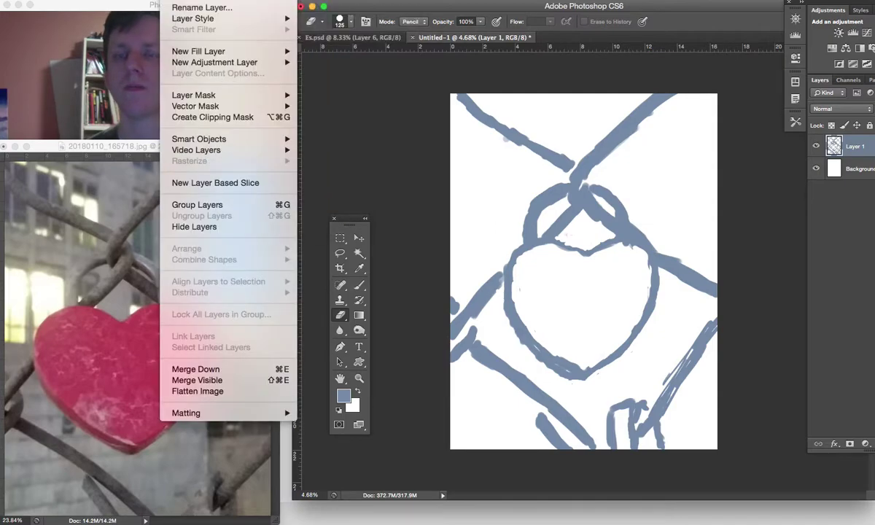
left_click(197, 0)
left_click(652, 184)
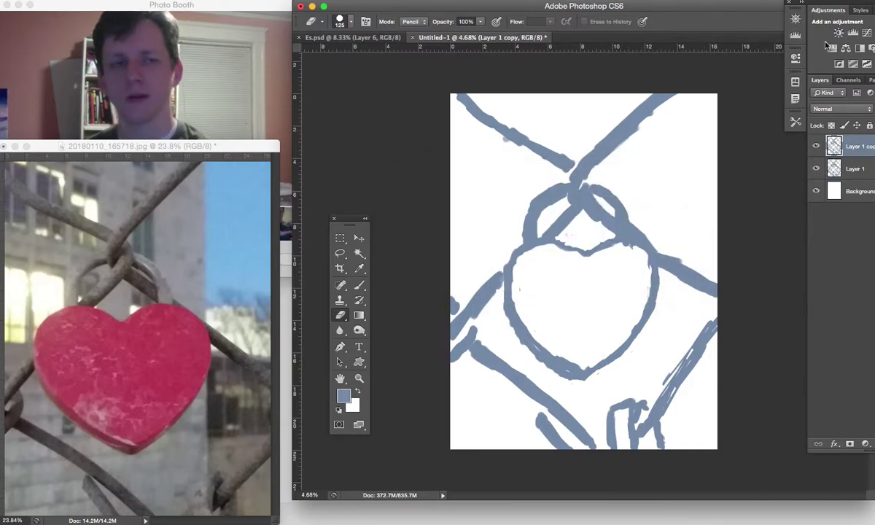
left_click(219, 0)
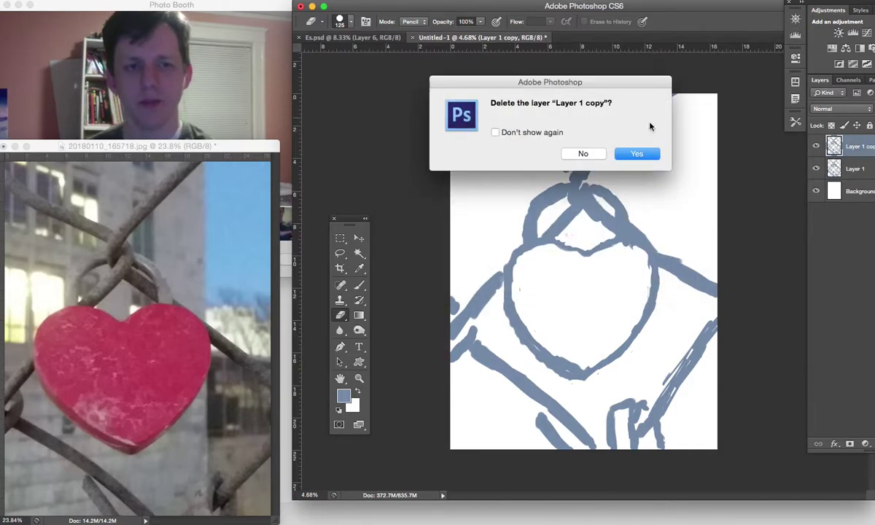
left_click(637, 154)
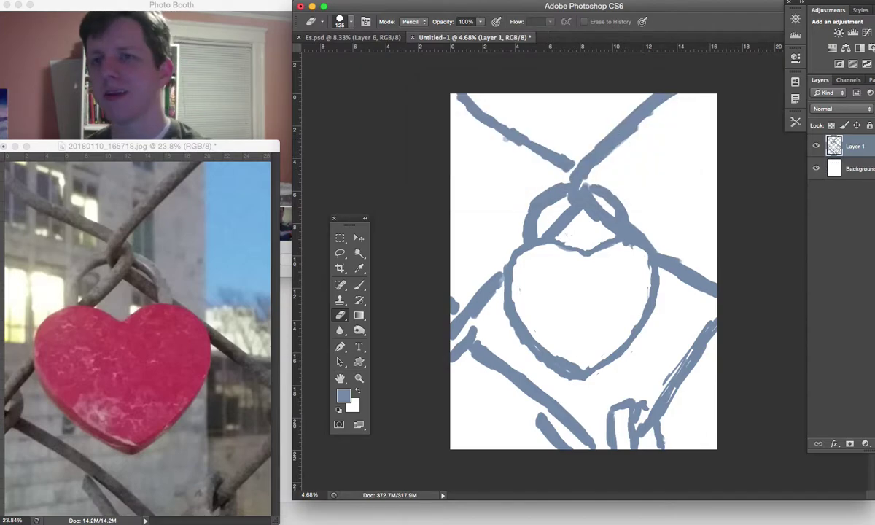
Create an empty Layer 2 and start picking a darker blue #3a5272 as foreground colour
left_click(182, 0)
mouse_move(219, 0)
left_click(336, 0)
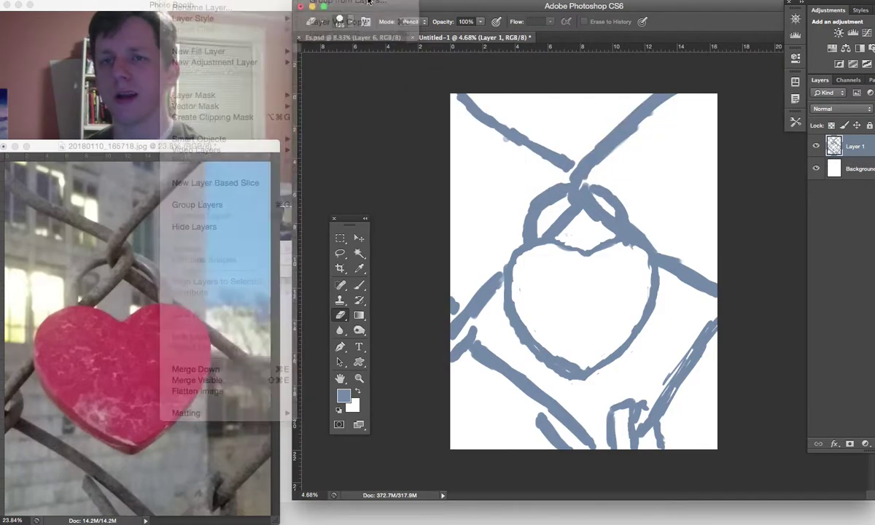
left_click(653, 188)
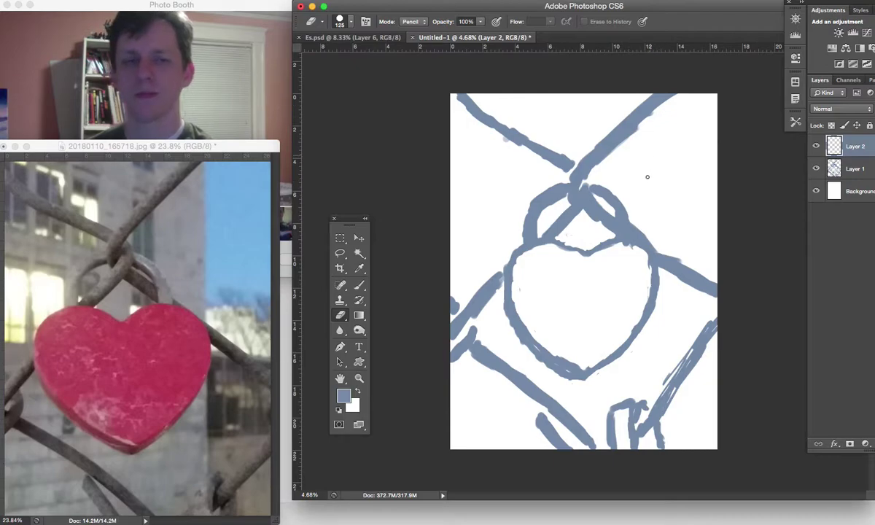
left_click(344, 397)
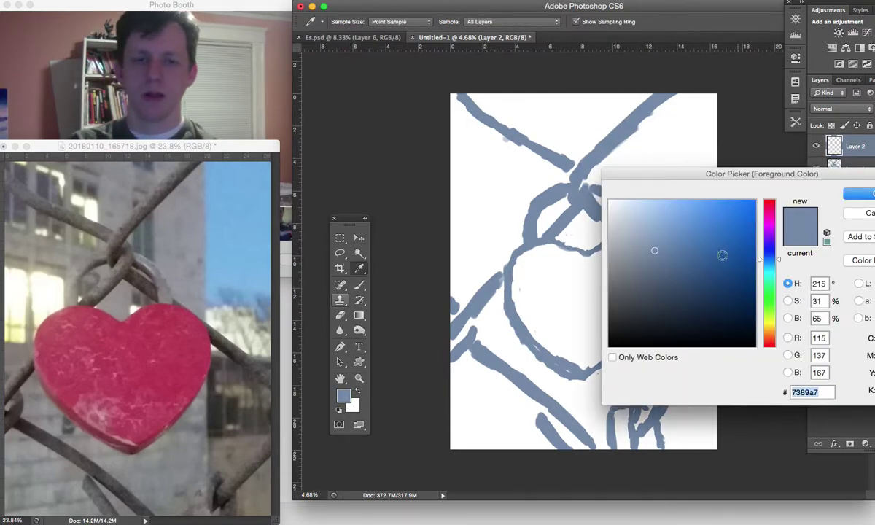
mouse_move(672, 288)
left_mouse_down()
mouse_move(671, 269)
mouse_move(681, 281)
left_mouse_up()
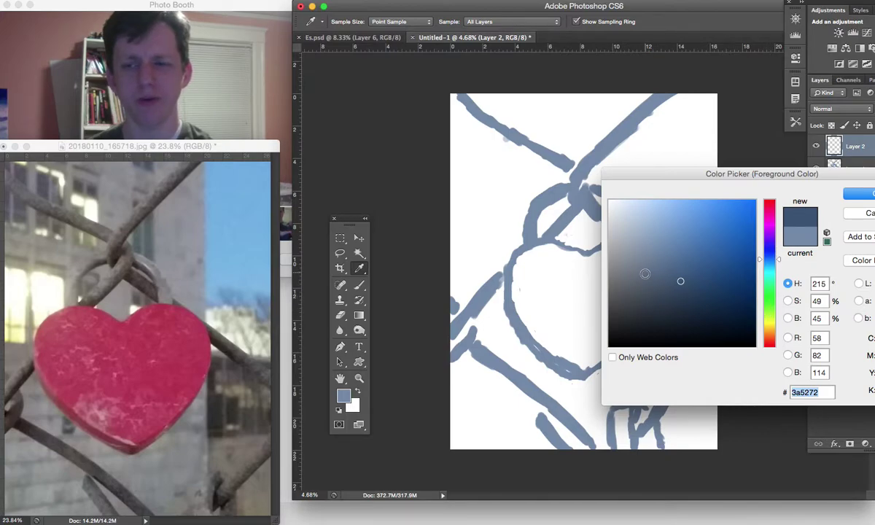
Set the foreground colour to pale grey-blue #929dab
mouse_move(646, 274)
left_mouse_down()
mouse_move(627, 287)
mouse_move(626, 253)
left_mouse_up()
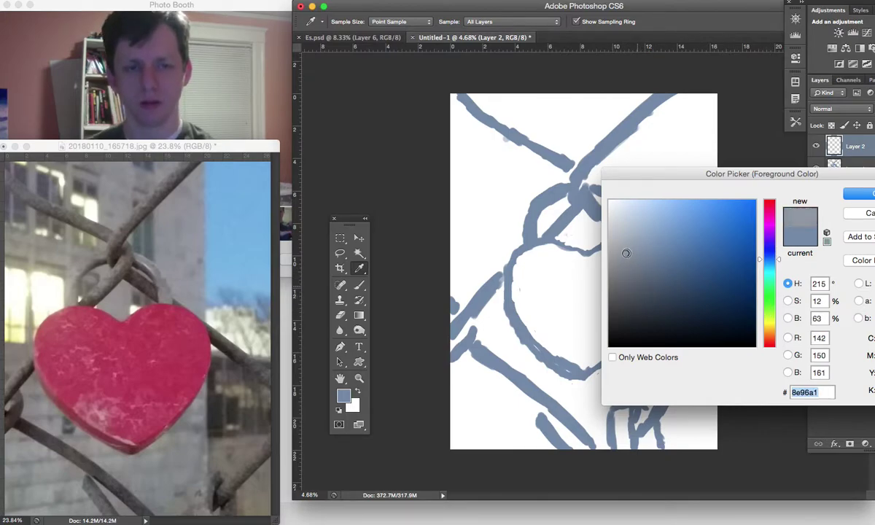
left_click(589, 234)
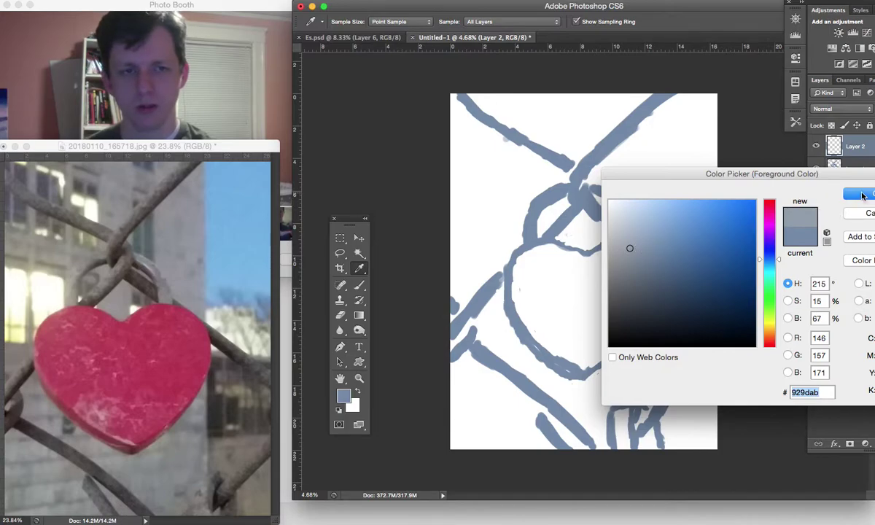
left_click(863, 196)
key("e")
Move Layer 2 below Layer 1, cancel the Background conversion, and select Layer 2
mouse_move(857, 146)
left_mouse_down()
mouse_move(859, 164)
mouse_move(831, 180)
left_mouse_up()
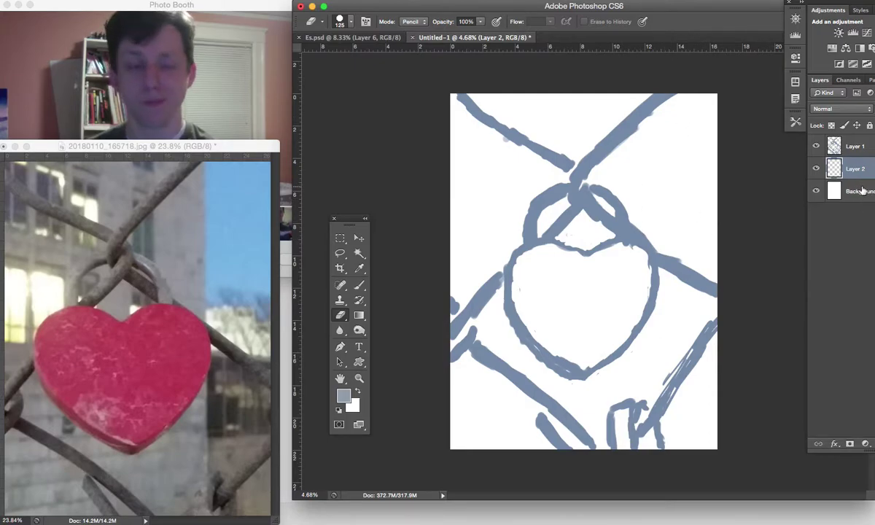
double_click(835, 191)
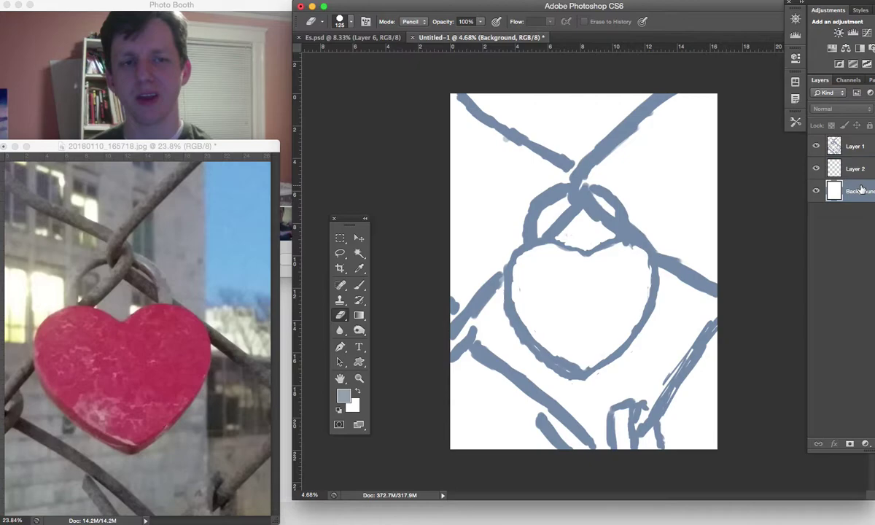
left_click(644, 211)
left_click(855, 169)
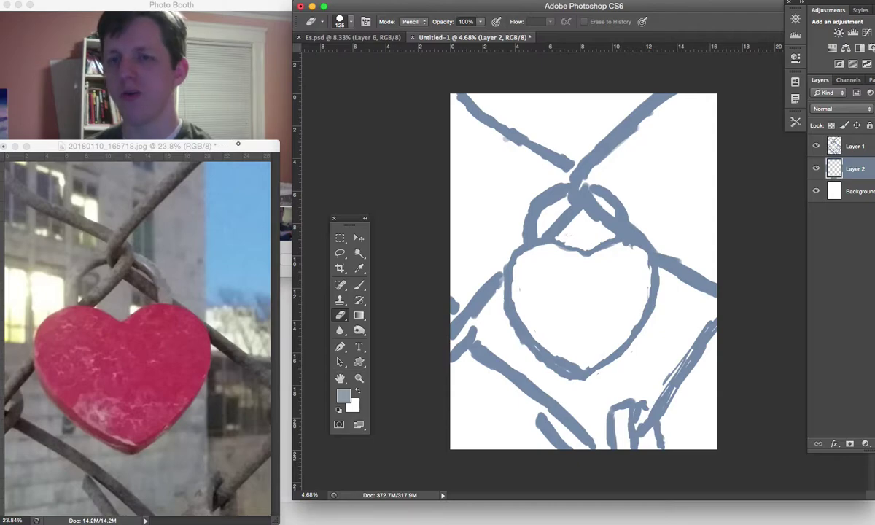
Glance at Photo Booth, browse the Select and Filter menus, then switch to the Brush tool
left_click(226, 18)
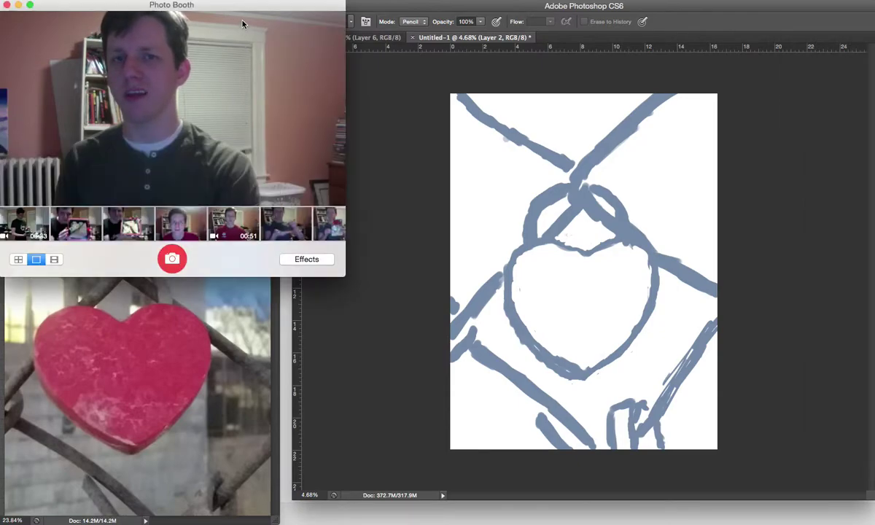
left_click(605, 9)
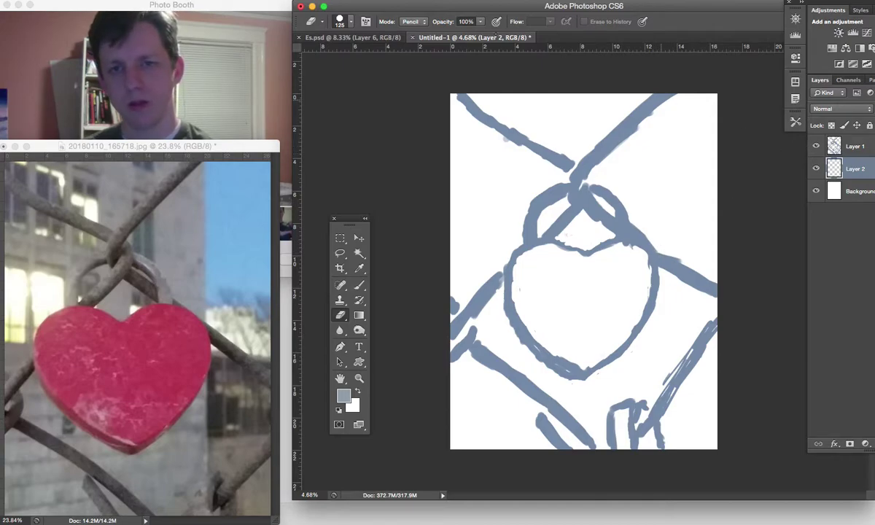
left_click(237, 0)
left_click(237, 0)
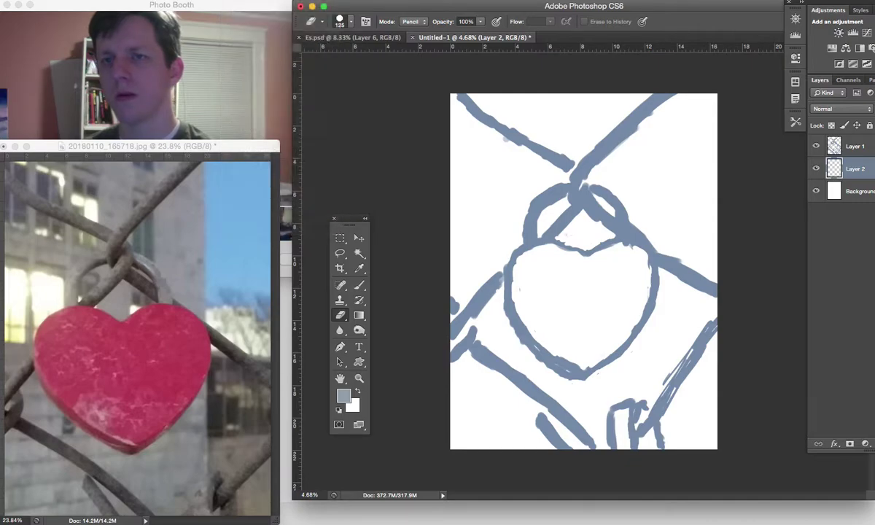
left_click(330, 0)
left_click(681, 73)
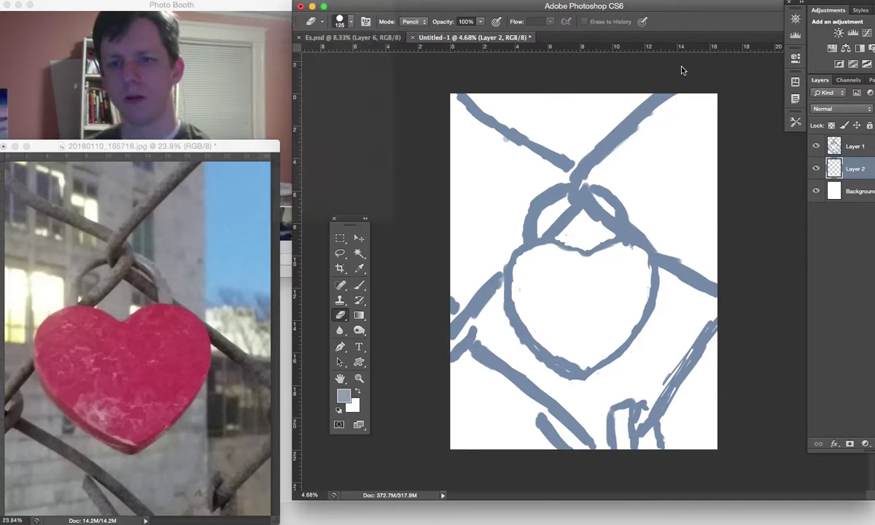
left_click(359, 285)
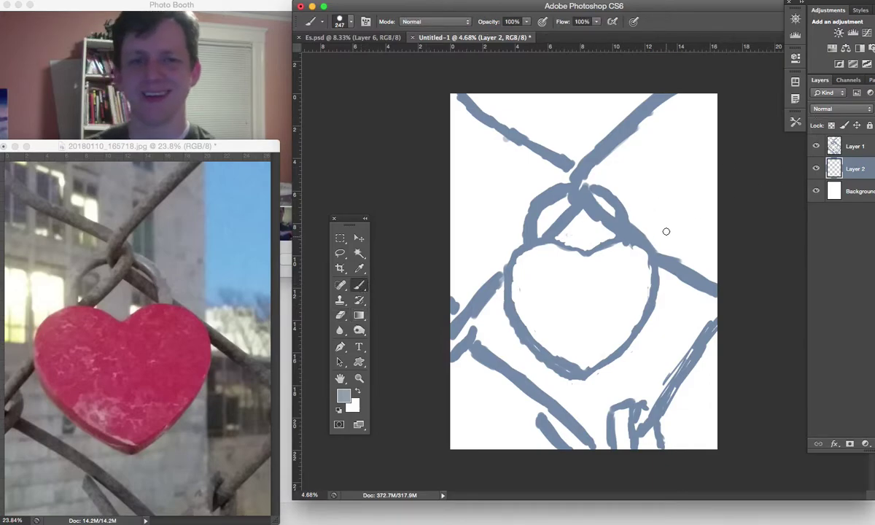
Paint a vertical grey band down the right side of the canvas
mouse_move(665, 249)
left_mouse_down()
mouse_move(659, 191)
mouse_move(657, 224)
mouse_move(665, 96)
mouse_move(665, 191)
mouse_move(665, 153)
left_mouse_up()
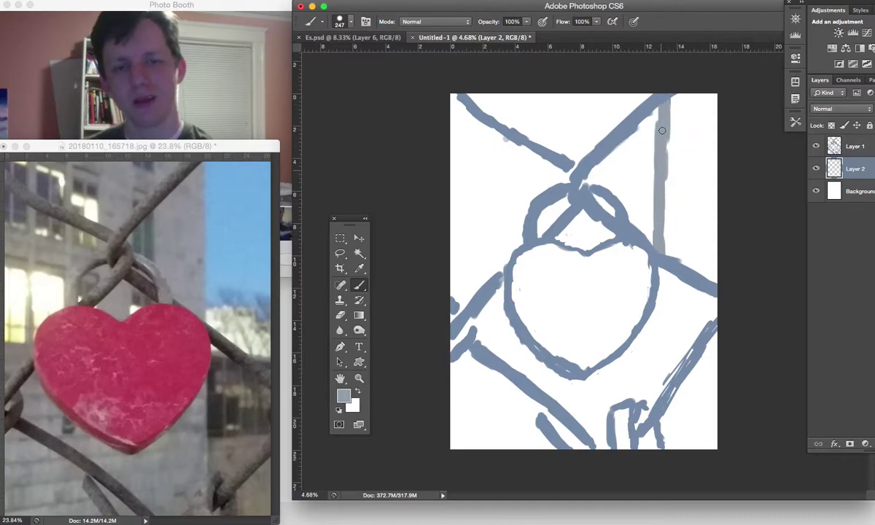
mouse_move(657, 246)
left_mouse_down()
mouse_move(665, 286)
mouse_move(664, 306)
mouse_move(662, 277)
mouse_move(658, 435)
left_mouse_up()
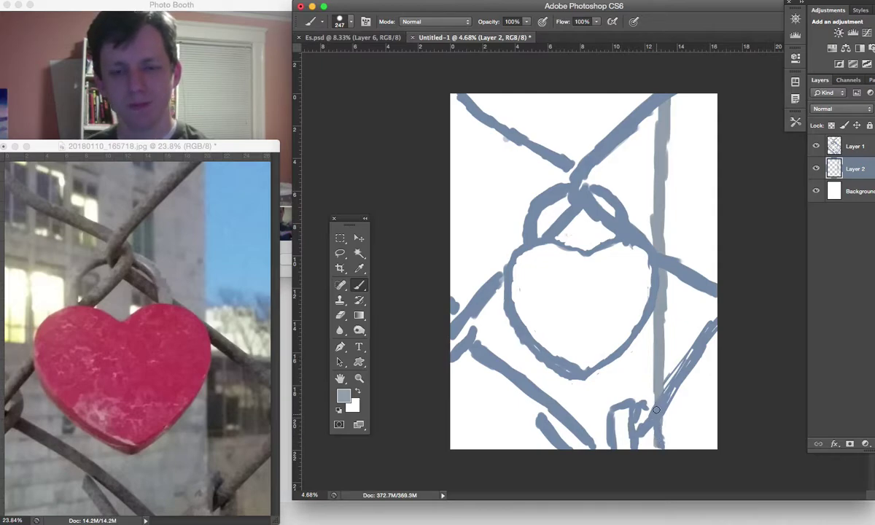
left_click_drag(646, 401, 633, 407)
left_click_drag(650, 439, 652, 255)
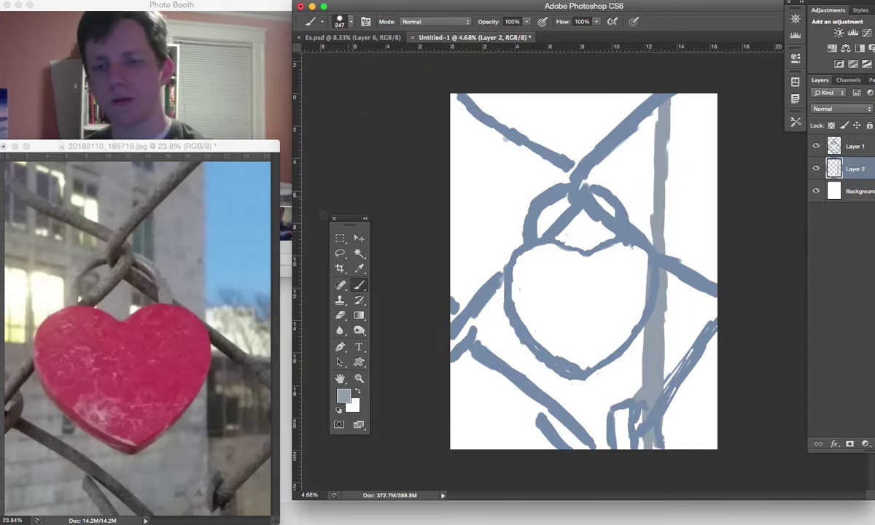
Set the eraser to 426 px and trim the grey band to a thin line
key("e")
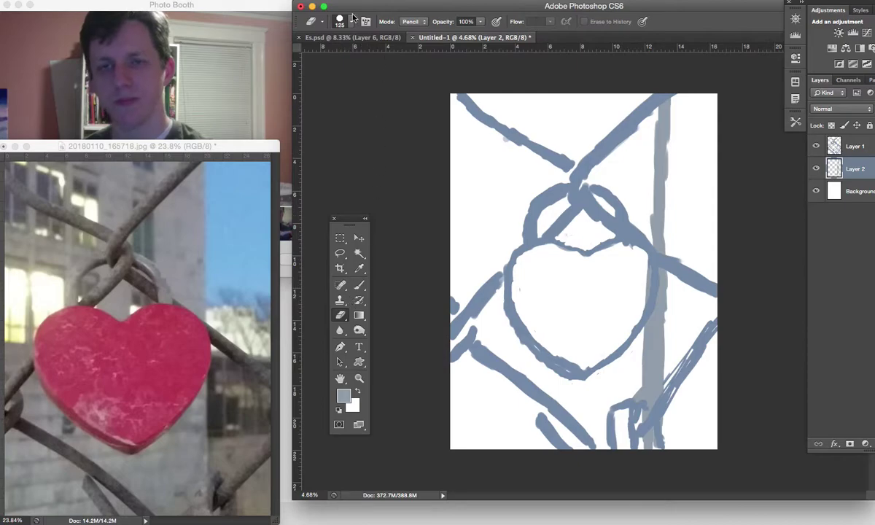
left_click(350, 22)
left_click_drag(341, 55, 334, 60)
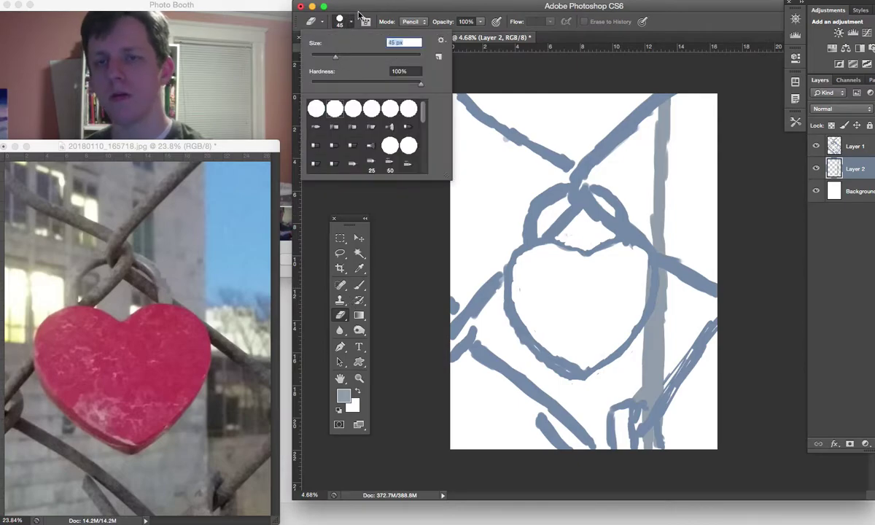
left_click_drag(404, 67, 411, 68)
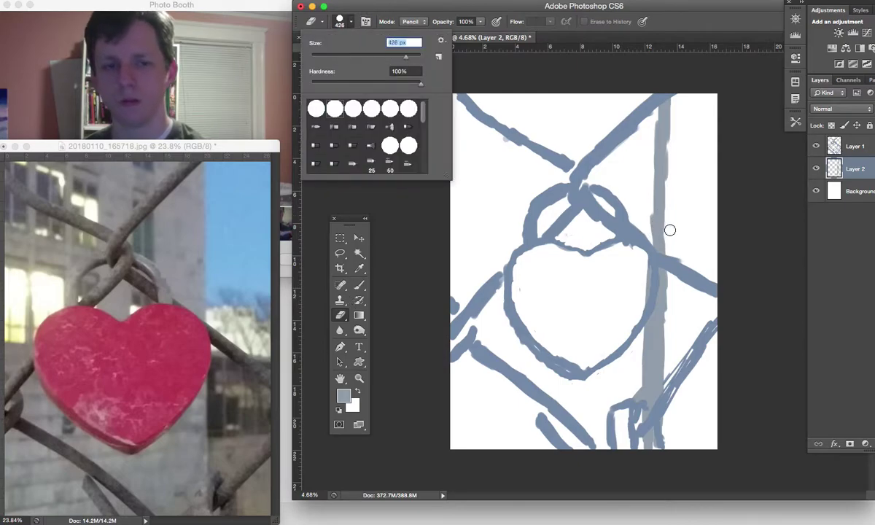
left_click(673, 9)
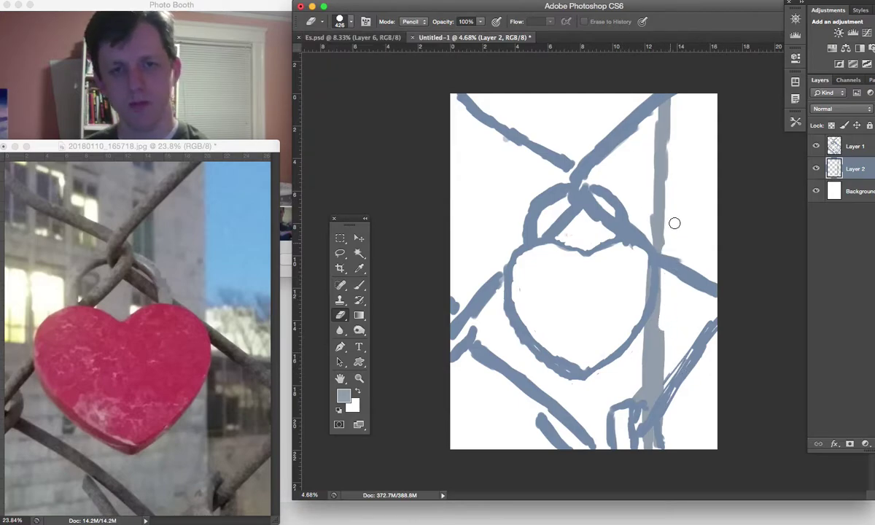
left_click_drag(666, 221, 672, 175)
mouse_move(674, 221)
left_mouse_down()
mouse_move(668, 140)
mouse_move(665, 216)
mouse_move(671, 118)
left_mouse_up()
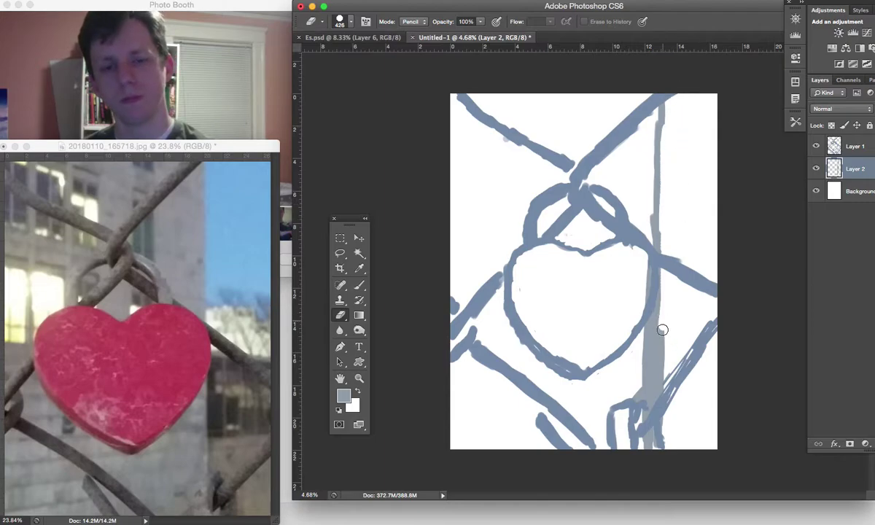
left_click_drag(660, 332, 661, 399)
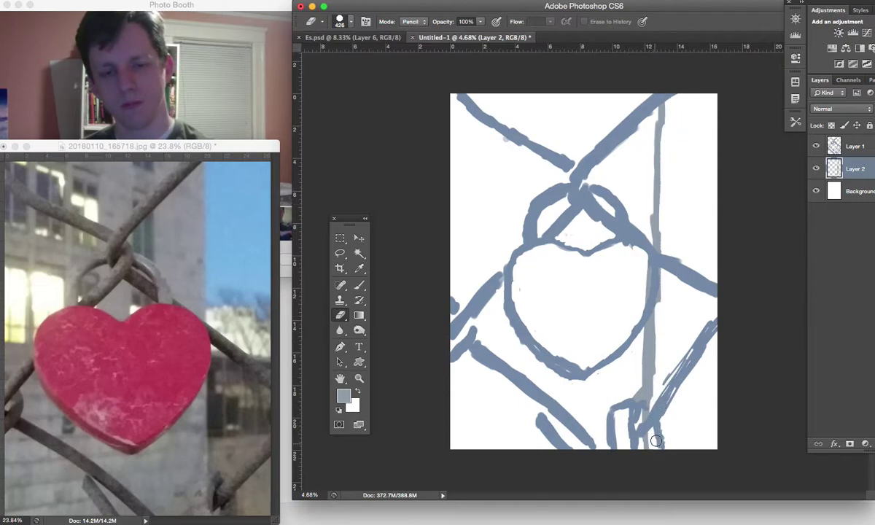
With the Brush, fill the lower part of the band beside the vertical line with grey
key("b")
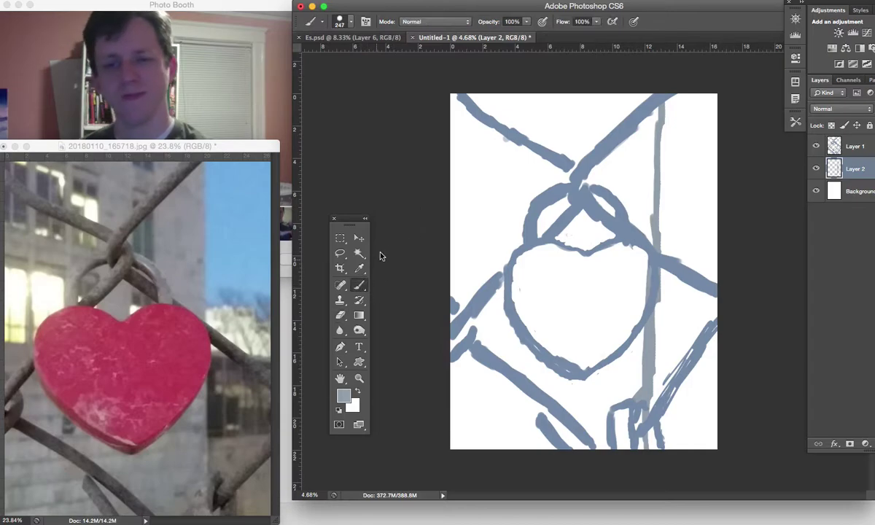
mouse_move(635, 349)
left_mouse_down()
mouse_move(638, 324)
mouse_move(625, 379)
mouse_move(641, 417)
left_mouse_up()
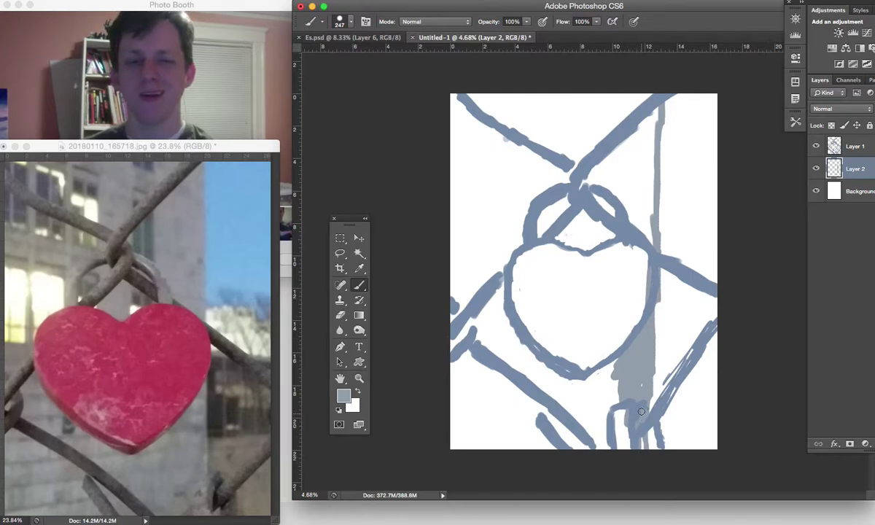
left_click_drag(642, 451, 640, 415)
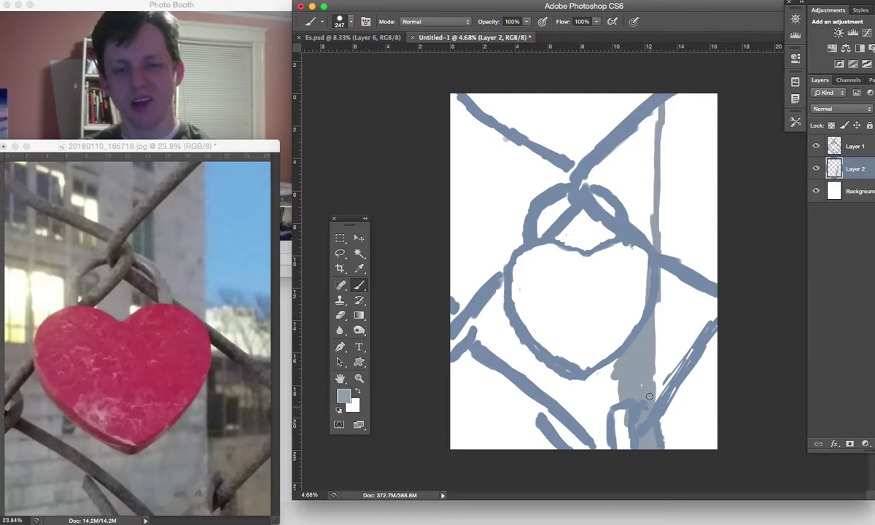
left_click_drag(626, 432, 622, 450)
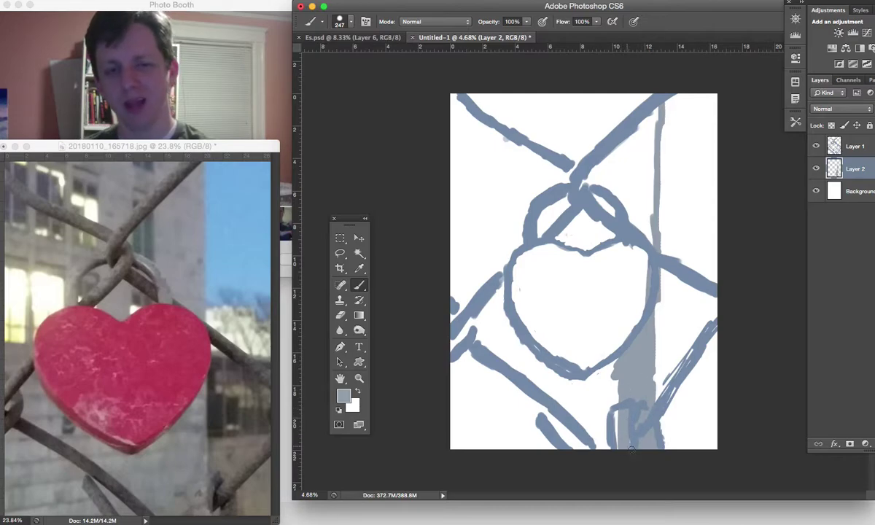
mouse_move(622, 376)
left_mouse_down()
mouse_move(615, 435)
mouse_move(613, 405)
mouse_move(643, 355)
mouse_move(610, 382)
mouse_move(597, 377)
mouse_move(603, 368)
mouse_move(585, 377)
mouse_move(550, 432)
mouse_move(570, 439)
mouse_move(594, 418)
mouse_move(590, 408)
mouse_move(624, 420)
left_mouse_up()
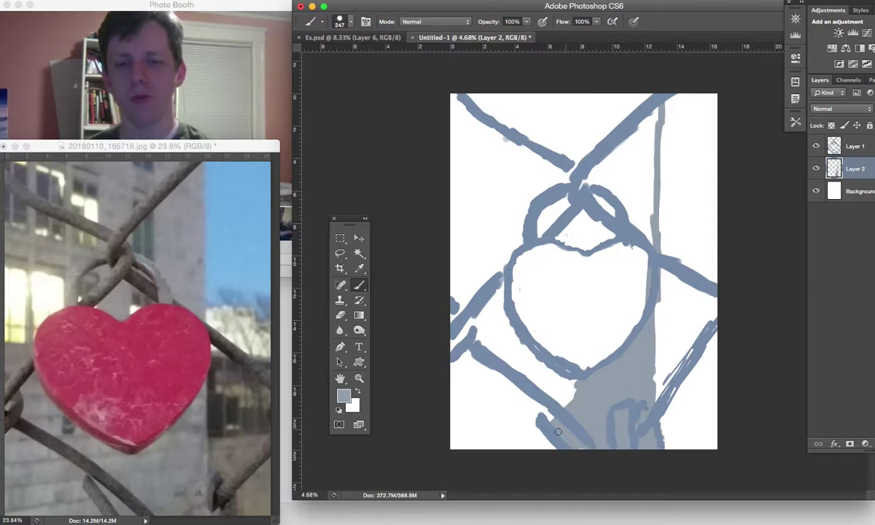
Paint grey-blue below the heart, across the bottom-left, and up the left edge to the top
mouse_move(558, 431)
left_mouse_down()
mouse_move(512, 359)
mouse_move(563, 383)
mouse_move(527, 346)
mouse_move(538, 374)
mouse_move(511, 336)
mouse_move(566, 429)
mouse_move(494, 362)
mouse_move(562, 433)
mouse_move(484, 385)
mouse_move(587, 450)
mouse_move(499, 422)
mouse_move(476, 388)
mouse_move(520, 405)
mouse_move(570, 445)
mouse_move(522, 413)
left_mouse_up()
mouse_move(540, 453)
left_mouse_down()
mouse_move(494, 395)
mouse_move(512, 429)
mouse_move(566, 443)
left_mouse_up()
mouse_move(493, 443)
left_mouse_down()
mouse_move(541, 413)
mouse_move(524, 425)
mouse_move(539, 431)
mouse_move(518, 428)
mouse_move(472, 445)
mouse_move(479, 435)
mouse_move(478, 449)
mouse_move(463, 294)
mouse_move(473, 441)
mouse_move(458, 411)
mouse_move(459, 265)
mouse_move(464, 469)
left_mouse_up()
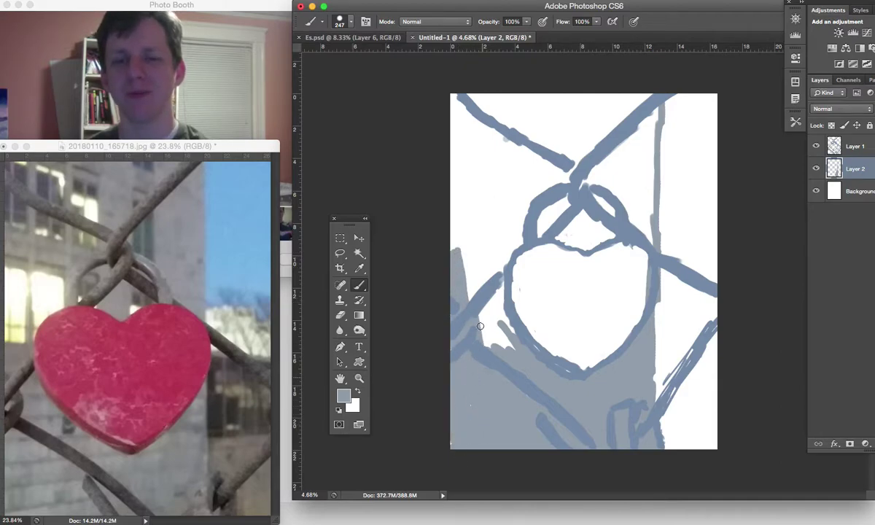
mouse_move(480, 326)
left_mouse_down()
mouse_move(495, 353)
mouse_move(479, 302)
mouse_move(511, 336)
mouse_move(500, 257)
mouse_move(503, 244)
mouse_move(517, 240)
mouse_move(495, 246)
mouse_move(483, 342)
mouse_move(453, 208)
left_mouse_up()
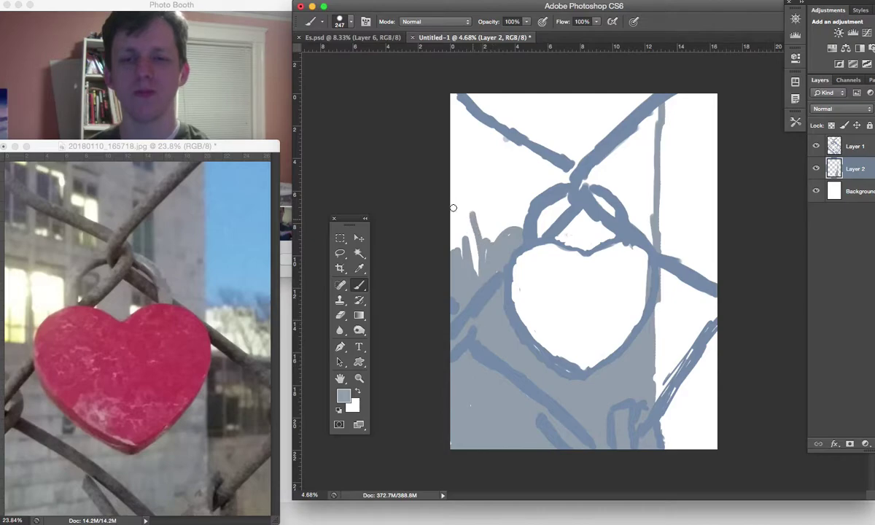
mouse_move(474, 253)
left_mouse_down()
mouse_move(460, 97)
mouse_move(454, 237)
mouse_move(456, 205)
mouse_move(468, 202)
mouse_move(465, 120)
mouse_move(476, 115)
mouse_move(485, 274)
mouse_move(479, 97)
mouse_move(492, 108)
mouse_move(504, 257)
mouse_move(490, 209)
mouse_move(492, 104)
mouse_move(502, 131)
left_mouse_up()
Paint grey-blue over the upper left, above the loop, and beside the right vertical line
mouse_move(504, 206)
left_mouse_down()
mouse_move(495, 128)
mouse_move(503, 106)
mouse_move(518, 129)
mouse_move(517, 106)
mouse_move(513, 184)
mouse_move(525, 207)
mouse_move(535, 181)
mouse_move(550, 181)
mouse_move(535, 194)
mouse_move(578, 183)
mouse_move(514, 212)
mouse_move(559, 169)
mouse_move(520, 183)
mouse_move(614, 145)
left_mouse_up()
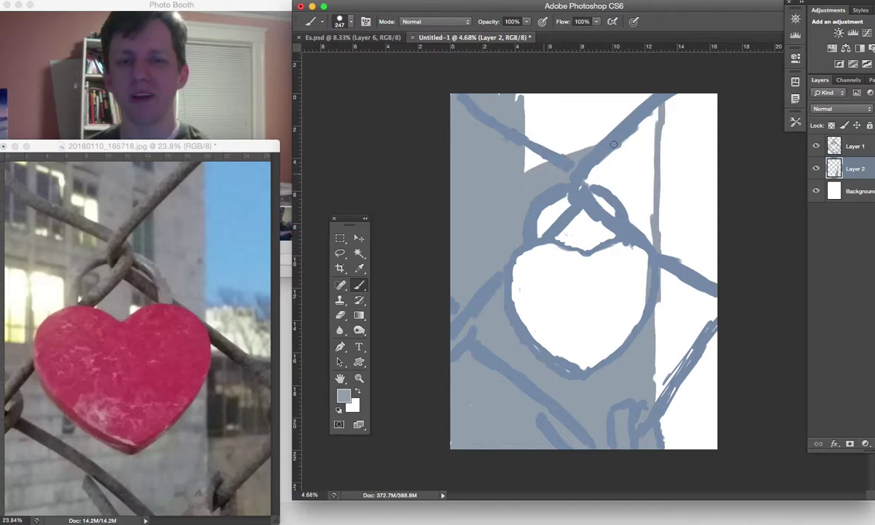
mouse_move(506, 191)
left_mouse_down()
mouse_move(575, 136)
mouse_move(612, 131)
mouse_move(584, 152)
mouse_move(510, 175)
mouse_move(611, 117)
mouse_move(530, 159)
mouse_move(594, 110)
mouse_move(541, 160)
left_mouse_up()
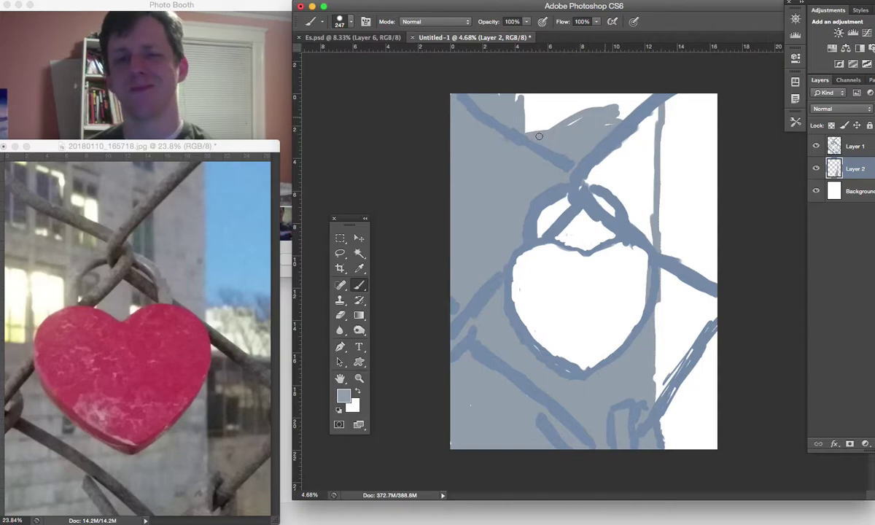
mouse_move(623, 122)
left_mouse_down()
mouse_move(541, 115)
mouse_move(620, 114)
mouse_move(607, 125)
mouse_move(519, 125)
mouse_move(618, 108)
mouse_move(518, 98)
mouse_move(610, 103)
mouse_move(551, 100)
left_mouse_up()
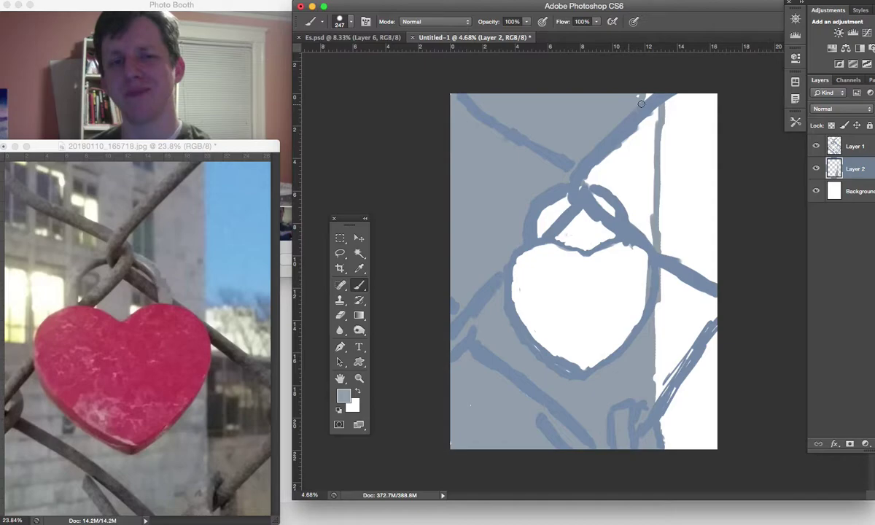
left_click_drag(646, 103, 656, 148)
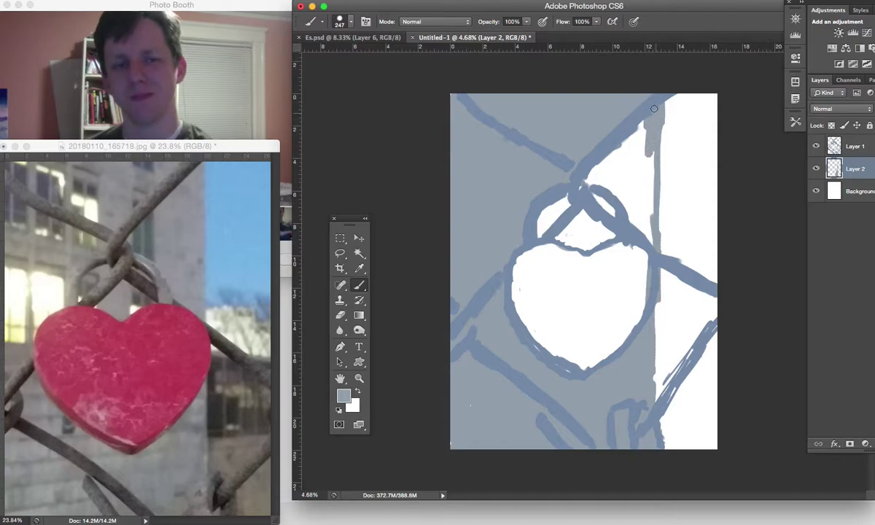
mouse_move(654, 109)
left_mouse_down()
mouse_move(650, 240)
mouse_move(642, 223)
mouse_move(649, 226)
mouse_move(634, 218)
mouse_move(647, 114)
left_mouse_up()
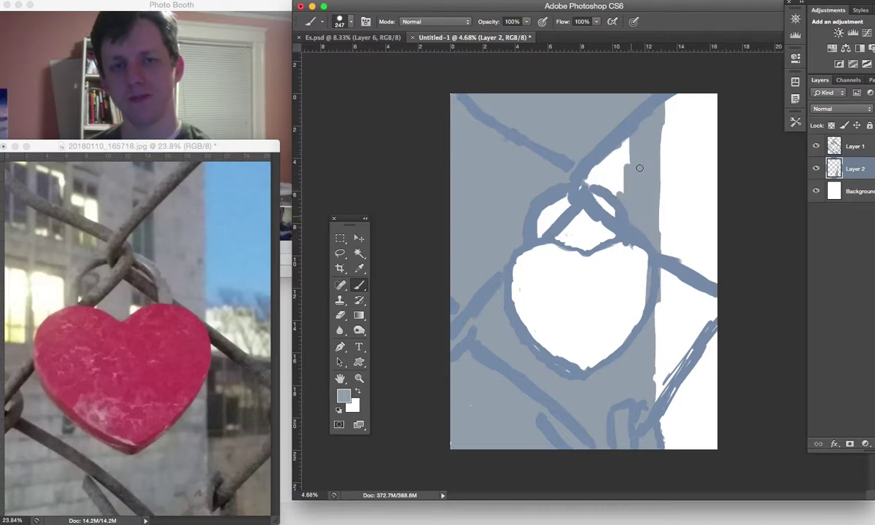
mouse_move(592, 166)
left_mouse_down()
mouse_move(583, 150)
mouse_move(565, 168)
mouse_move(598, 196)
mouse_move(539, 188)
mouse_move(532, 205)
mouse_move(564, 206)
mouse_move(532, 227)
mouse_move(563, 233)
mouse_move(583, 219)
mouse_move(589, 248)
mouse_move(584, 233)
left_mouse_up()
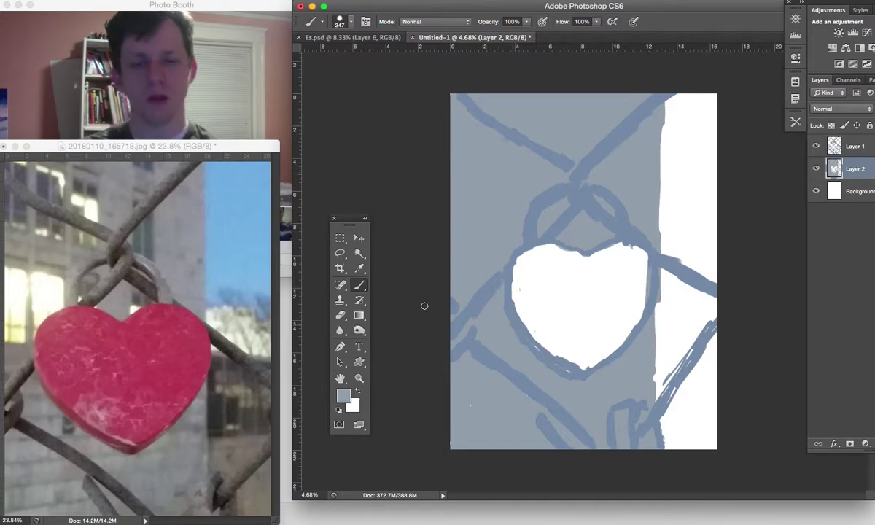
Choose darker grey-blue 6e7886 and stroke it down the lower-right edge of the white area
left_click(344, 395)
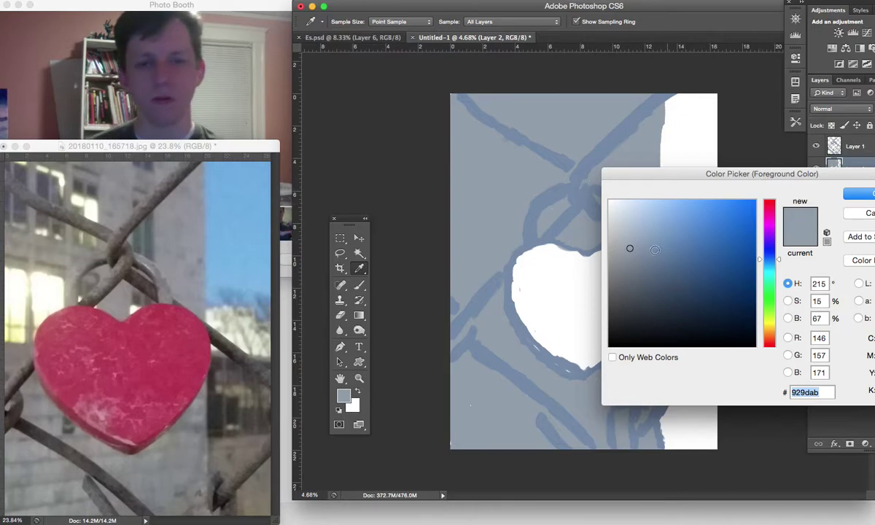
mouse_move(654, 250)
left_mouse_down()
mouse_move(633, 259)
mouse_move(636, 270)
left_mouse_up()
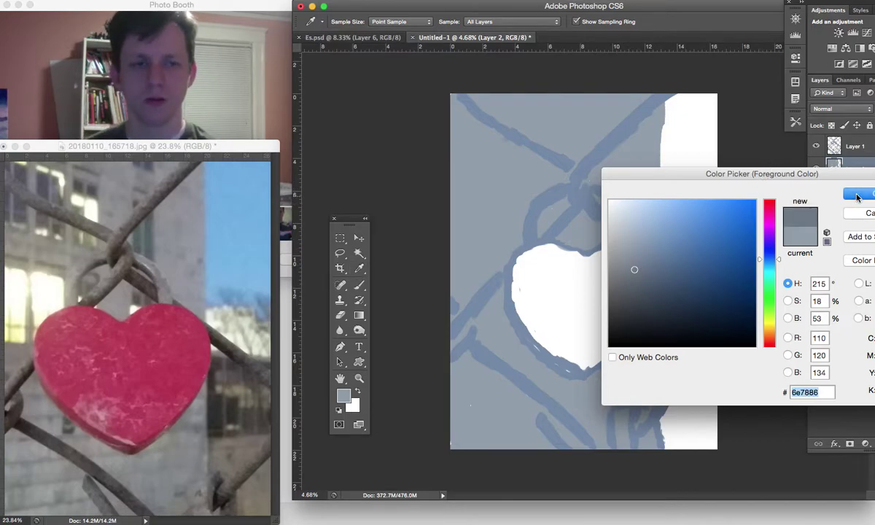
left_click(857, 197)
mouse_move(661, 411)
left_mouse_down()
mouse_move(658, 386)
mouse_move(682, 393)
mouse_move(676, 371)
mouse_move(720, 363)
mouse_move(657, 392)
mouse_move(709, 382)
mouse_move(677, 401)
mouse_move(668, 390)
mouse_move(684, 371)
mouse_move(682, 355)
mouse_move(700, 352)
mouse_move(678, 365)
left_mouse_up()
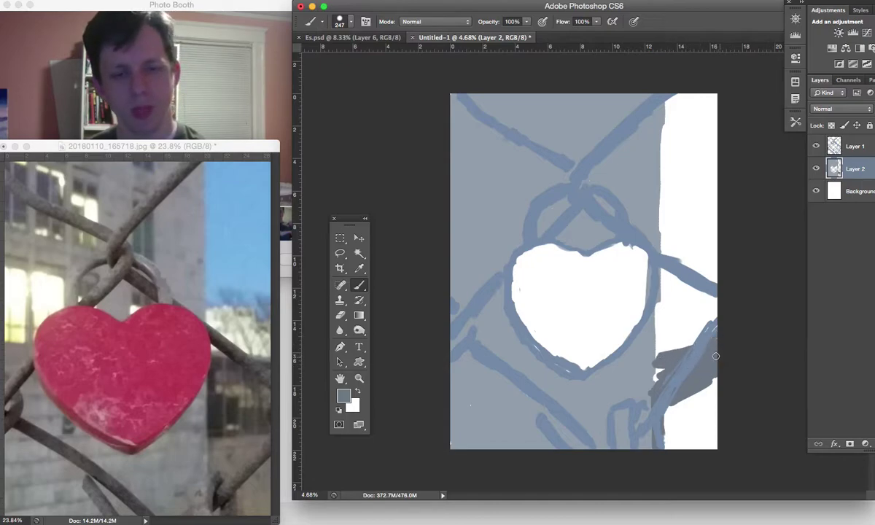
mouse_move(715, 355)
left_mouse_down()
mouse_move(687, 387)
mouse_move(665, 443)
mouse_move(671, 460)
mouse_move(695, 444)
mouse_move(699, 379)
mouse_move(708, 381)
mouse_move(716, 455)
left_mouse_up()
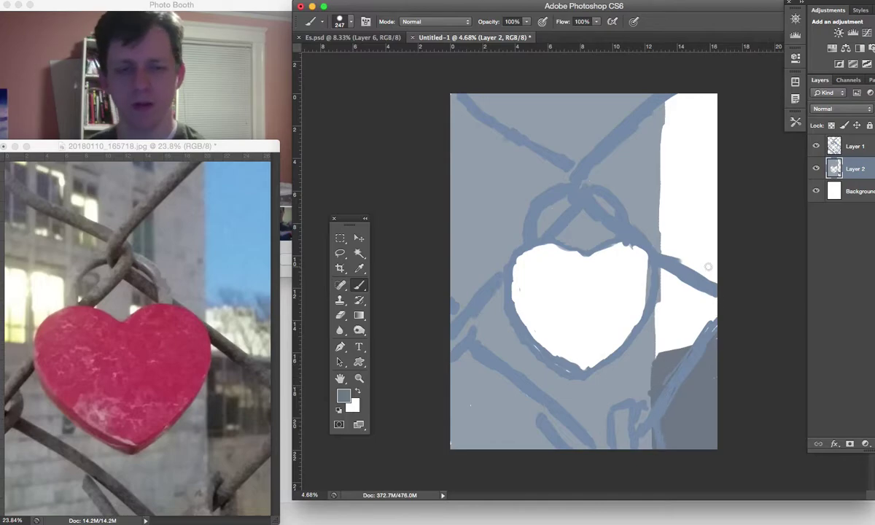
Switch to a lighter blue-grey and brush over the dark strokes at lower right
left_click(344, 396)
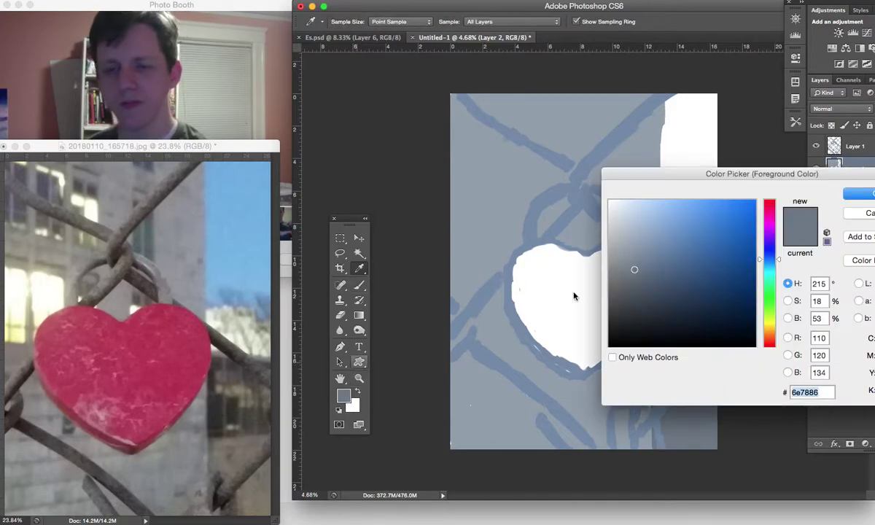
left_click(627, 254)
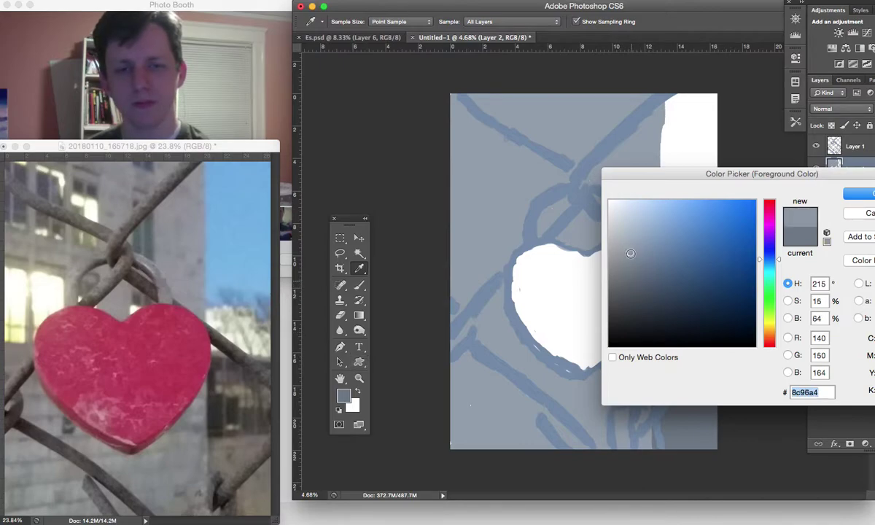
left_click(851, 195)
key("b")
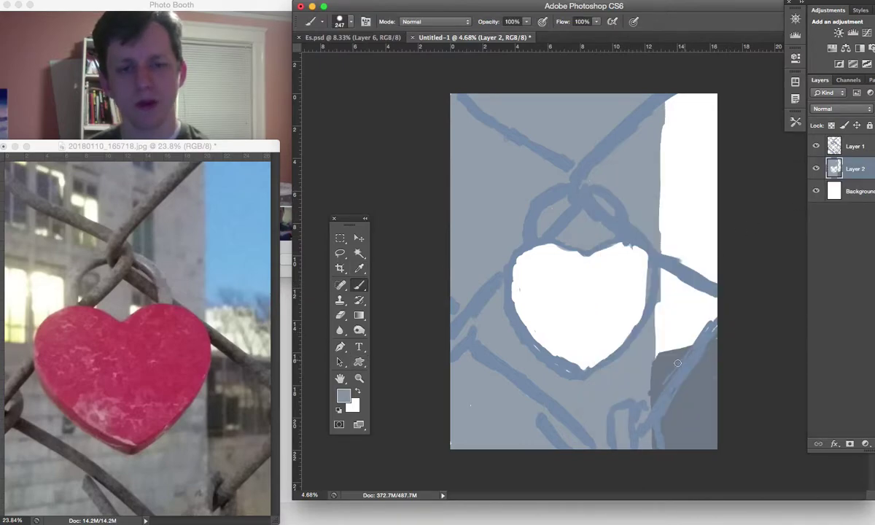
mouse_move(678, 362)
left_mouse_down()
mouse_move(633, 334)
mouse_move(665, 326)
mouse_move(662, 335)
mouse_move(706, 356)
mouse_move(660, 343)
mouse_move(638, 369)
mouse_move(627, 394)
mouse_move(720, 394)
mouse_move(624, 416)
mouse_move(672, 420)
left_mouse_up()
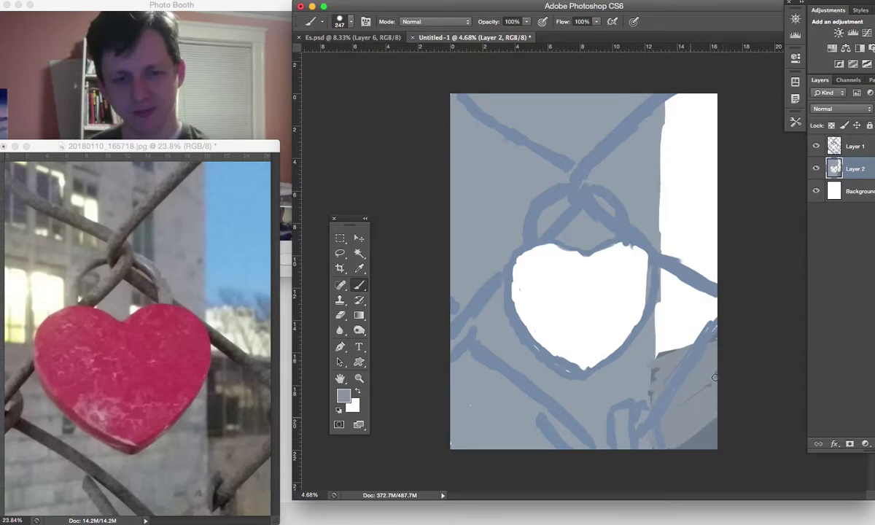
mouse_move(715, 377)
left_mouse_down()
mouse_move(654, 401)
mouse_move(693, 452)
left_mouse_up()
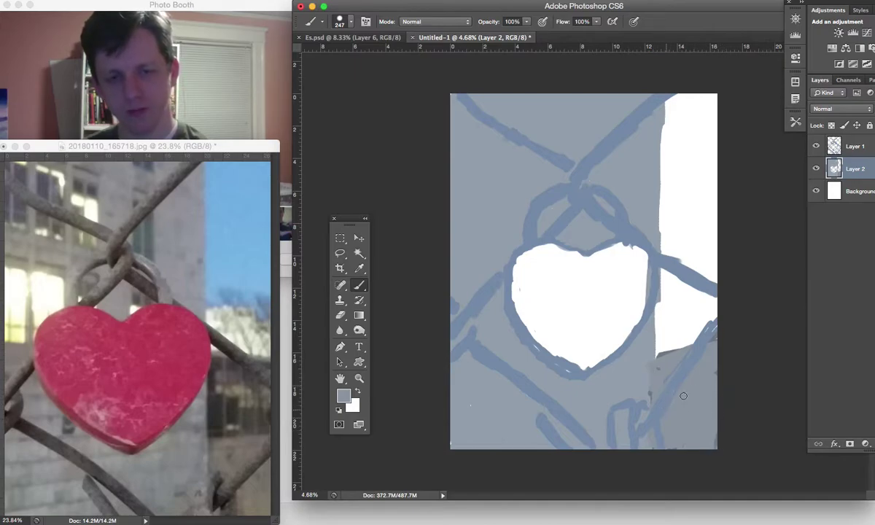
Choose light grey-blue afb5be and paint over fence strands right of and below the heart
left_click(344, 397)
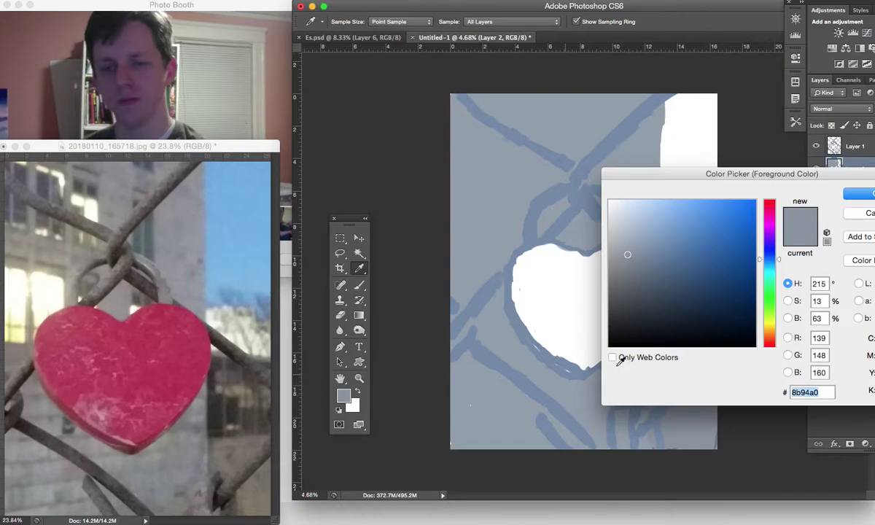
left_click_drag(627, 253, 619, 237)
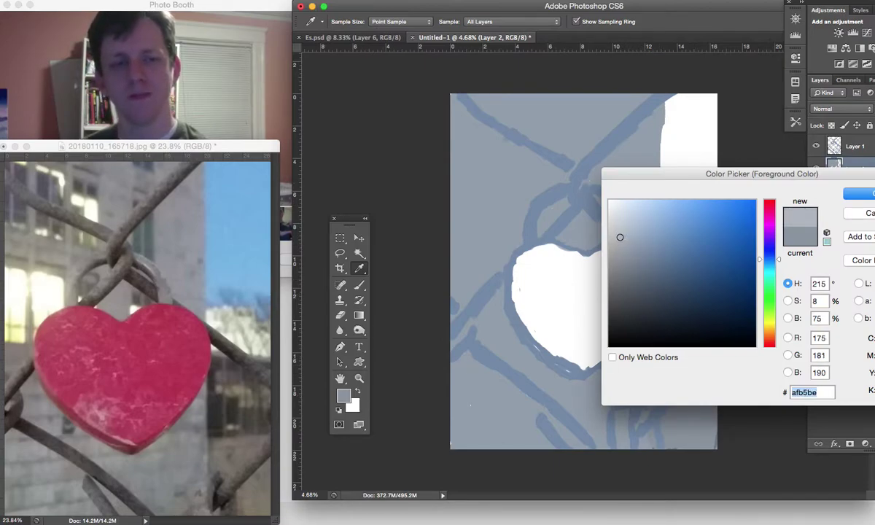
left_click(858, 197)
mouse_move(630, 327)
left_mouse_down()
mouse_move(635, 416)
mouse_move(650, 458)
left_mouse_up()
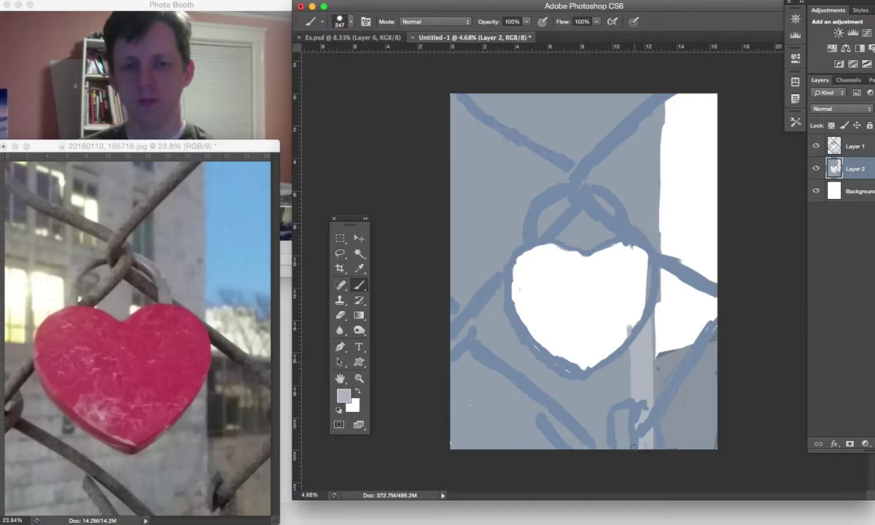
mouse_move(588, 330)
left_mouse_down()
mouse_move(584, 415)
mouse_move(550, 350)
mouse_move(558, 412)
left_mouse_up()
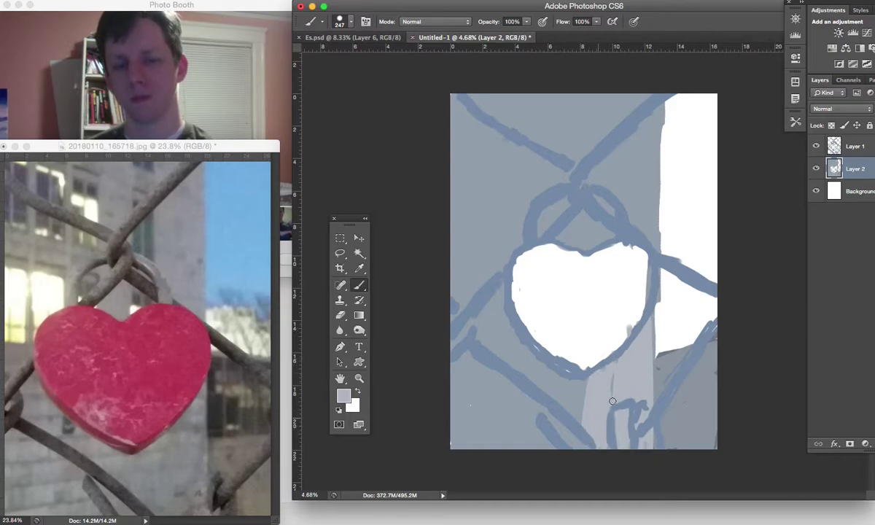
mouse_move(611, 402)
left_mouse_down()
mouse_move(547, 390)
mouse_move(519, 368)
mouse_move(534, 357)
mouse_move(496, 321)
mouse_move(485, 393)
mouse_move(500, 405)
mouse_move(463, 350)
mouse_move(461, 242)
mouse_move(456, 380)
mouse_move(472, 292)
mouse_move(478, 363)
mouse_move(458, 394)
mouse_move(478, 419)
mouse_move(521, 439)
left_mouse_up()
Lighten the upper-left background around the knot, undoing a stray dark-patch extension
mouse_move(510, 347)
left_mouse_down()
mouse_move(467, 175)
mouse_move(471, 102)
mouse_move(449, 124)
mouse_move(479, 238)
mouse_move(471, 146)
mouse_move(459, 219)
mouse_move(463, 113)
left_mouse_up()
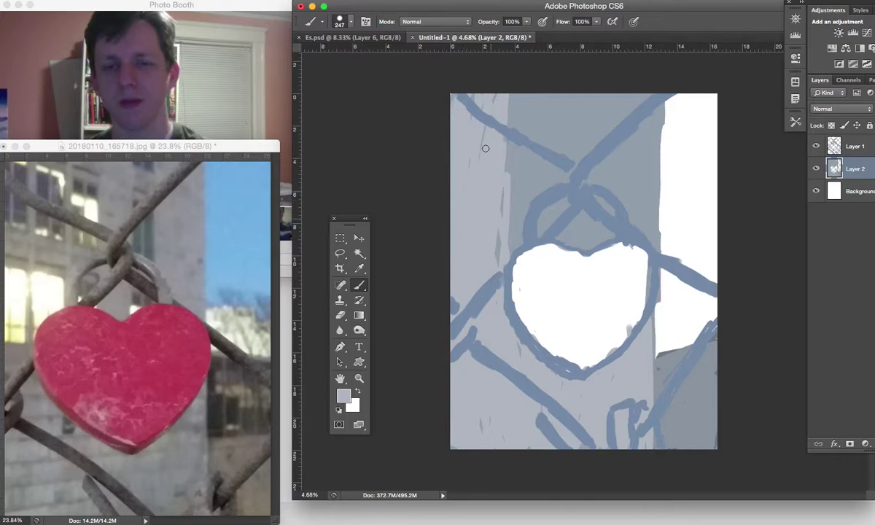
mouse_move(485, 148)
left_mouse_down()
mouse_move(459, 124)
mouse_move(488, 219)
mouse_move(534, 226)
mouse_move(514, 211)
mouse_move(574, 168)
mouse_move(524, 194)
mouse_move(575, 215)
left_mouse_up()
mouse_move(596, 204)
left_mouse_down()
mouse_move(584, 237)
mouse_move(559, 240)
mouse_move(602, 250)
mouse_move(595, 242)
mouse_move(600, 236)
mouse_move(589, 243)
mouse_move(595, 231)
mouse_move(628, 226)
mouse_move(649, 232)
mouse_move(654, 246)
mouse_move(656, 93)
mouse_move(662, 122)
mouse_move(638, 213)
mouse_move(649, 104)
mouse_move(637, 88)
mouse_move(618, 169)
mouse_move(579, 217)
mouse_move(565, 212)
mouse_move(539, 238)
mouse_move(525, 192)
mouse_move(530, 153)
mouse_move(521, 158)
mouse_move(518, 135)
mouse_move(482, 162)
mouse_move(480, 120)
left_mouse_up()
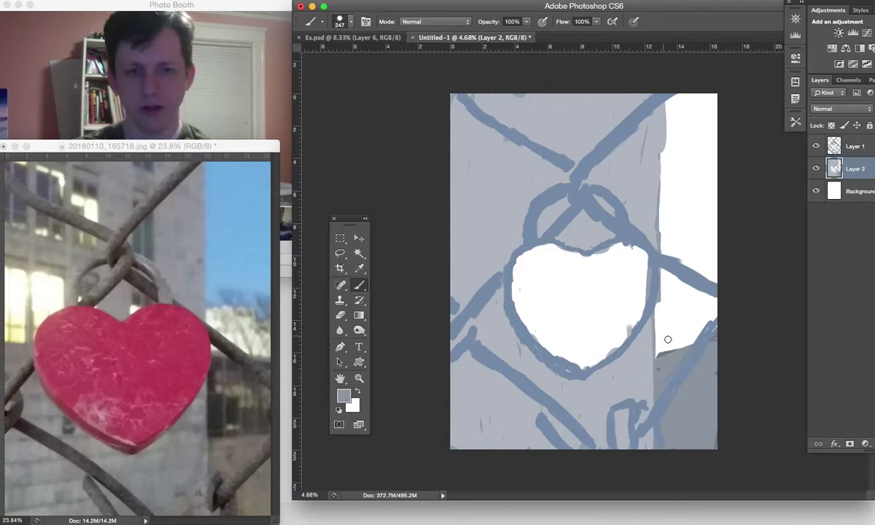
left_click_drag(666, 337, 702, 339)
key("super+z")
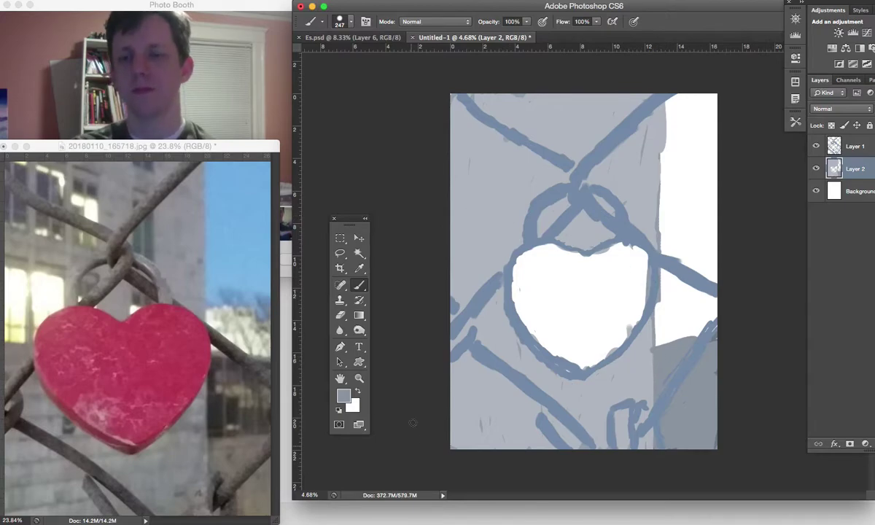
Choose darker grey 68717c and paint a dark grey shape right of the heart
left_click(343, 395)
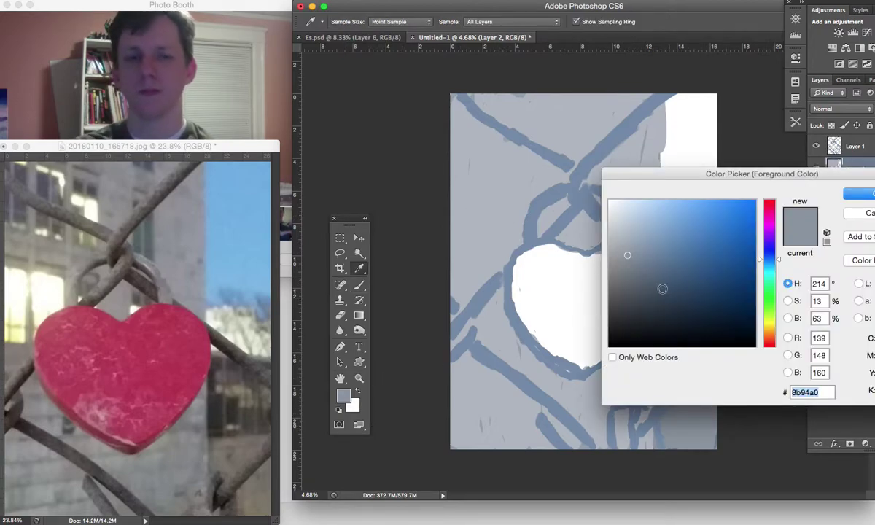
left_click(633, 275)
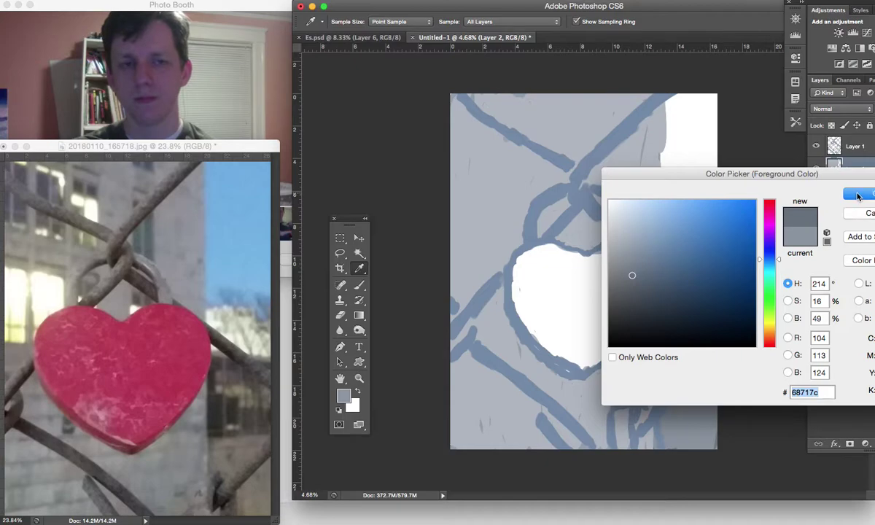
left_click(858, 196)
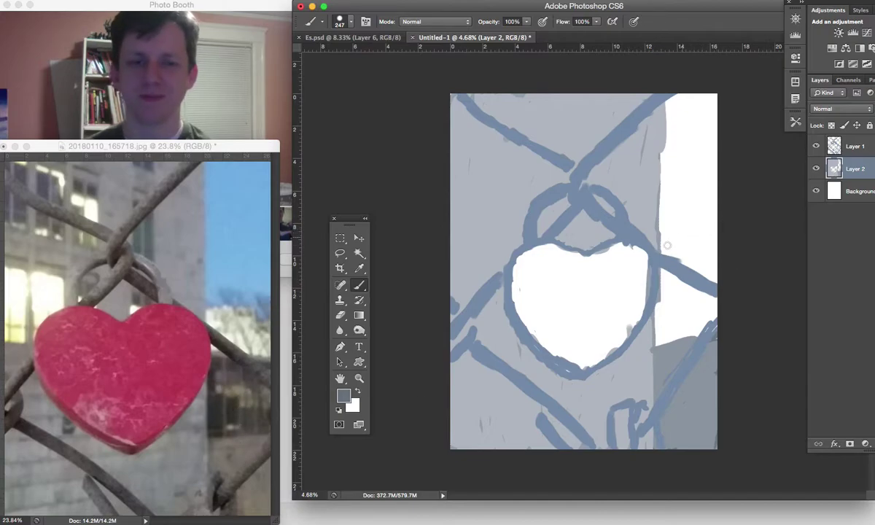
mouse_move(654, 252)
left_mouse_down()
mouse_move(722, 244)
mouse_move(664, 252)
mouse_move(676, 304)
mouse_move(660, 288)
mouse_move(671, 306)
mouse_move(668, 296)
left_mouse_up()
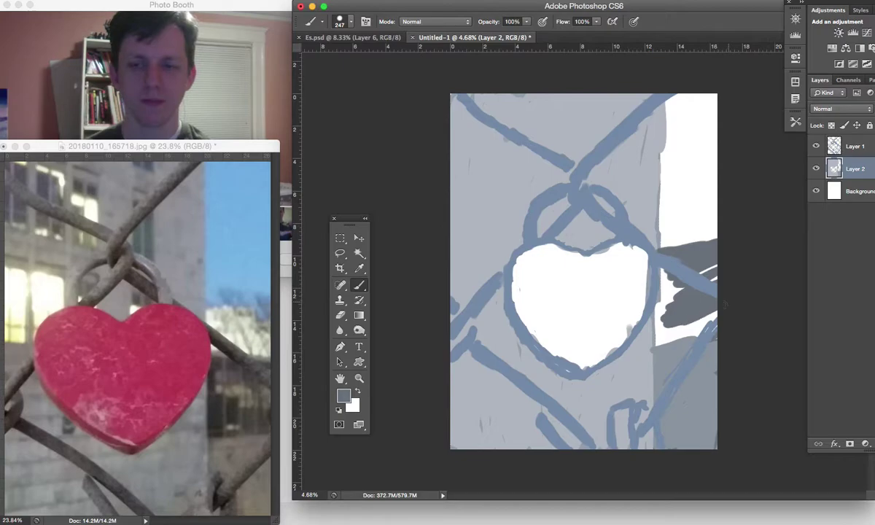
mouse_move(719, 307)
left_mouse_down()
mouse_move(664, 335)
mouse_move(720, 324)
mouse_move(671, 341)
mouse_move(664, 320)
mouse_move(675, 317)
mouse_move(660, 333)
mouse_move(665, 269)
left_mouse_up()
left_click_drag(660, 323, 657, 310)
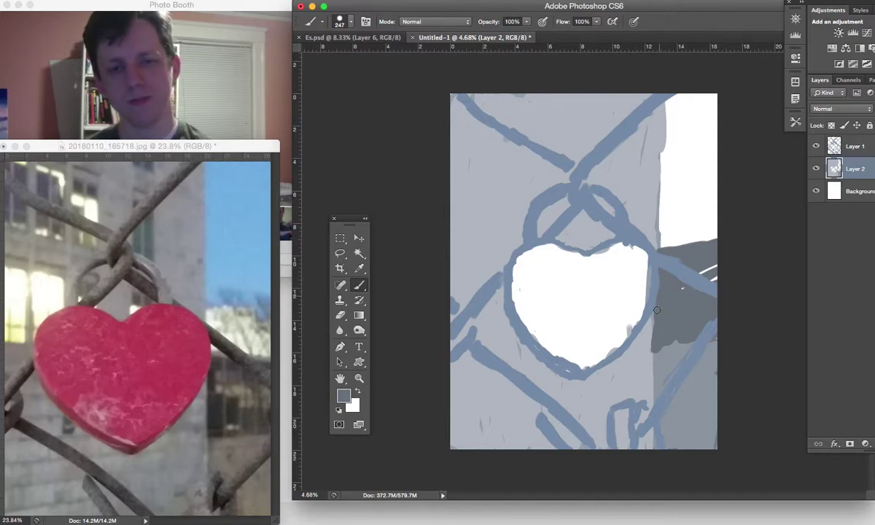
Line the top of the dark shape with lighter grey-blue #87909b
left_click(343, 396)
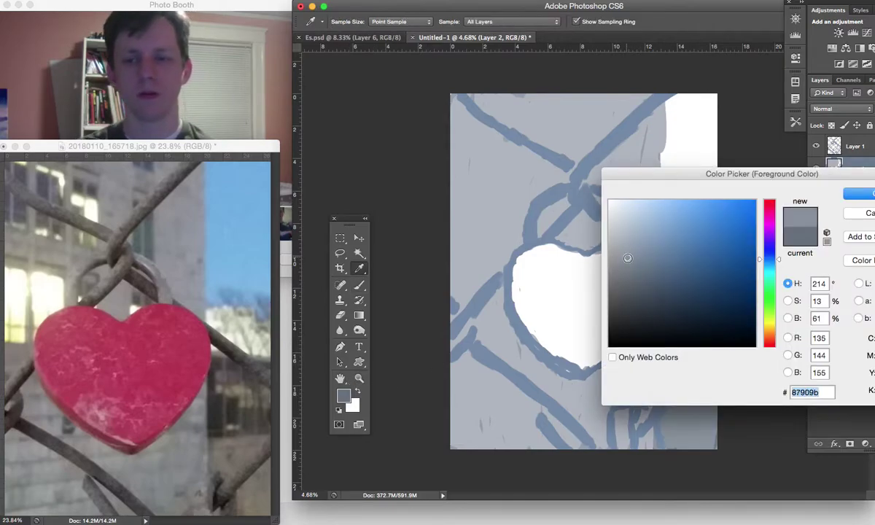
left_click(852, 193)
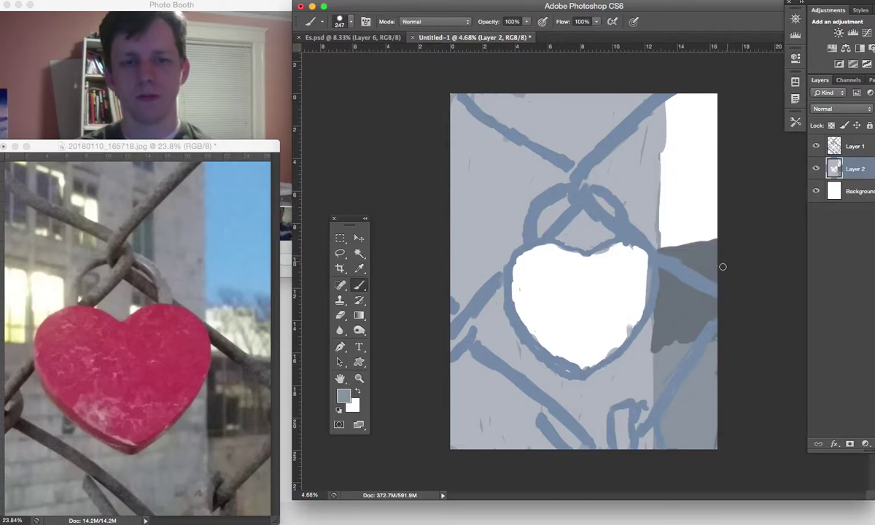
mouse_move(640, 264)
left_mouse_down()
mouse_move(661, 244)
mouse_move(704, 275)
mouse_move(671, 292)
mouse_move(685, 314)
mouse_move(700, 299)
mouse_move(722, 323)
left_mouse_up()
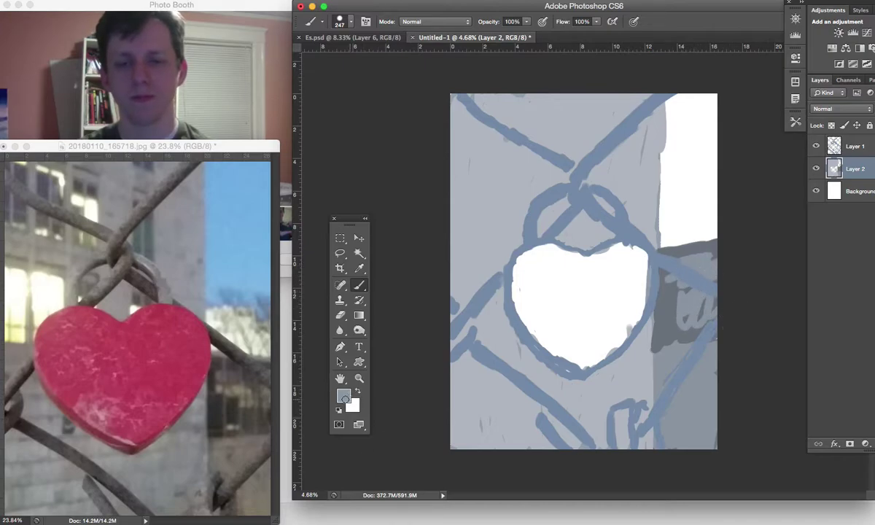
Mix a warm beige and dab it right of the heart and up the white-grey edge
left_click(343, 396)
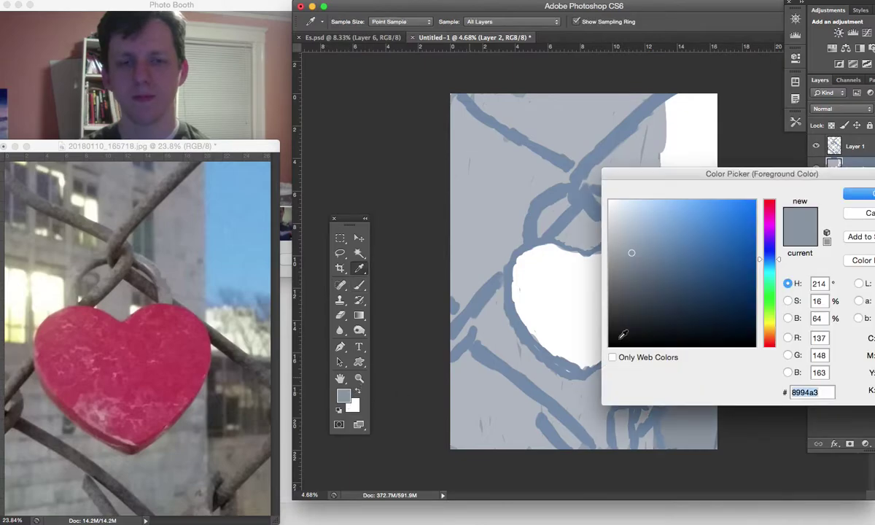
left_click(633, 228)
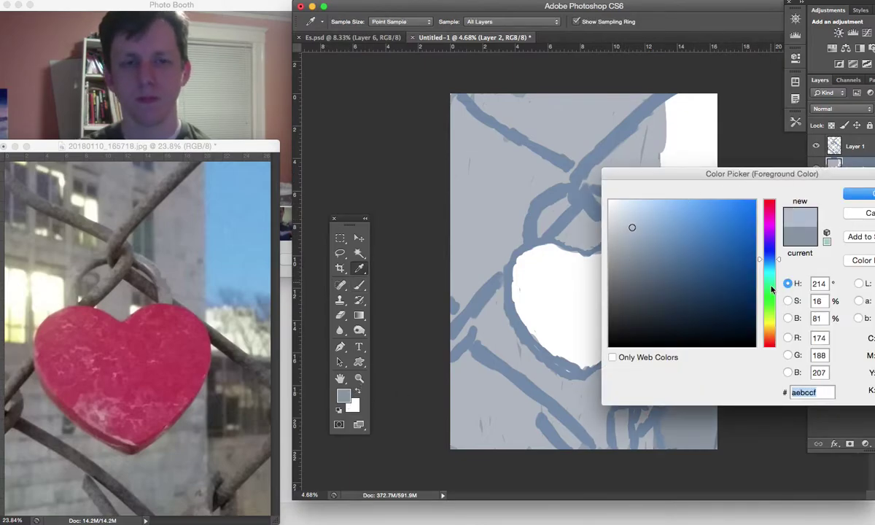
left_click_drag(772, 319, 771, 330)
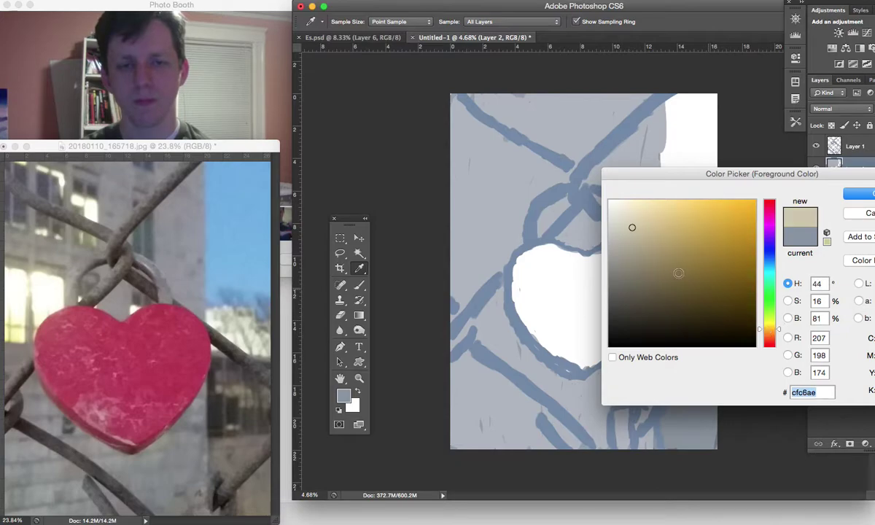
key("Return")
key("b")
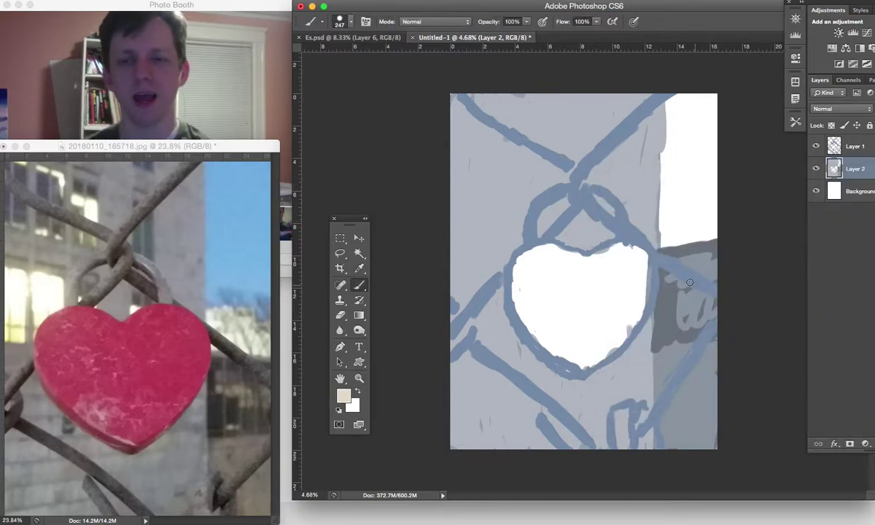
mouse_move(671, 304)
left_mouse_down()
mouse_move(686, 317)
mouse_move(706, 308)
mouse_move(682, 299)
mouse_move(675, 305)
mouse_move(715, 302)
left_mouse_up()
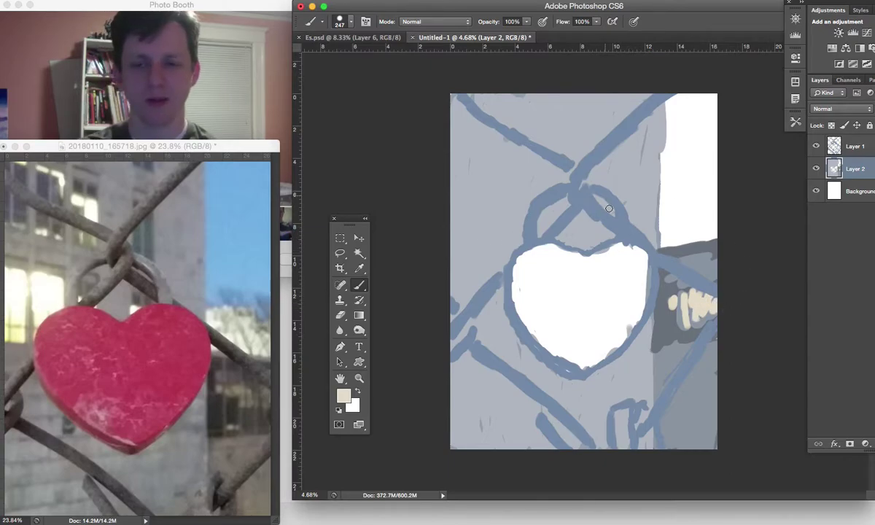
mouse_move(662, 248)
left_mouse_down()
mouse_move(664, 205)
mouse_move(684, 197)
mouse_move(675, 205)
mouse_move(698, 210)
mouse_move(700, 220)
mouse_move(669, 242)
mouse_move(720, 232)
mouse_move(700, 216)
left_mouse_up()
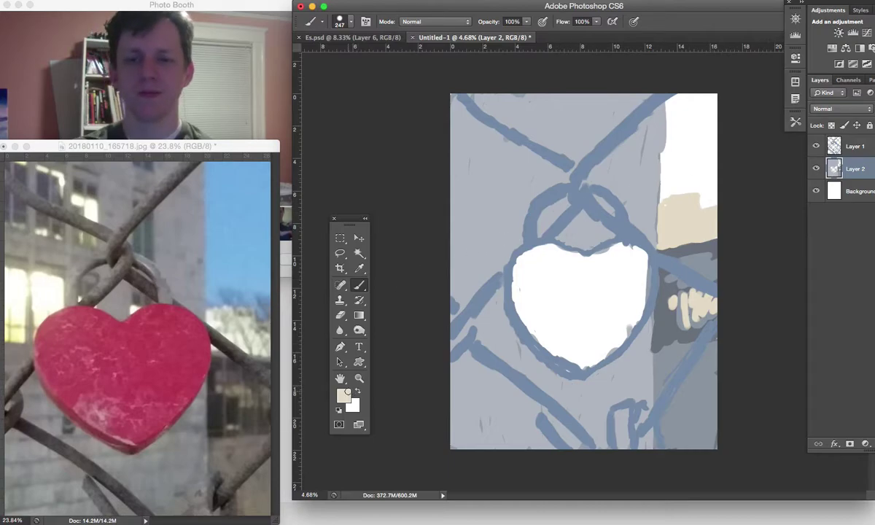
Shade the fingers at right with a darker greyish beige, a29c8a
key("i")
left_click(343, 395)
left_click(629, 253)
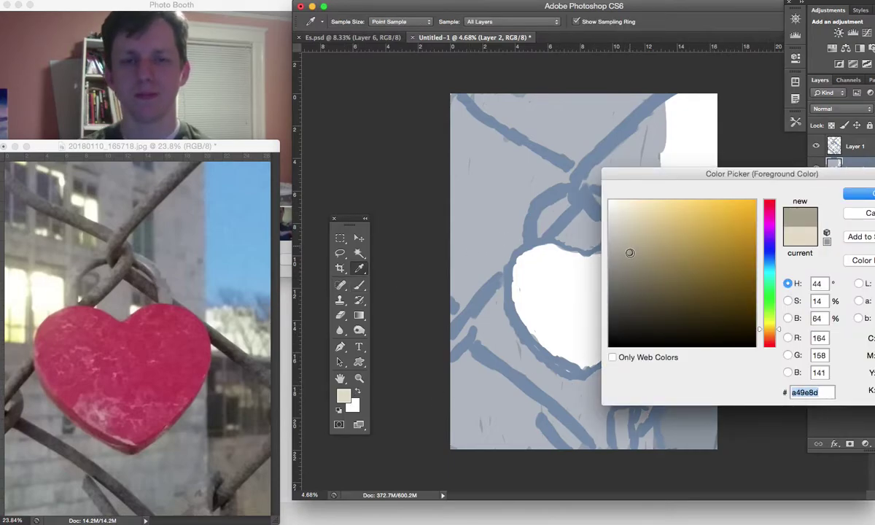
left_click(871, 192)
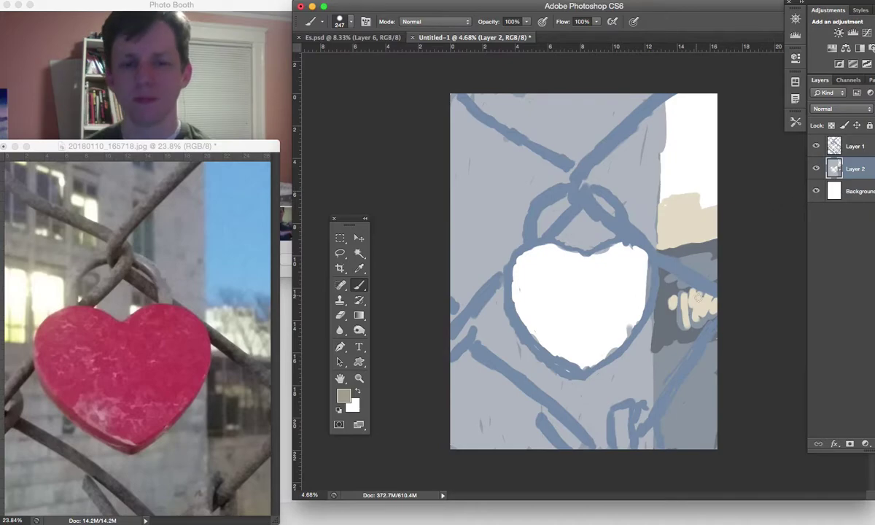
mouse_move(697, 297)
left_mouse_down()
mouse_move(674, 294)
mouse_move(678, 315)
mouse_move(688, 307)
mouse_move(668, 289)
mouse_move(660, 299)
mouse_move(671, 294)
mouse_move(708, 316)
left_mouse_up()
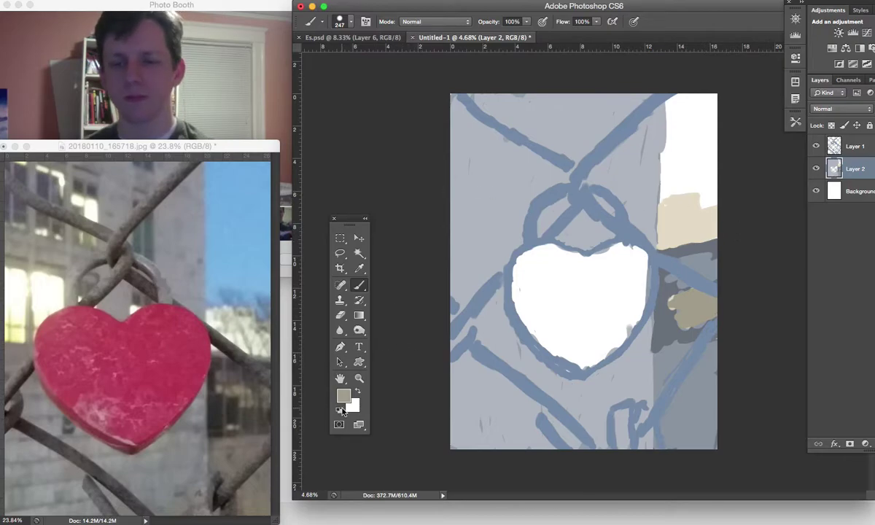
Mix a light, saturated sky blue as the foreground colour
left_click(343, 396)
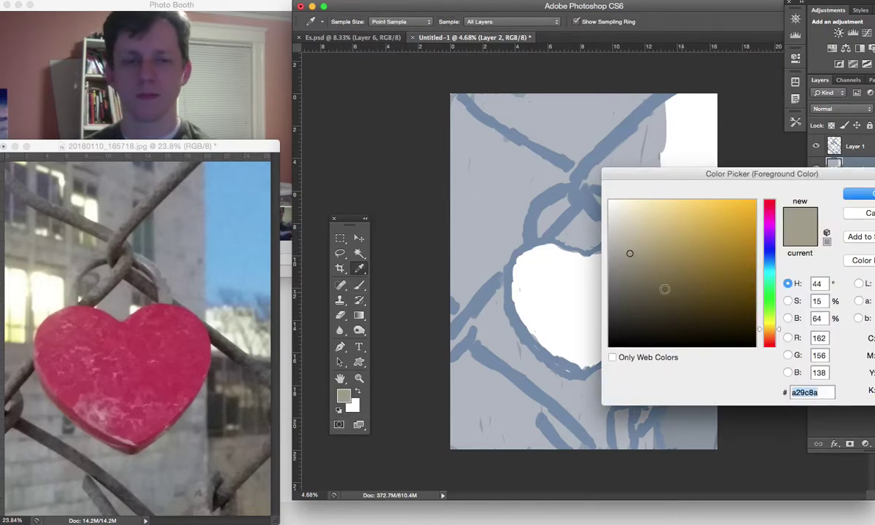
left_click_drag(770, 271, 771, 261)
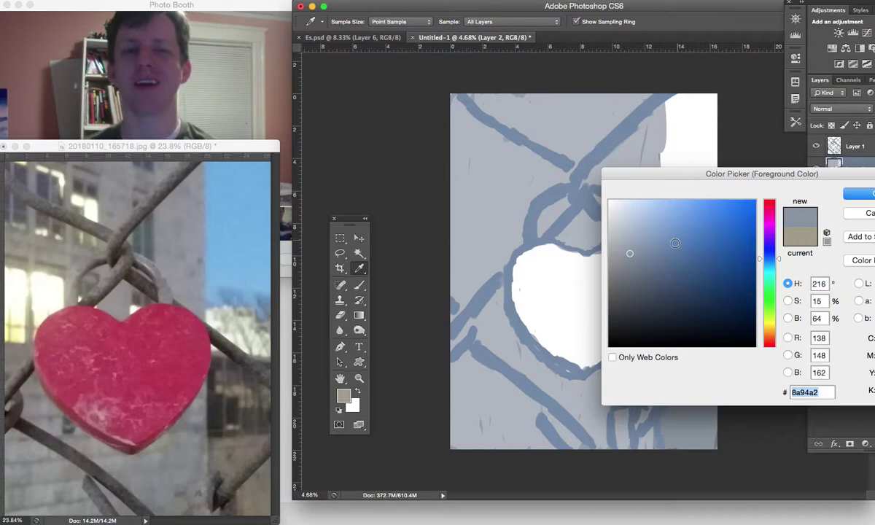
left_click(657, 218)
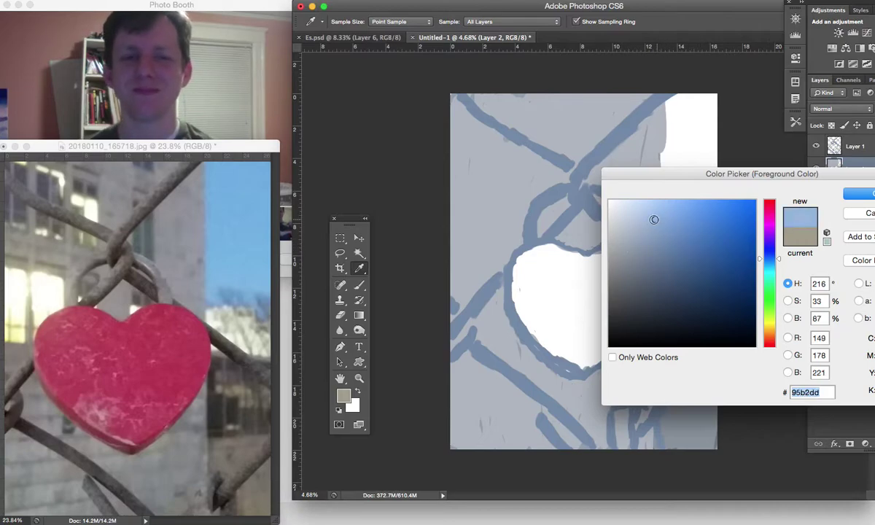
mouse_move(659, 217)
left_mouse_down()
mouse_move(671, 220)
mouse_move(657, 218)
left_mouse_up()
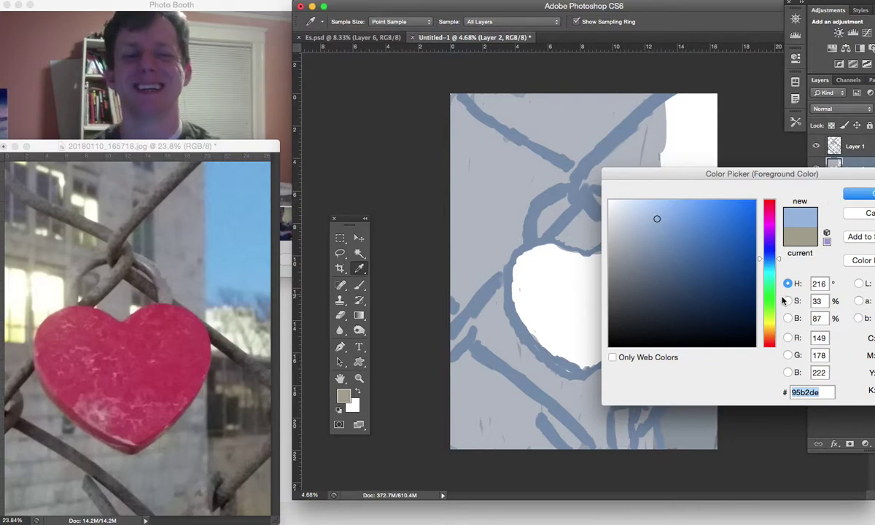
left_click_drag(762, 259, 769, 267)
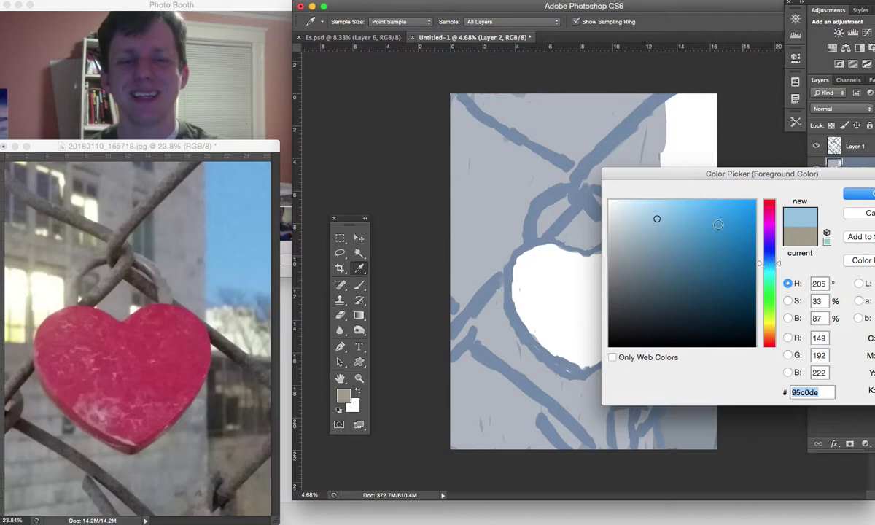
mouse_move(656, 219)
left_mouse_down()
mouse_move(677, 233)
mouse_move(676, 223)
left_mouse_up()
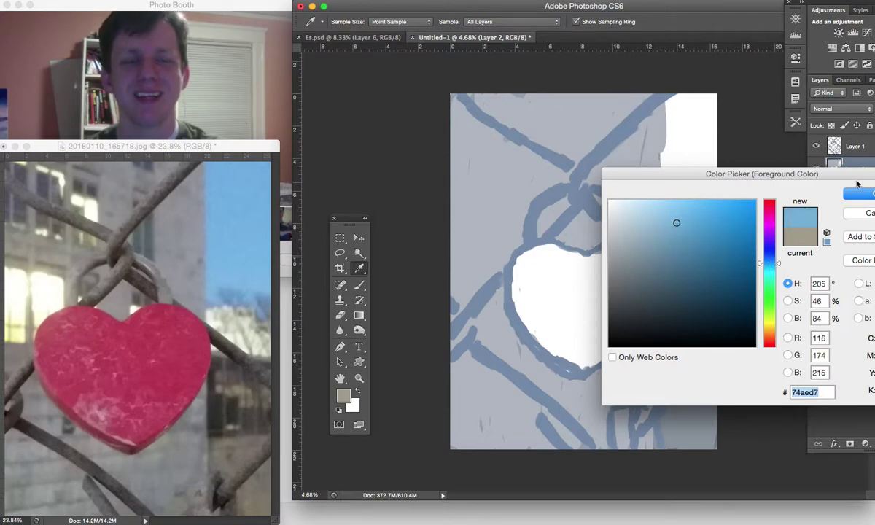
left_click(857, 195)
Paint the sky blue into the canvas's top-right corner
key("b")
mouse_move(670, 97)
left_mouse_down()
mouse_move(667, 146)
mouse_move(676, 100)
mouse_move(682, 129)
mouse_move(669, 109)
left_mouse_up()
left_click(343, 396)
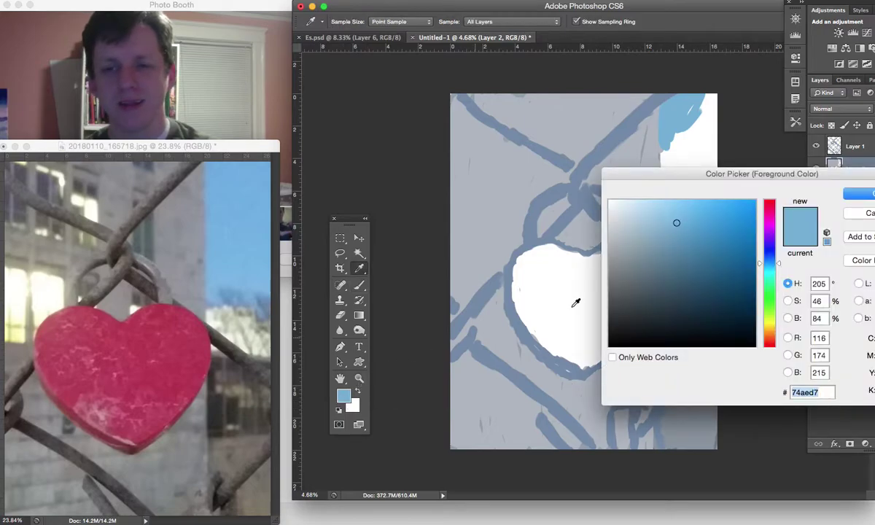
Brighten the sky blue, extend it down the upper-right strip, then pick muted grey-blue #5d6c80
left_click(766, 259)
mouse_move(677, 212)
left_mouse_down()
mouse_move(691, 202)
mouse_move(679, 236)
mouse_move(673, 220)
left_mouse_up()
key("Return")
key("b")
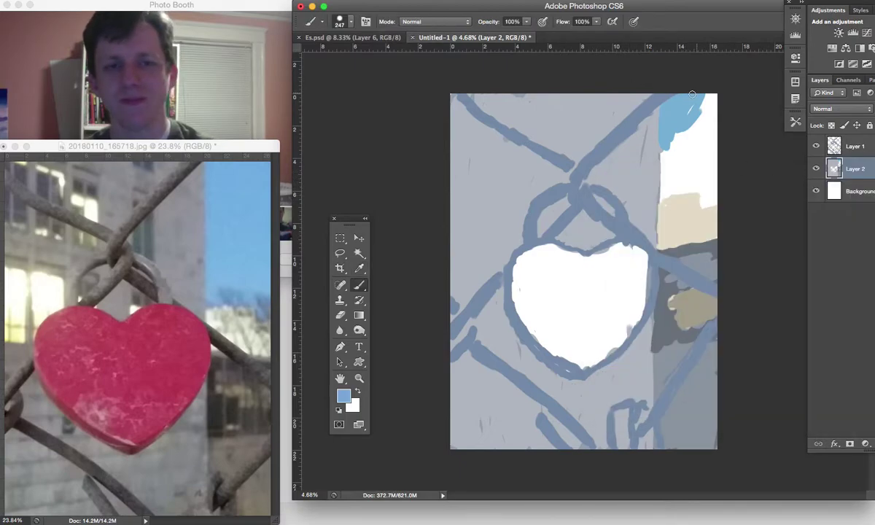
mouse_move(687, 110)
left_mouse_down()
mouse_move(721, 96)
mouse_move(674, 109)
mouse_move(664, 172)
mouse_move(665, 122)
mouse_move(663, 198)
mouse_move(698, 191)
mouse_move(659, 196)
mouse_move(693, 187)
mouse_move(719, 161)
mouse_move(686, 157)
mouse_move(682, 168)
mouse_move(694, 168)
mouse_move(679, 182)
mouse_move(716, 154)
mouse_move(703, 200)
mouse_move(711, 186)
mouse_move(711, 202)
mouse_move(702, 206)
mouse_move(711, 199)
mouse_move(714, 148)
left_mouse_up()
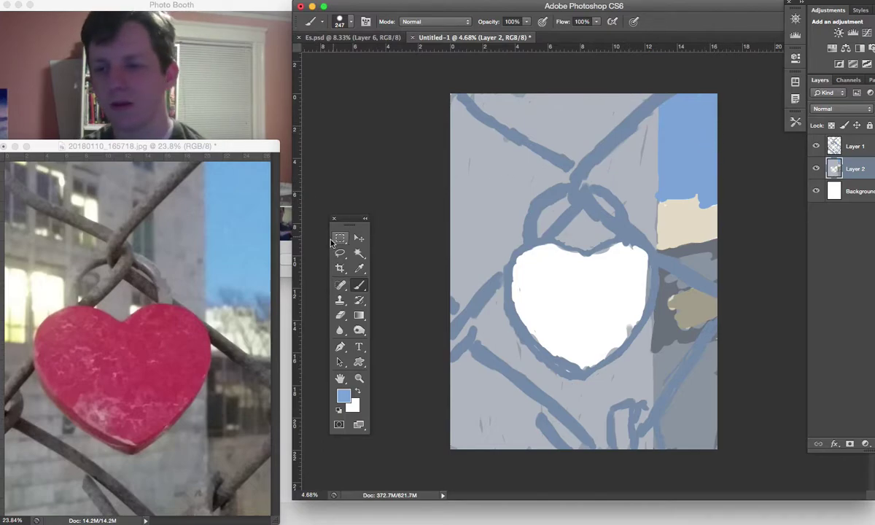
left_click(343, 396)
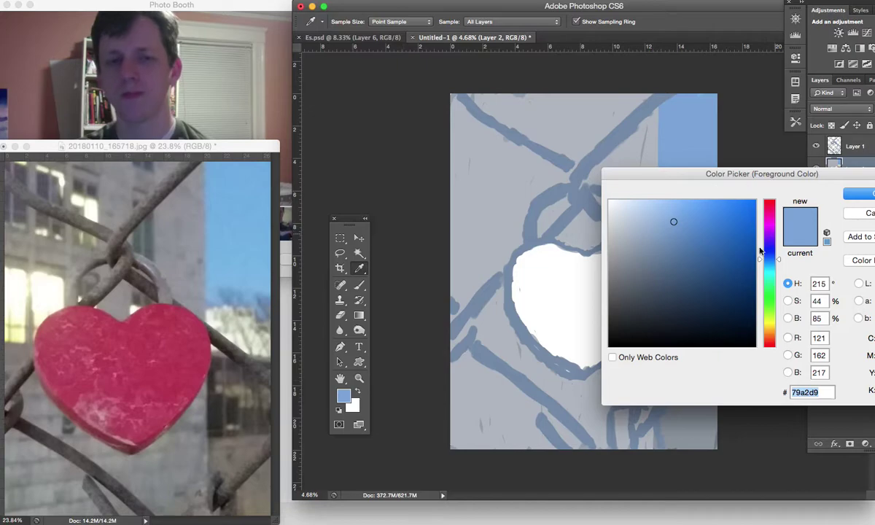
left_click(655, 274)
Set the foreground to slate grey-blue 5d6c80 and add a new empty Layer 3
mouse_move(655, 273)
left_mouse_down()
mouse_move(664, 280)
mouse_move(654, 283)
mouse_move(649, 273)
left_mouse_up()
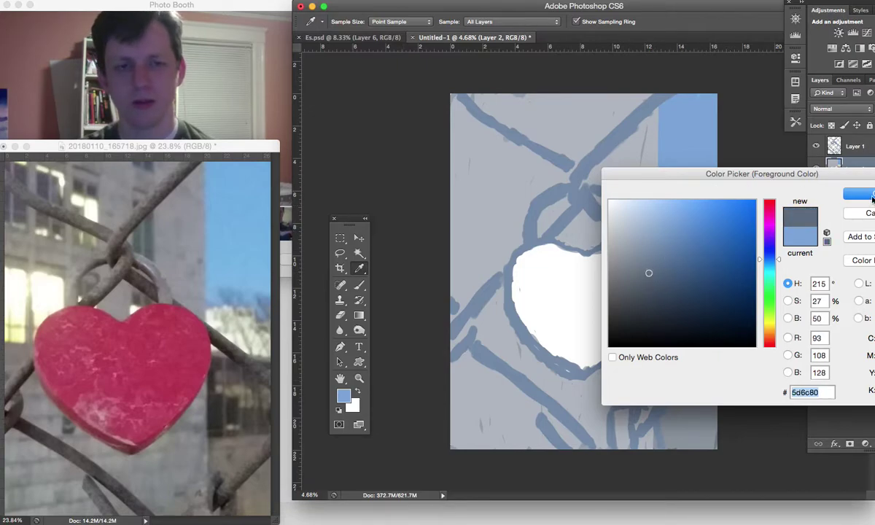
left_click(867, 193)
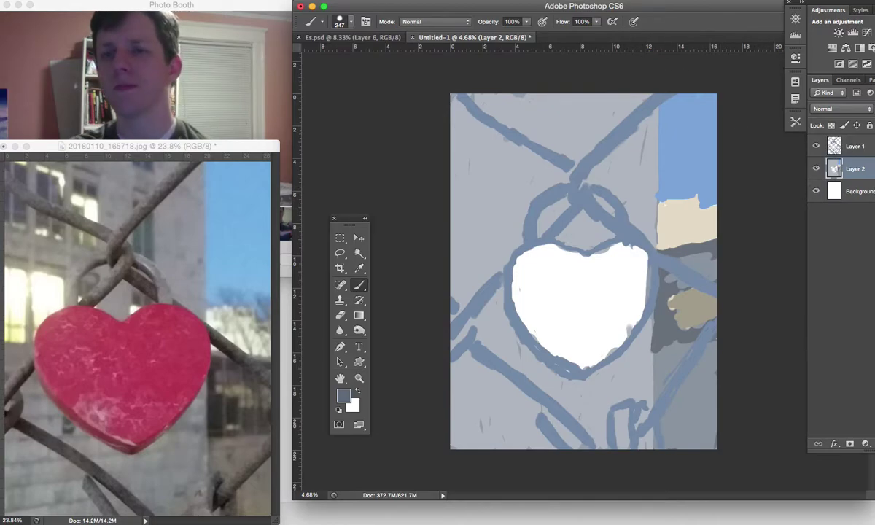
left_click(178, 0)
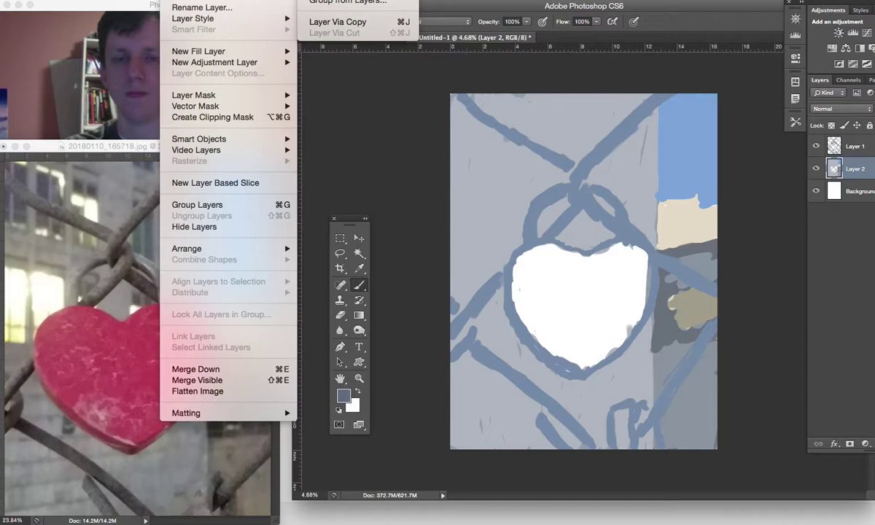
key("super+shift+n")
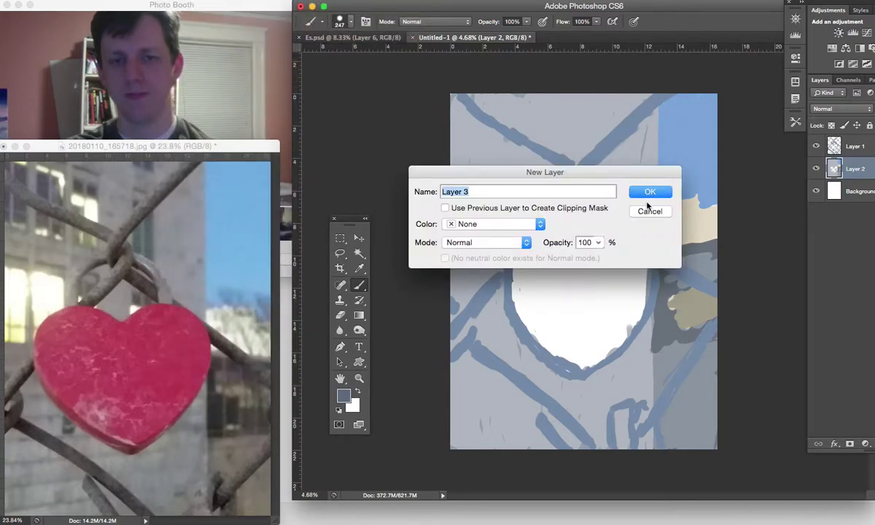
left_click(656, 190)
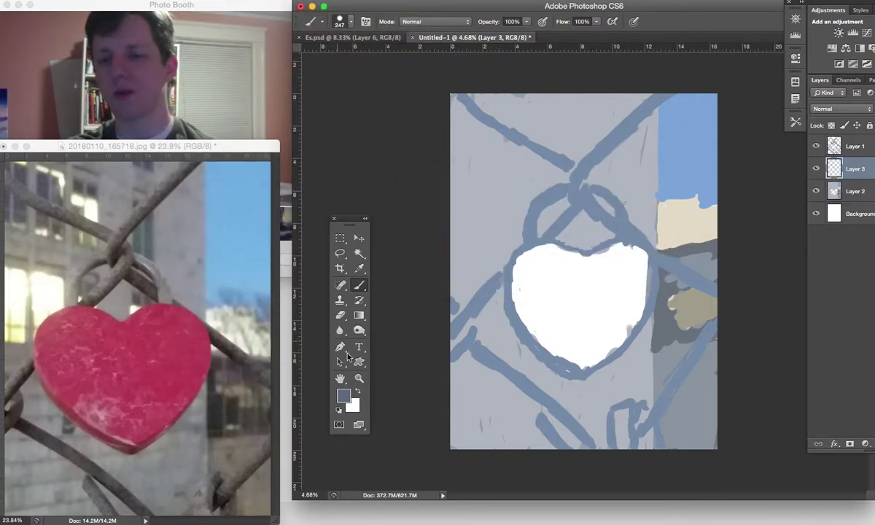
left_click(343, 395)
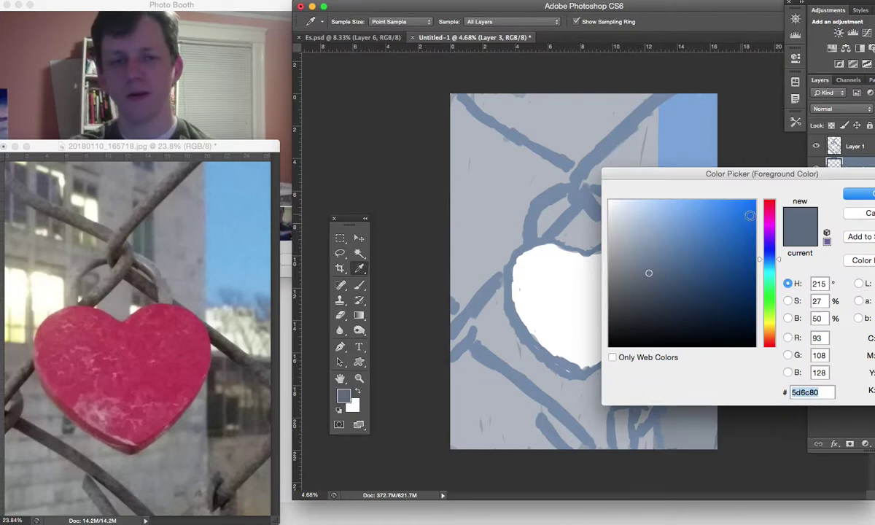
Set the foreground colour to crimson c13f4b
left_click_drag(770, 207, 773, 202)
left_click_drag(647, 241, 707, 235)
key("Return")
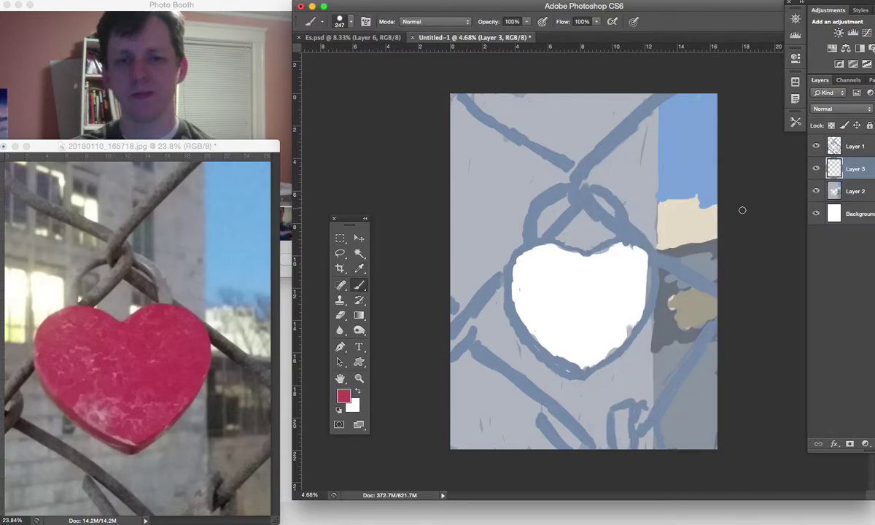
Move Layer 3 to the top and paint crimson along the heart's bottom tip, right edge and top
mouse_move(586, 358)
left_mouse_down()
mouse_move(624, 339)
mouse_move(613, 348)
mouse_move(644, 281)
mouse_move(645, 291)
left_mouse_up()
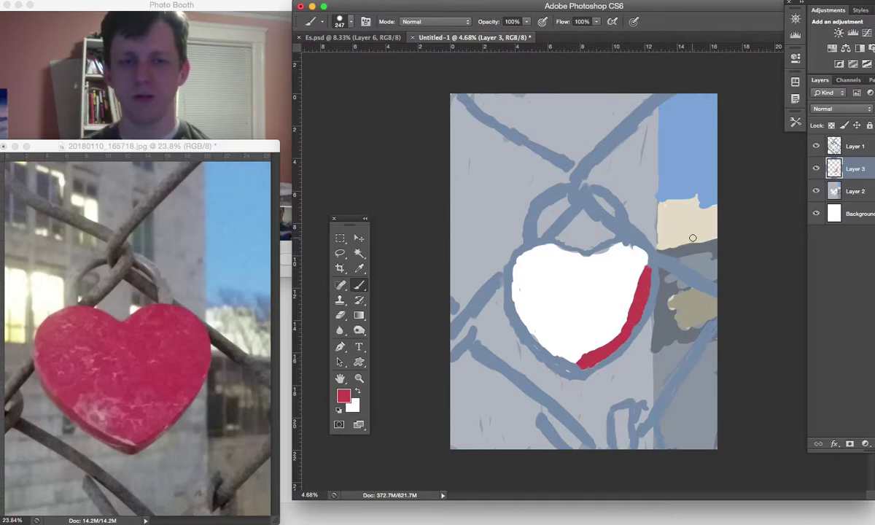
left_click_drag(873, 162, 805, 137)
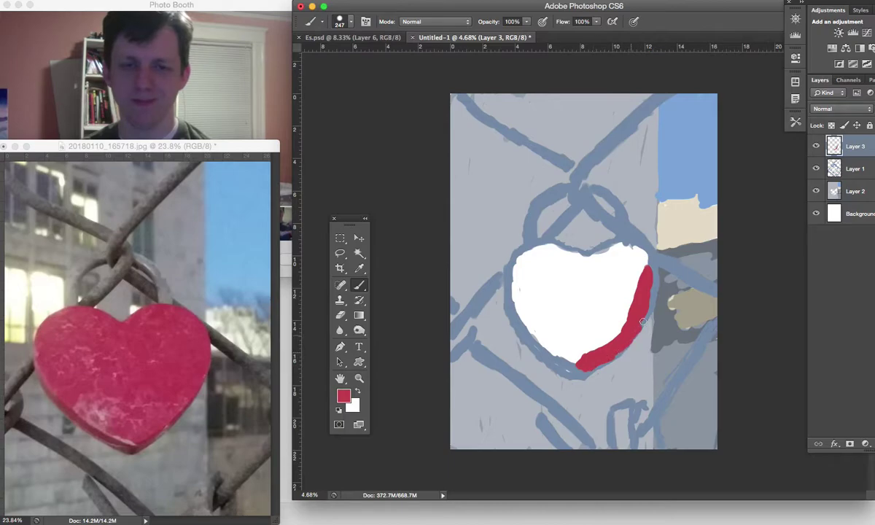
left_click_drag(642, 322, 652, 260)
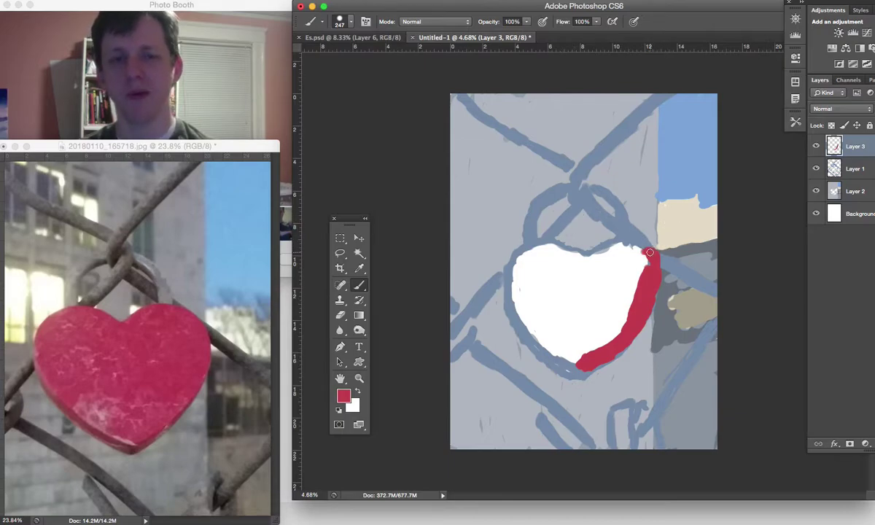
mouse_move(647, 248)
left_mouse_down()
mouse_move(583, 254)
mouse_move(537, 241)
mouse_move(517, 253)
mouse_move(505, 288)
left_mouse_up()
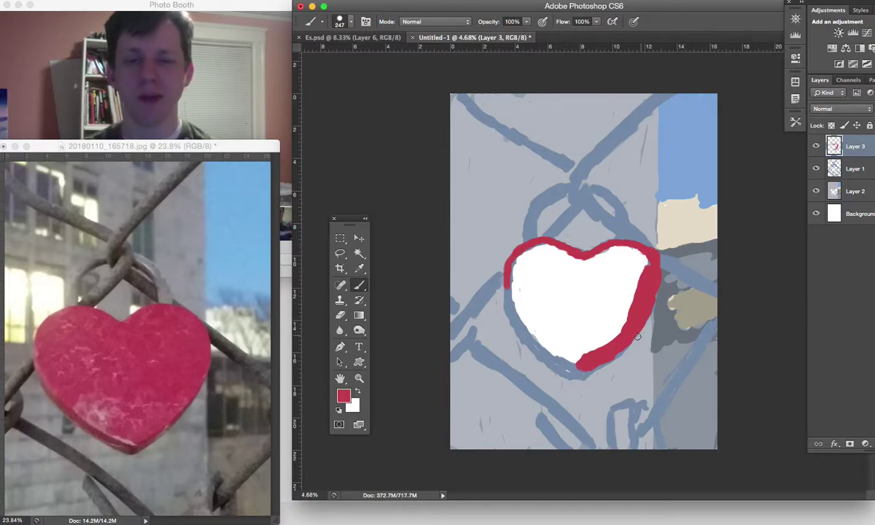
Outline the heart's bottom tip and lower-left edge in crimson, then fill its lower half and upper-right lobe
left_click_drag(588, 368, 572, 374)
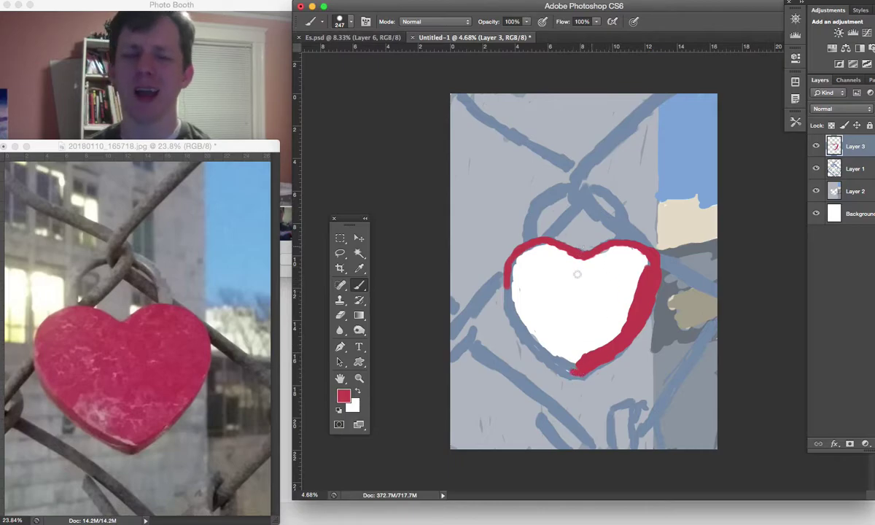
mouse_move(576, 358)
left_mouse_down()
mouse_move(561, 366)
mouse_move(539, 343)
mouse_move(558, 361)
mouse_move(592, 359)
left_mouse_up()
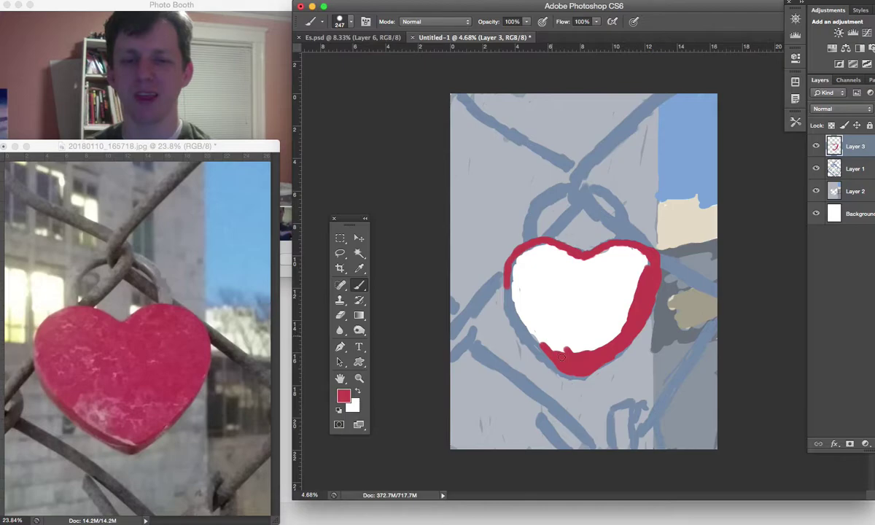
left_click_drag(556, 363, 506, 327)
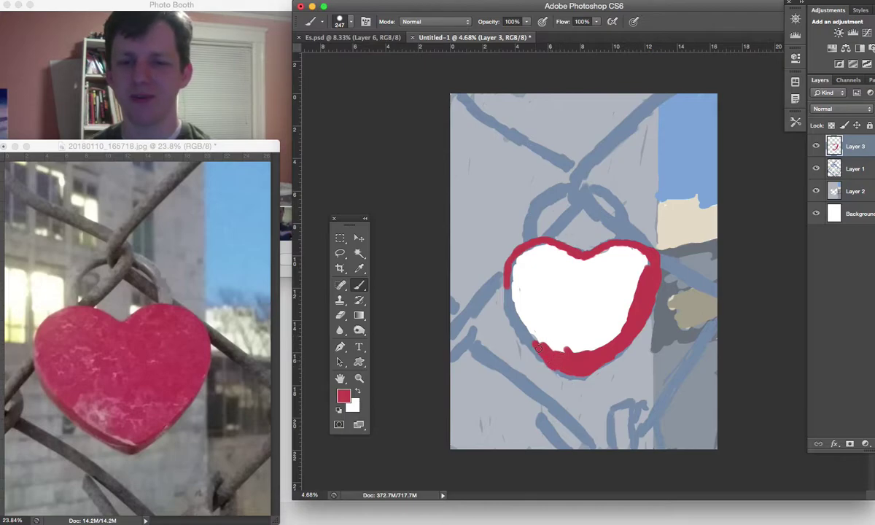
mouse_move(561, 368)
left_mouse_down()
mouse_move(495, 310)
mouse_move(518, 324)
mouse_move(505, 277)
mouse_move(501, 310)
mouse_move(574, 349)
mouse_move(539, 324)
mouse_move(547, 295)
mouse_move(562, 293)
left_mouse_up()
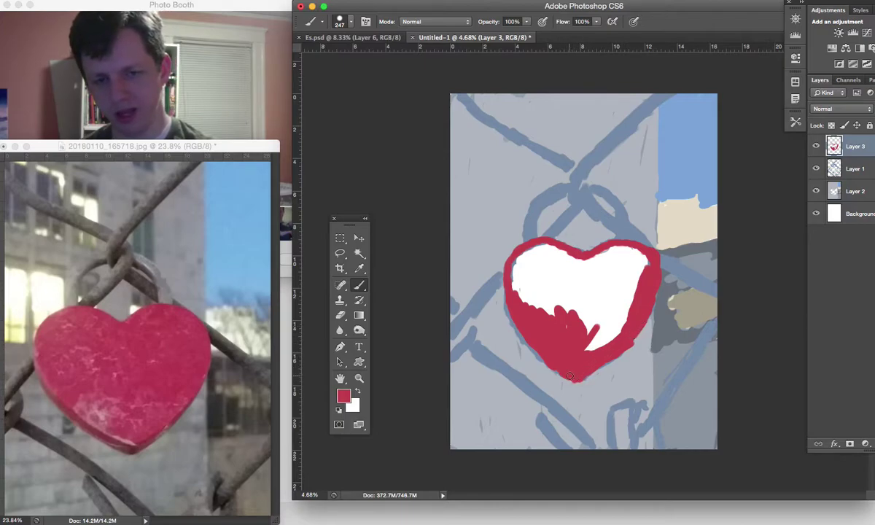
mouse_move(586, 336)
left_mouse_down()
mouse_move(556, 321)
mouse_move(587, 299)
mouse_move(623, 315)
left_mouse_up()
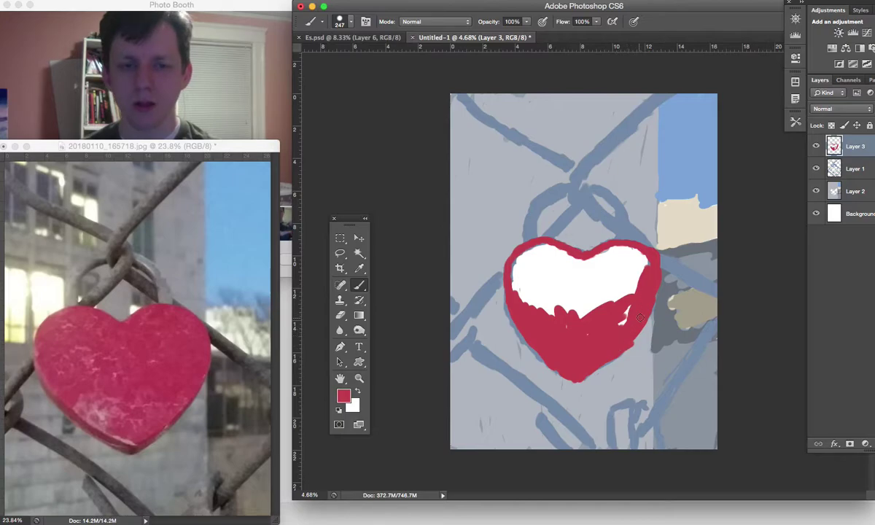
mouse_move(654, 294)
left_mouse_down()
mouse_move(617, 331)
mouse_move(608, 293)
mouse_move(611, 269)
mouse_move(627, 257)
mouse_move(633, 273)
mouse_move(606, 273)
mouse_move(612, 287)
mouse_move(603, 289)
mouse_move(603, 279)
mouse_move(632, 258)
mouse_move(648, 263)
mouse_move(628, 256)
mouse_move(637, 247)
mouse_move(581, 272)
mouse_move(569, 313)
mouse_move(618, 299)
mouse_move(617, 284)
mouse_move(601, 281)
mouse_move(591, 300)
mouse_move(599, 306)
mouse_move(594, 288)
mouse_move(579, 287)
mouse_move(587, 264)
mouse_move(544, 257)
mouse_move(552, 255)
mouse_move(546, 243)
mouse_move(550, 248)
mouse_move(523, 264)
mouse_move(516, 293)
mouse_move(521, 303)
mouse_move(556, 314)
mouse_move(564, 301)
mouse_move(544, 263)
mouse_move(567, 272)
left_mouse_up()
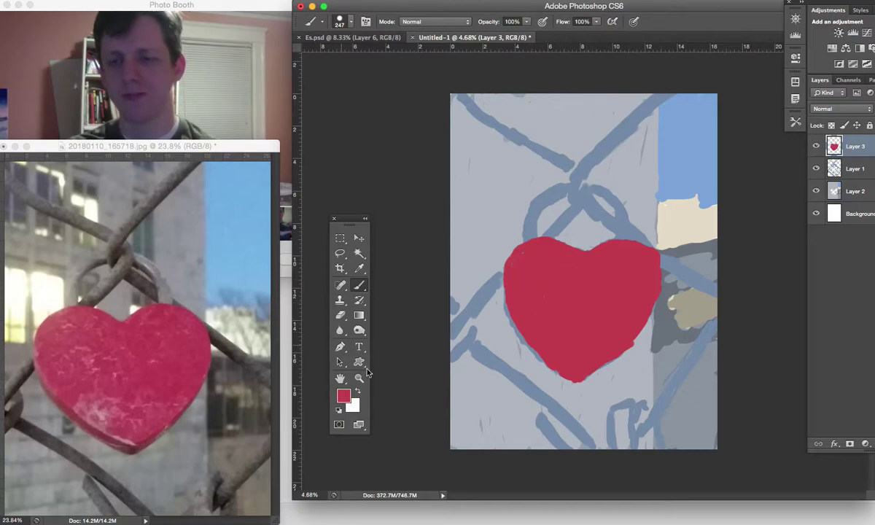
Sample the heart's red as the foreground colour and add a lighter stroke at its top right
left_click(343, 400)
left_click_drag(520, 346, 520, 344)
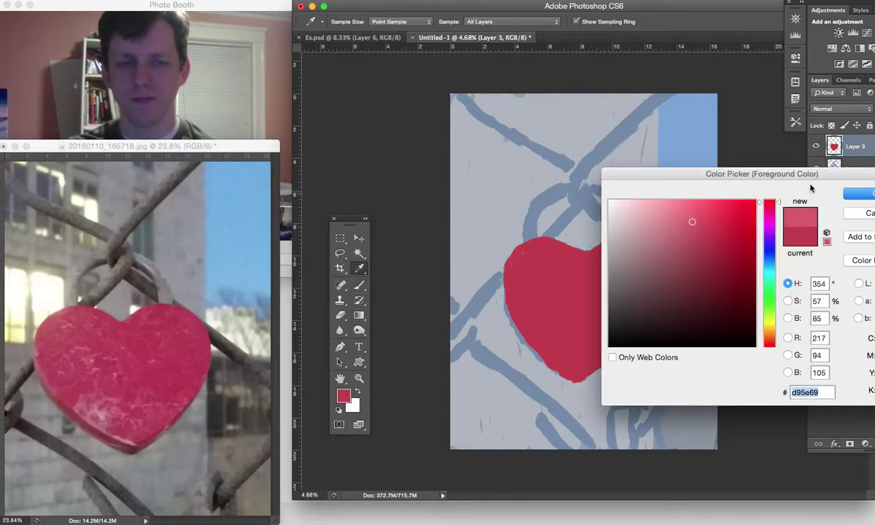
key("Return")
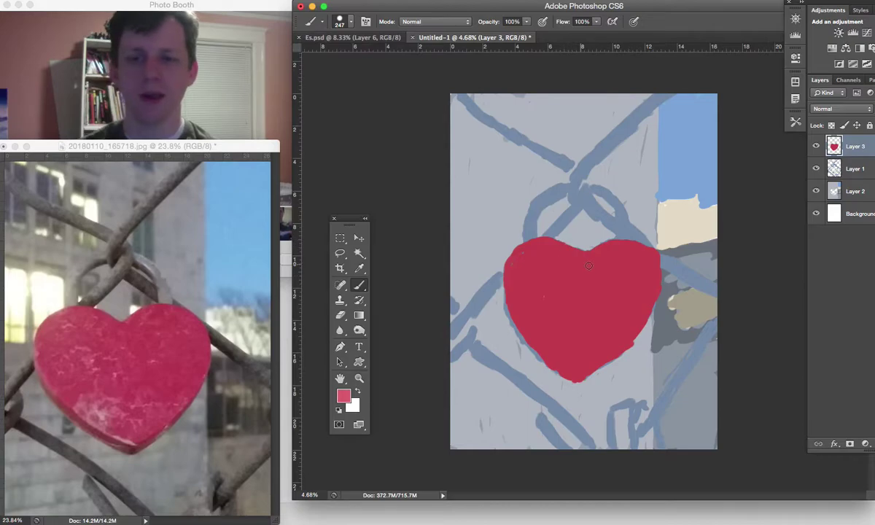
left_click_drag(616, 249, 631, 246)
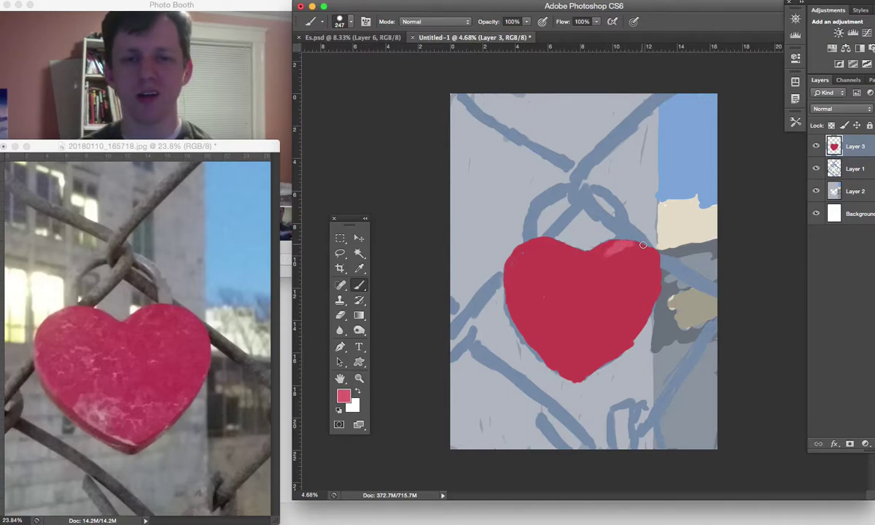
Switch to the Pencil tool and choose a darker red foreground colour
left_click(358, 285)
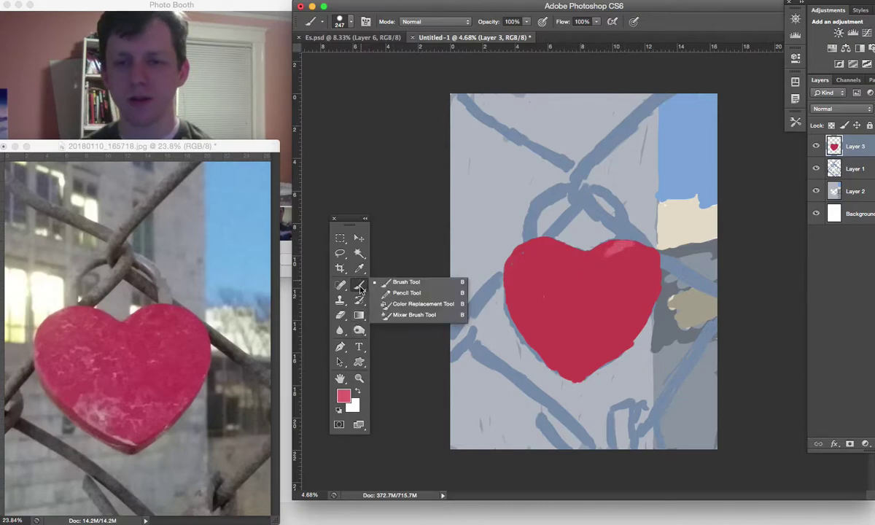
left_click(413, 294)
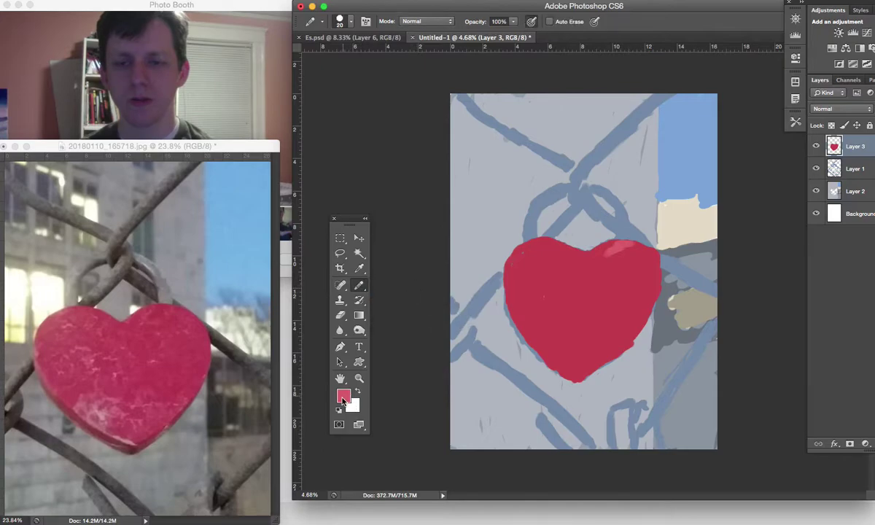
left_click(342, 395)
left_click_drag(674, 236, 712, 235)
left_click(863, 196)
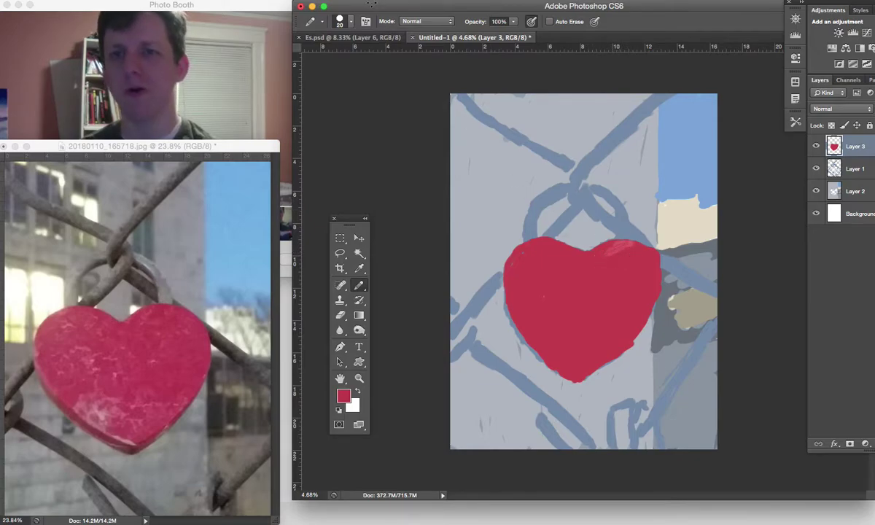
Set the pencil tip size to 72 px
left_click(344, 26)
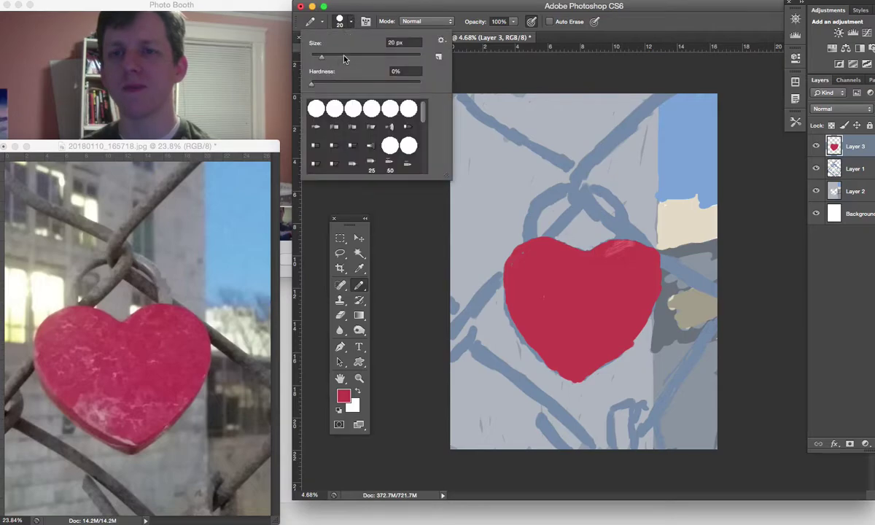
left_click(349, 57)
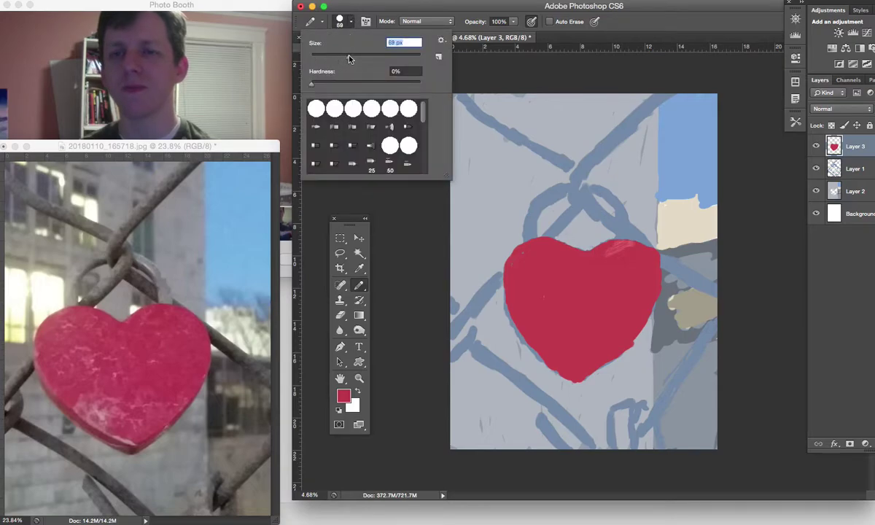
left_click(392, 5)
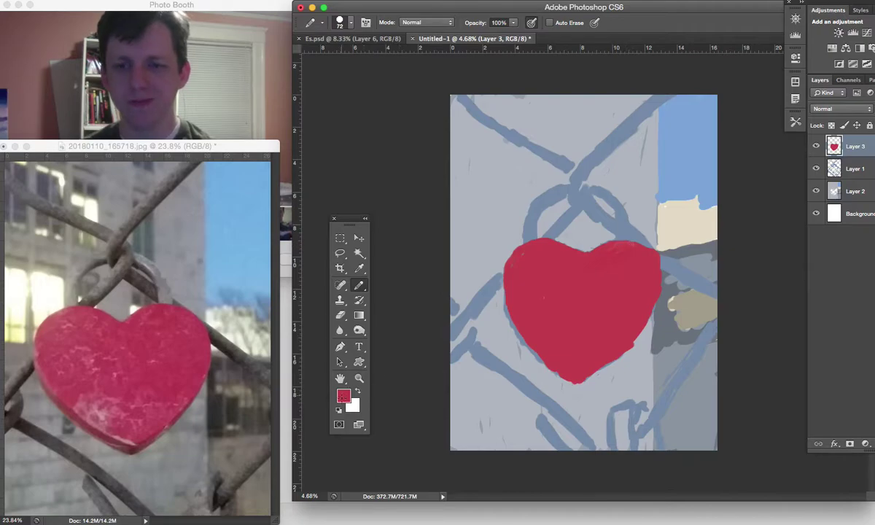
left_click(343, 395)
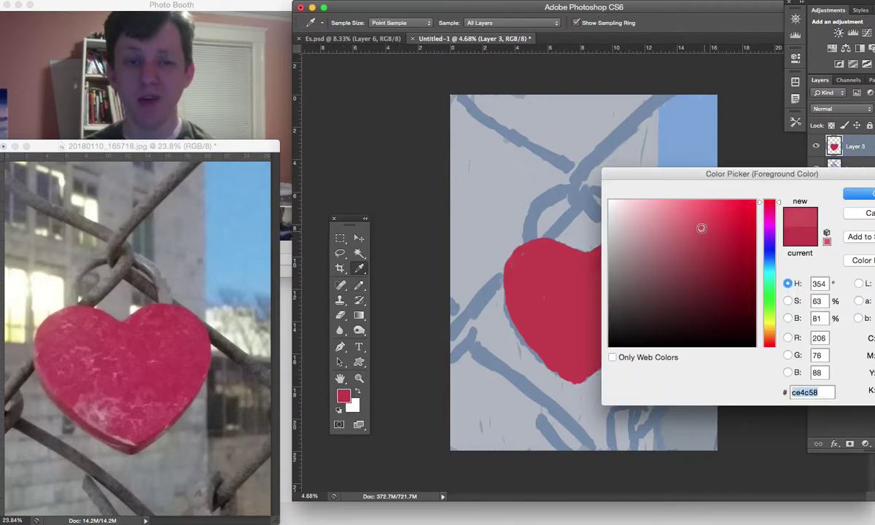
Keep the current red and hatch pencil strokes across the heart's left side and lower centre
key("Return")
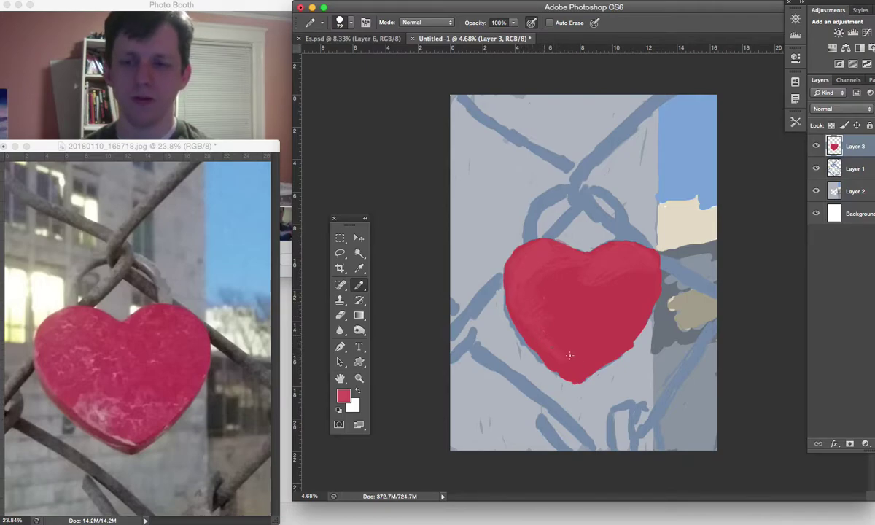
left_click_drag(538, 310, 538, 345)
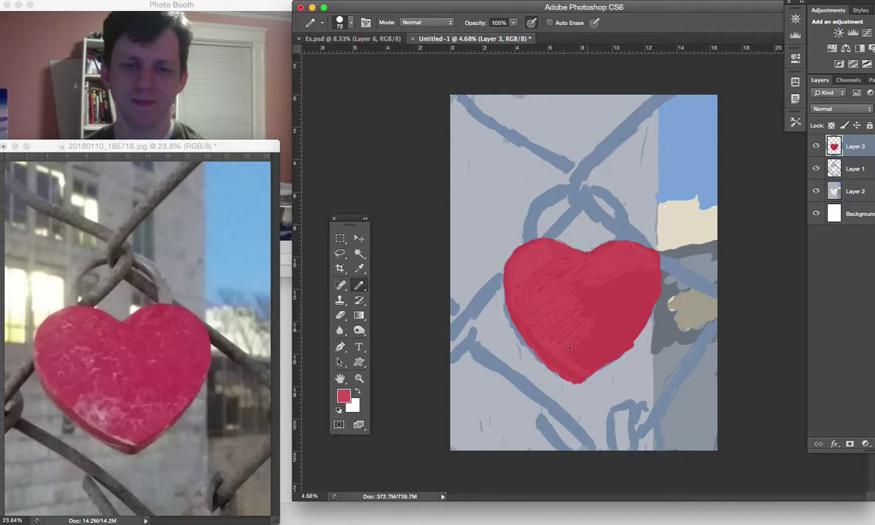
mouse_move(584, 368)
left_mouse_down()
mouse_move(558, 345)
mouse_move(569, 332)
mouse_move(631, 334)
left_mouse_up()
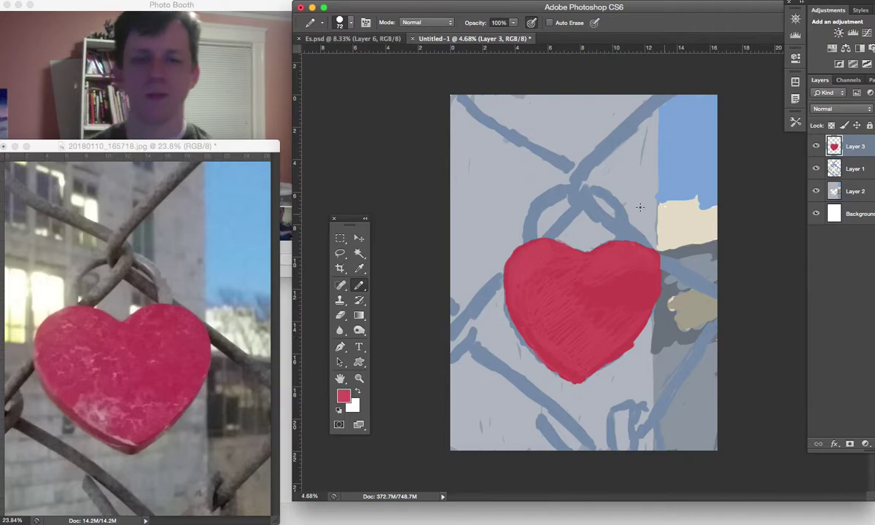
left_click(341, 316)
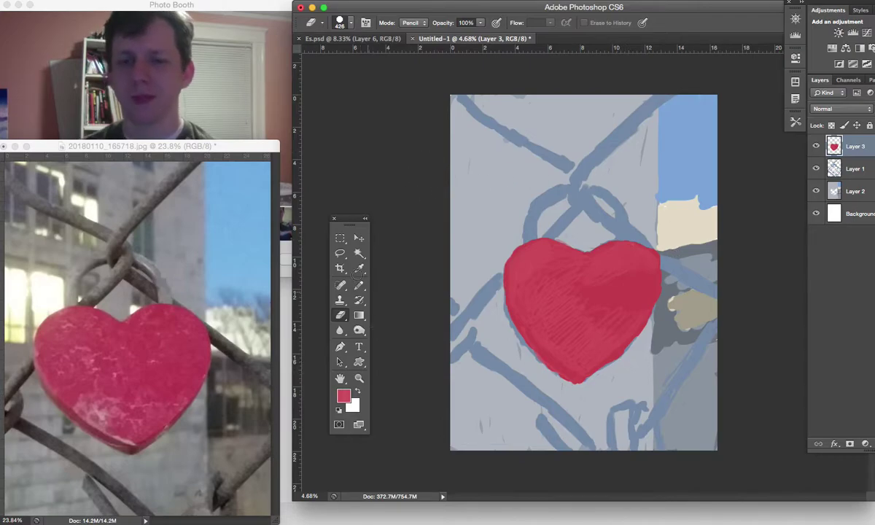
Return to the Pencil and choose a lighter rosy red as the foreground colour
left_click(359, 285)
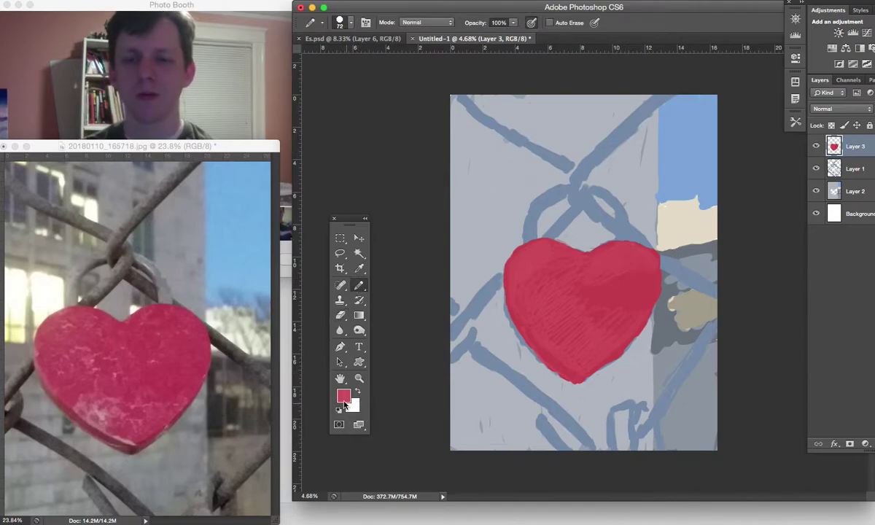
left_click(342, 396)
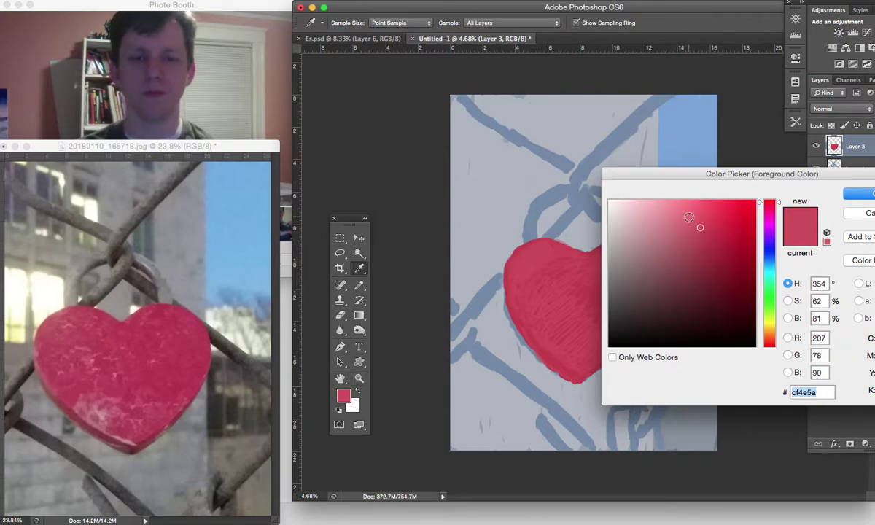
mouse_move(698, 234)
left_mouse_down()
mouse_move(686, 241)
mouse_move(686, 227)
left_mouse_up()
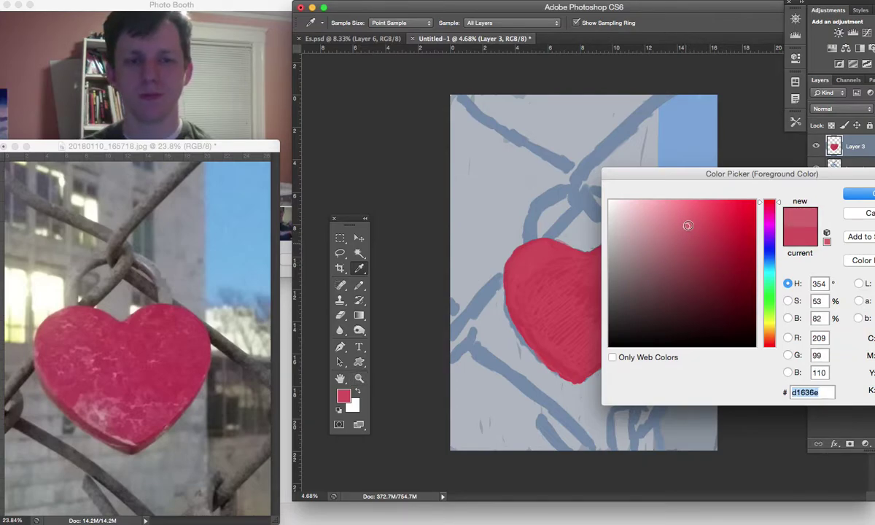
left_click(850, 193)
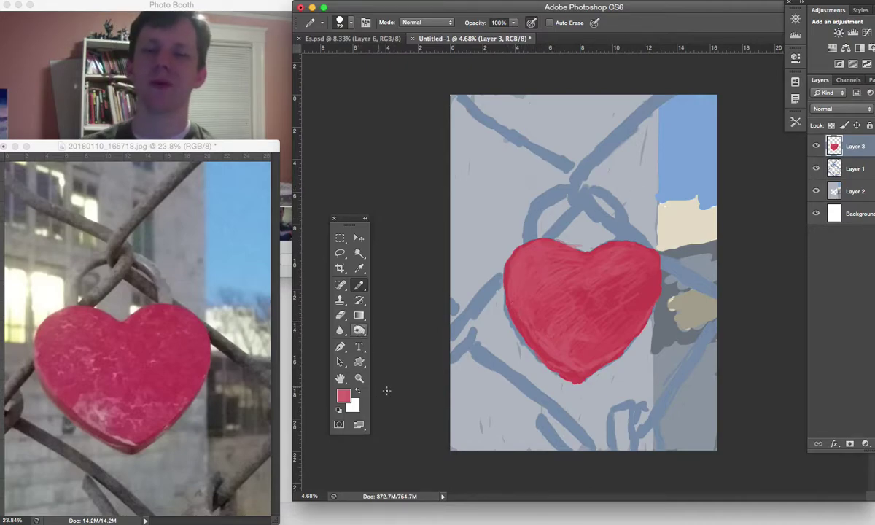
Change the foreground colour to the deeper red a63d46
left_click(343, 394)
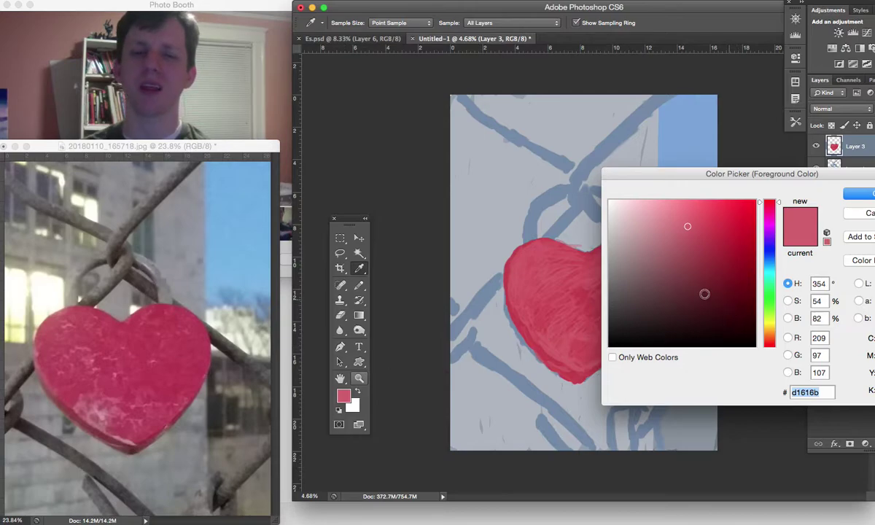
left_click(702, 252)
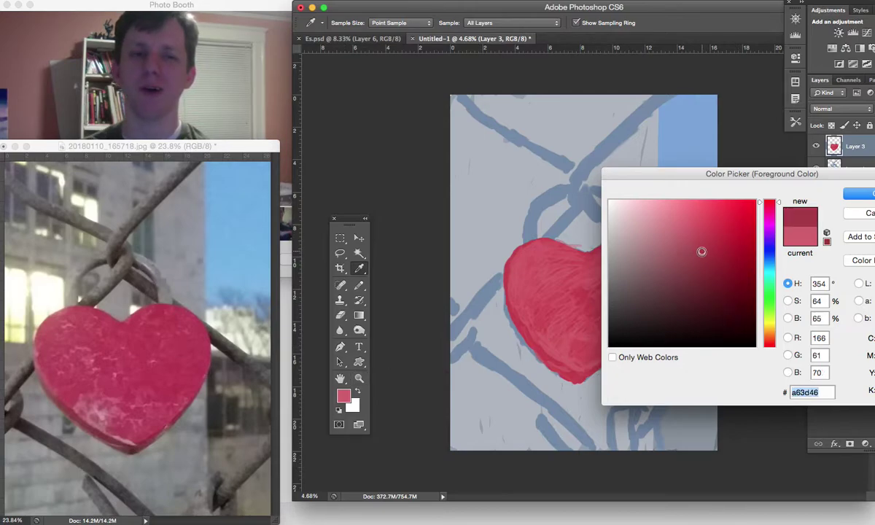
left_click(856, 193)
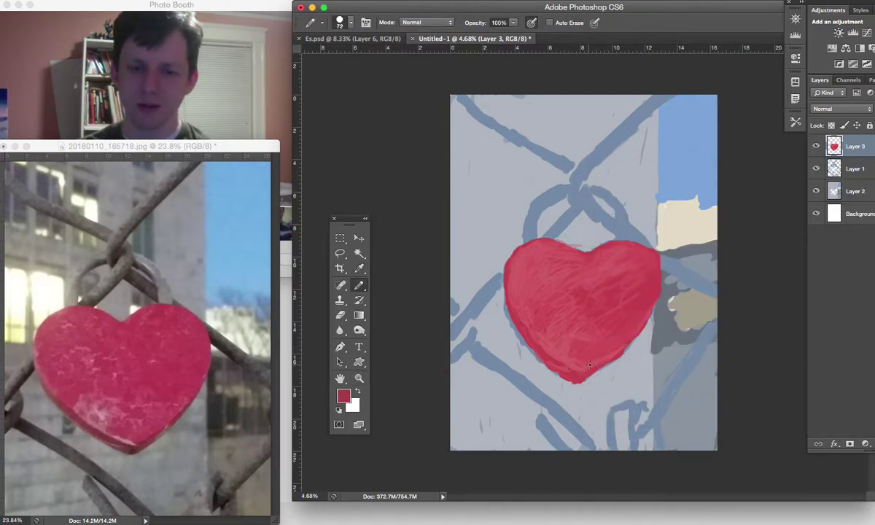